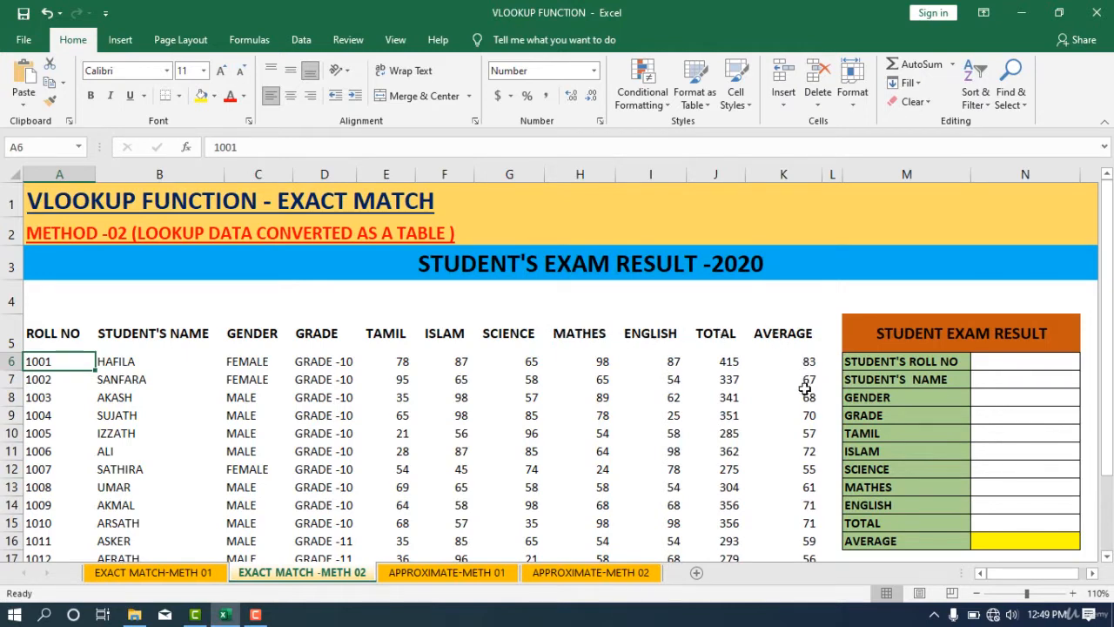
pyautogui.scroll(-2, 443, 471)
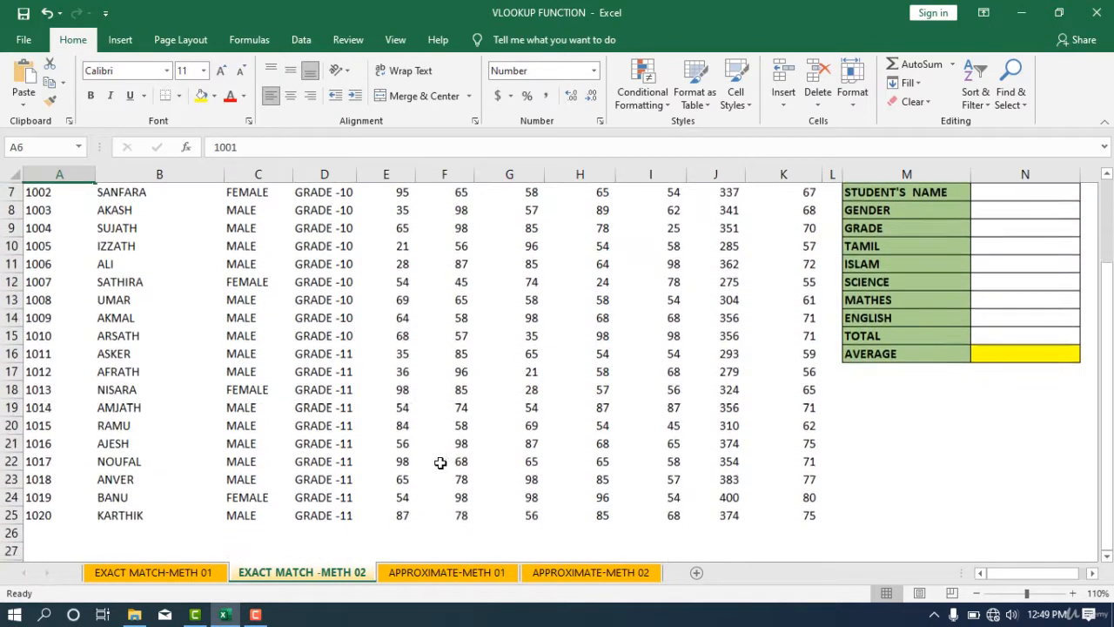
pyautogui.scroll(1, 413, 453)
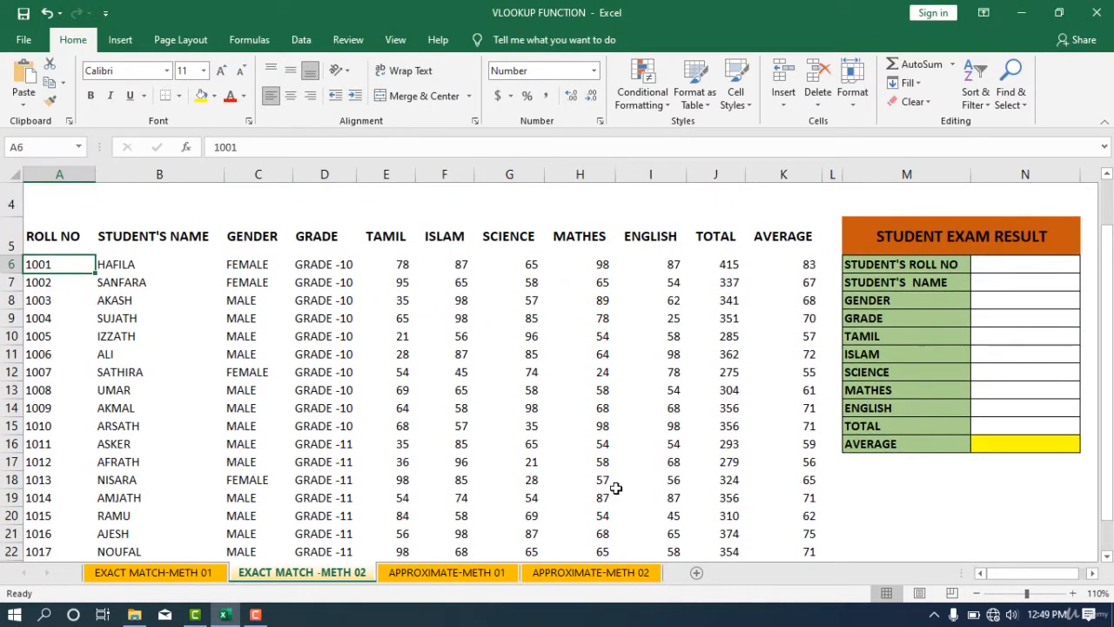
pyautogui.scroll(1, 1020, 281)
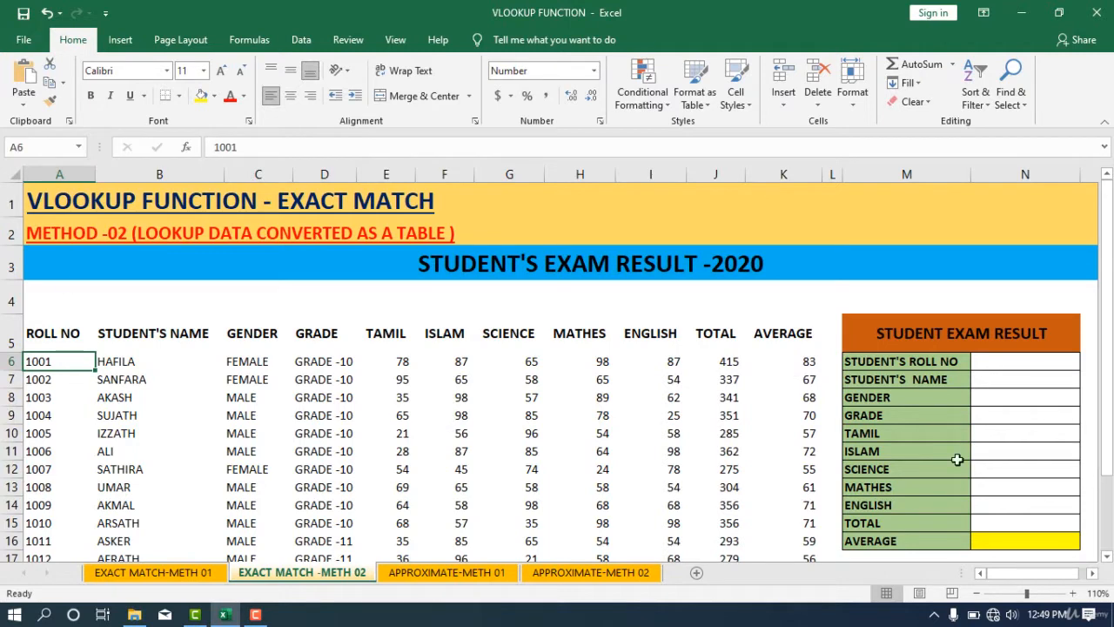
# Step: Start a data validation rule for the student's roll number cell N6 that allows a List
pyautogui.click(1011, 366)
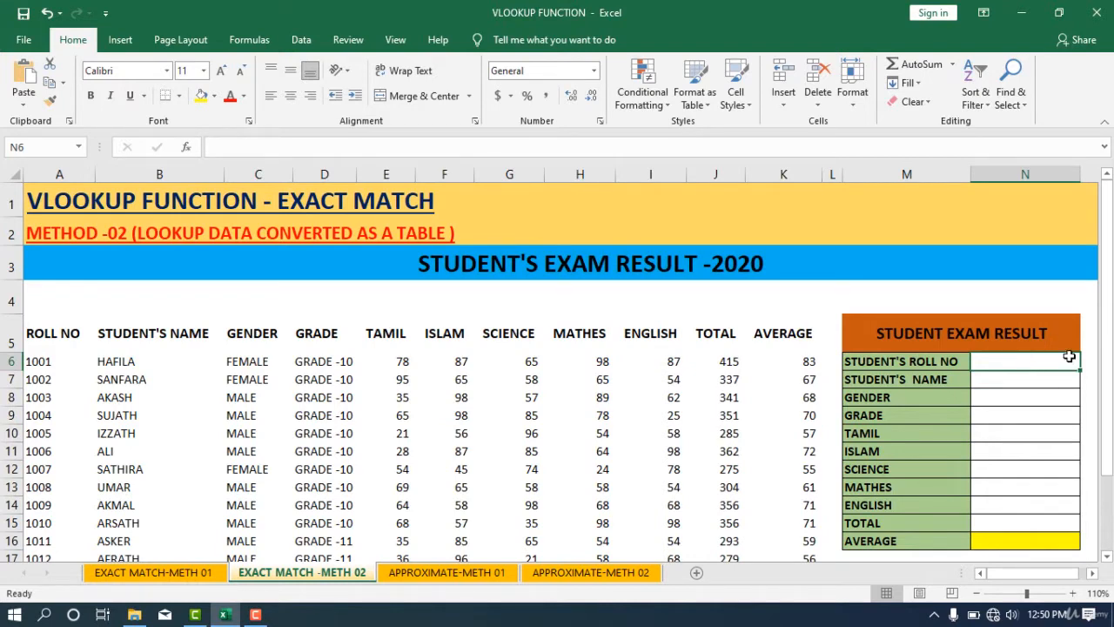
pyautogui.scroll(-3, 29, 367)
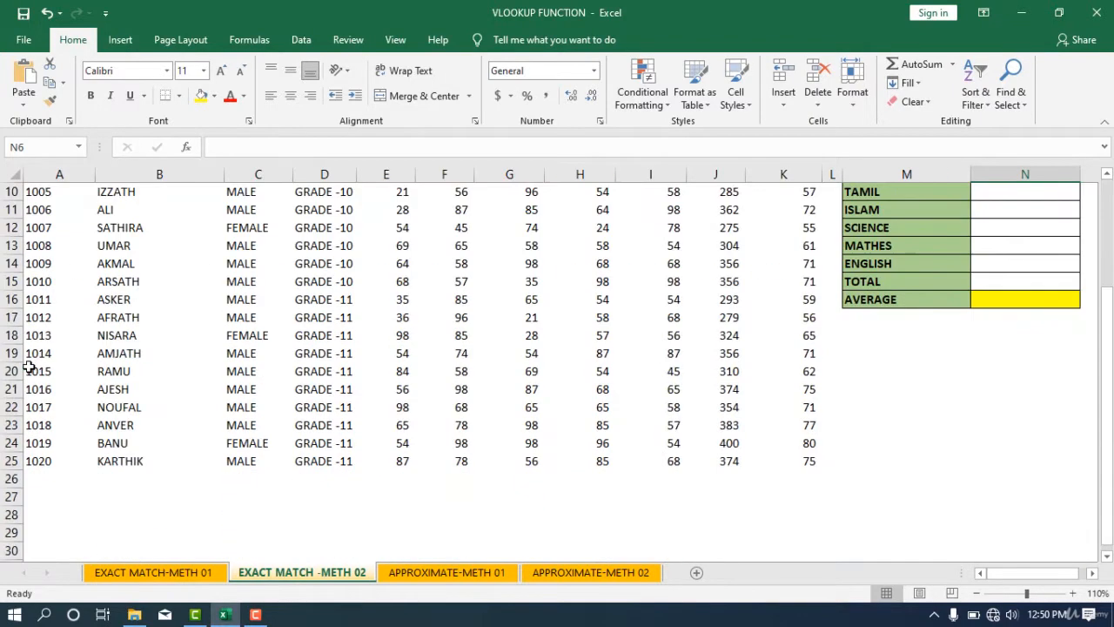
pyautogui.scroll(3, 218, 391)
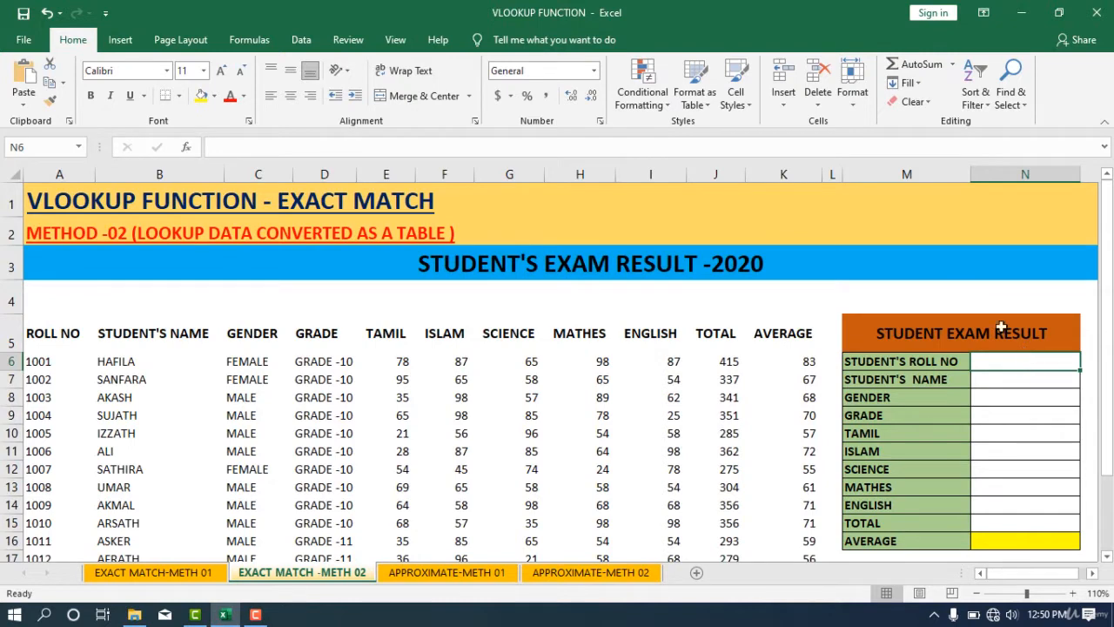
pyautogui.click(302, 41)
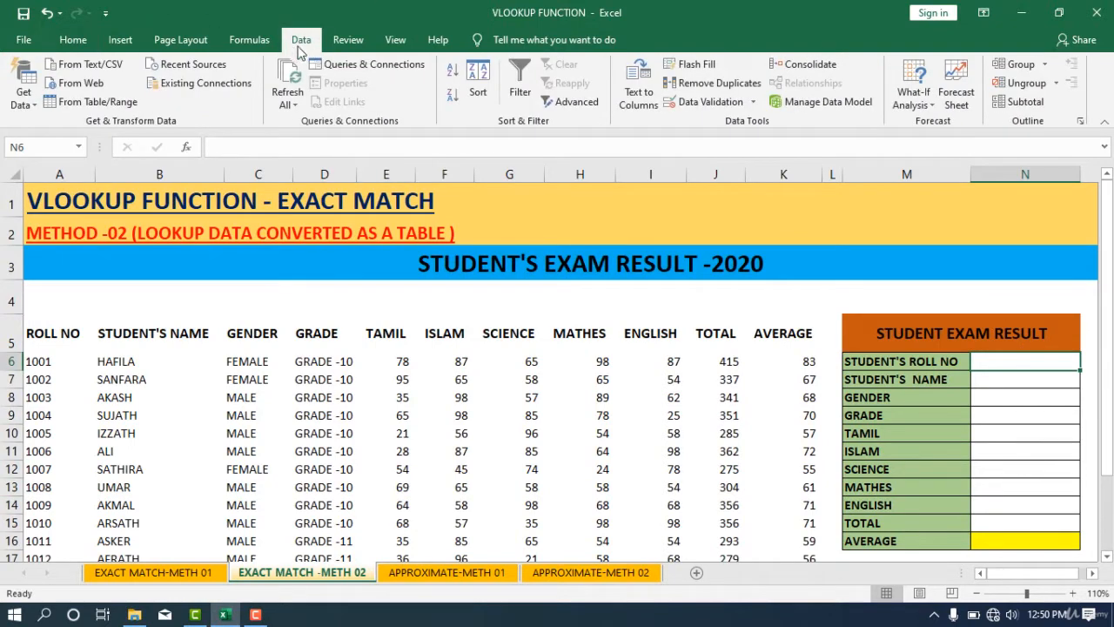
pyautogui.click(712, 102)
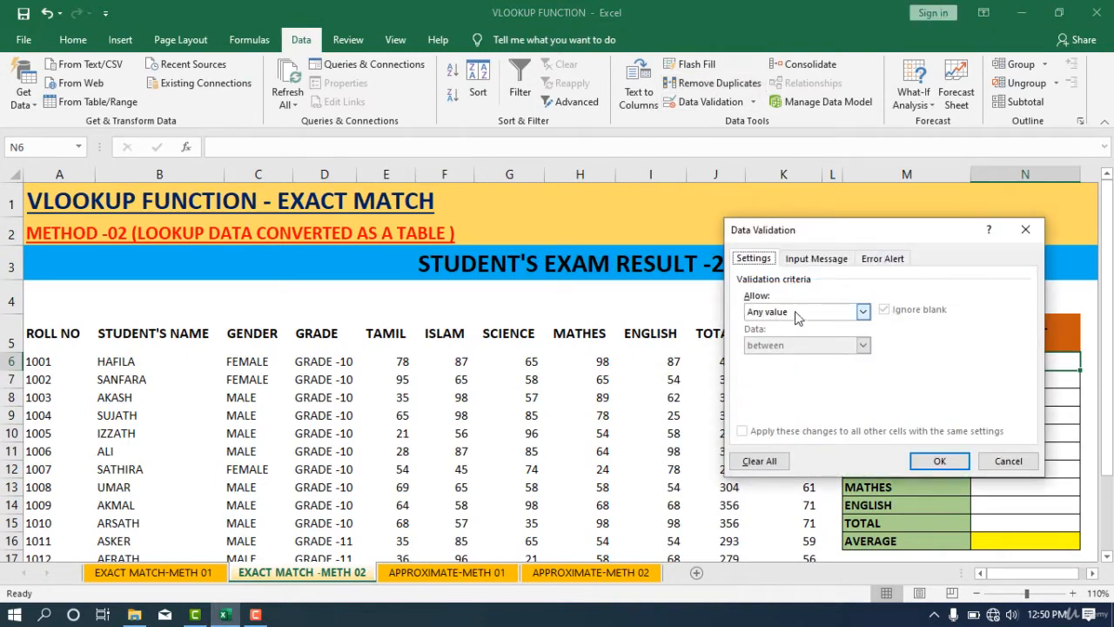
pyautogui.click(862, 311)
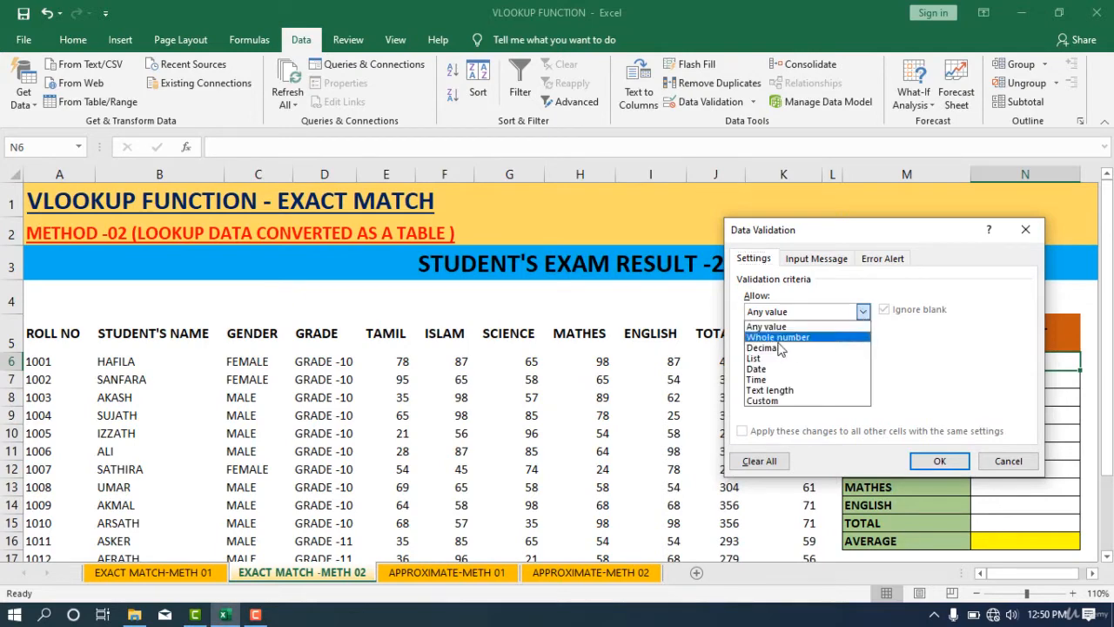
pyautogui.click(768, 358)
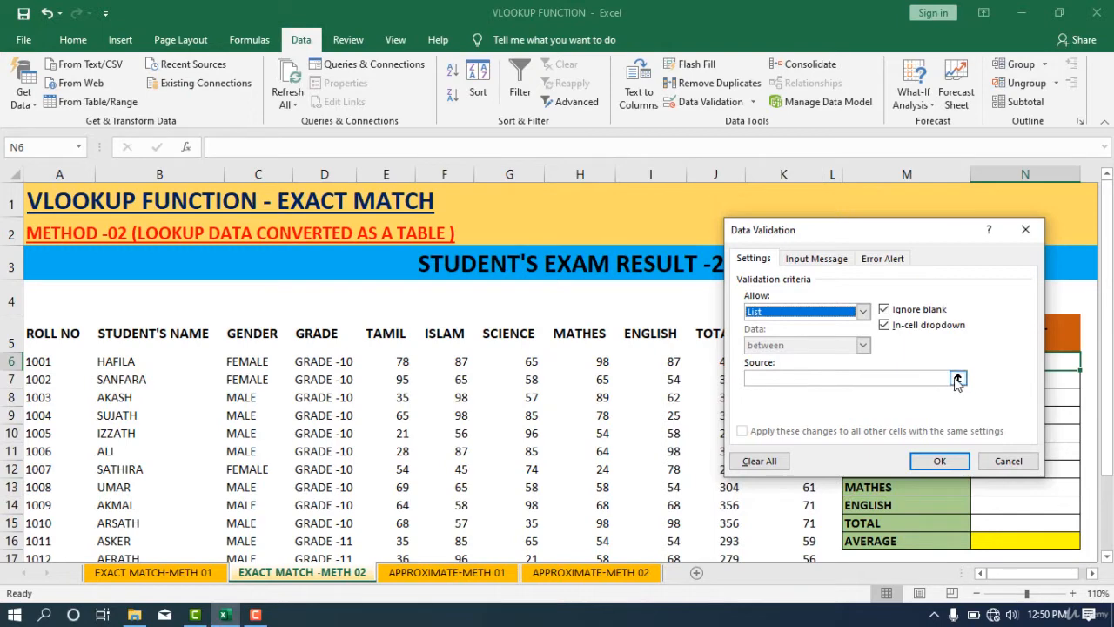
# Step: Set the validation list source to the roll numbers in =$A$6:$A$25 and apply the rule
pyautogui.moveTo(948, 237); pyautogui.dragTo(702, 171)
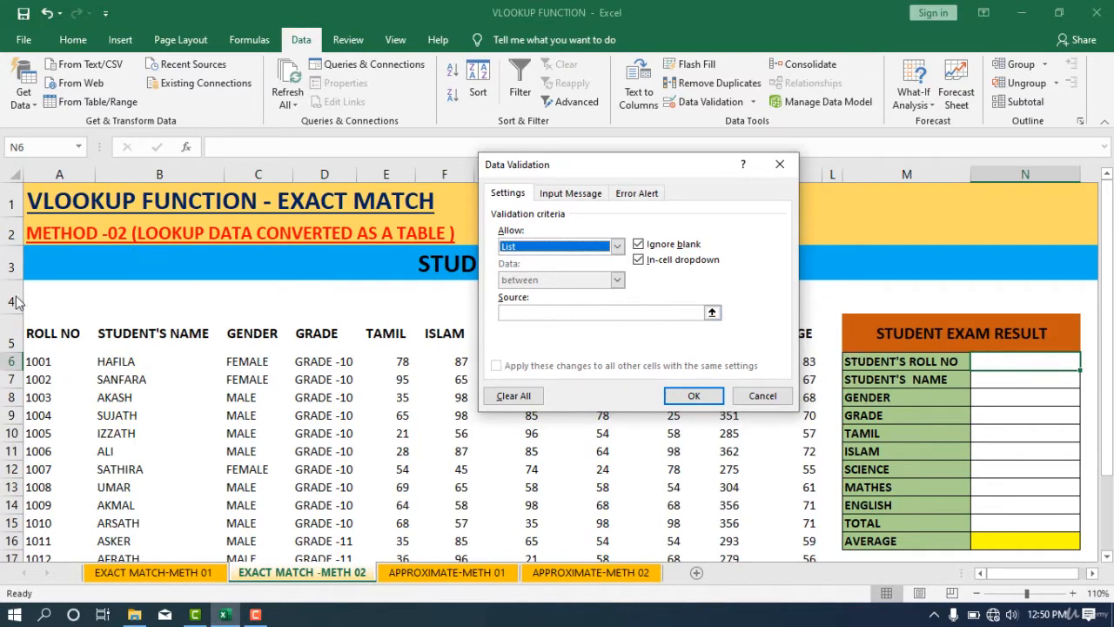
pyautogui.click(710, 314)
pyautogui.click(711, 314)
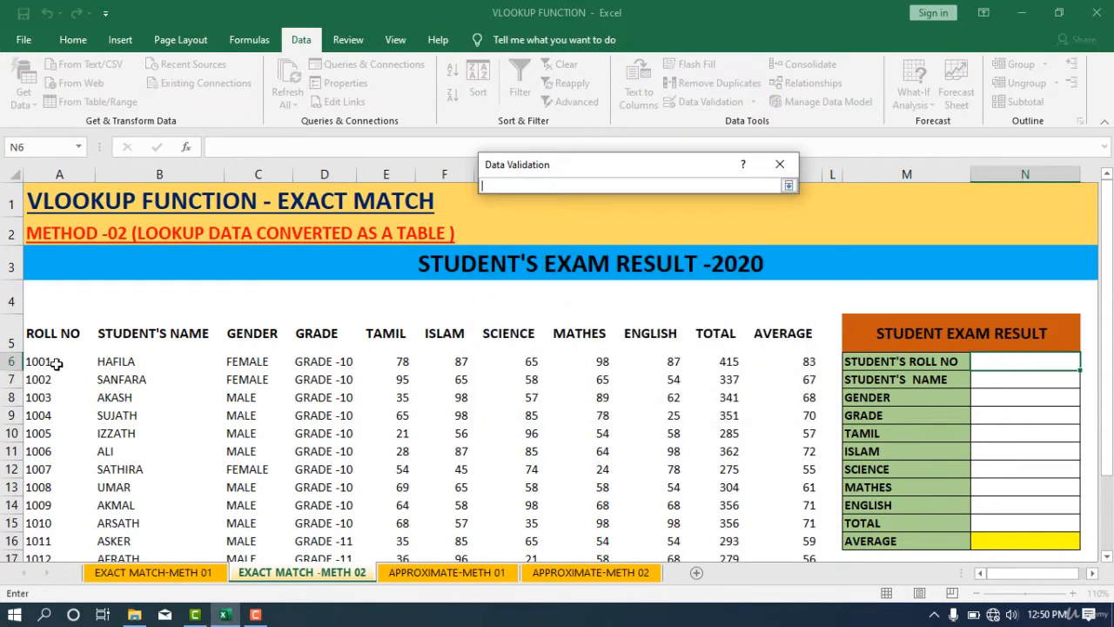
pyautogui.moveTo(51, 361); pyautogui.dragTo(31, 525)
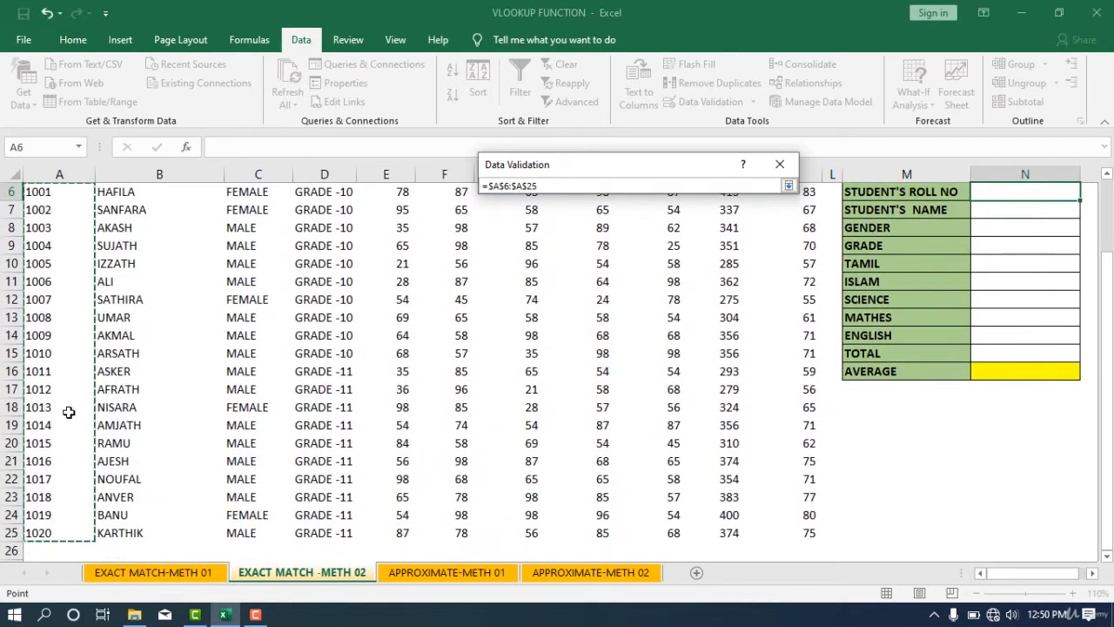
pyautogui.scroll(2, 69, 411)
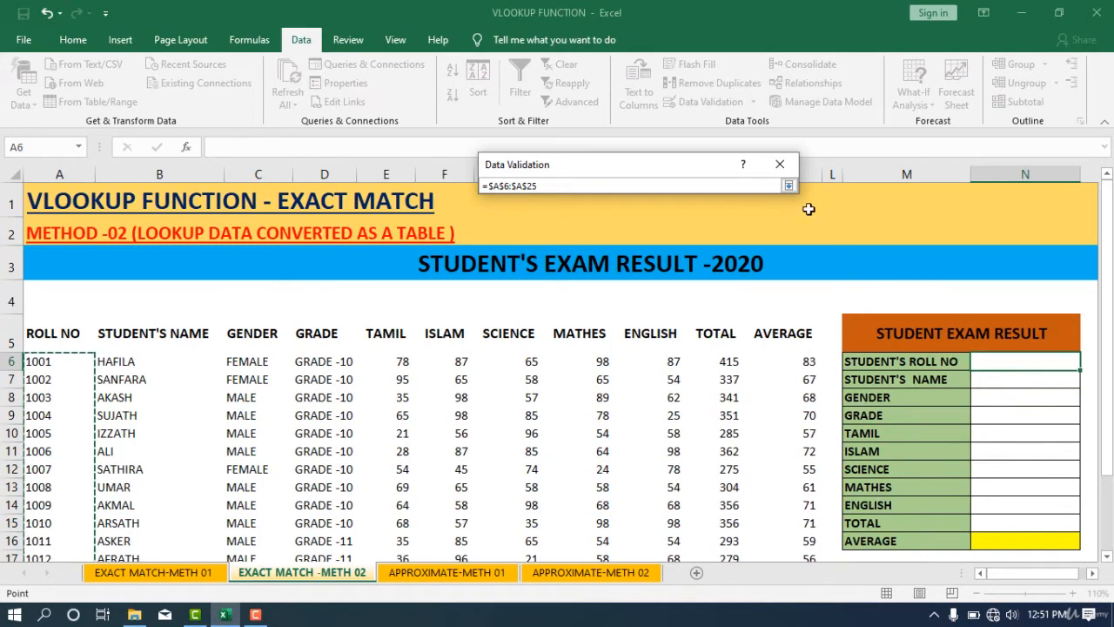
pyautogui.click(790, 187)
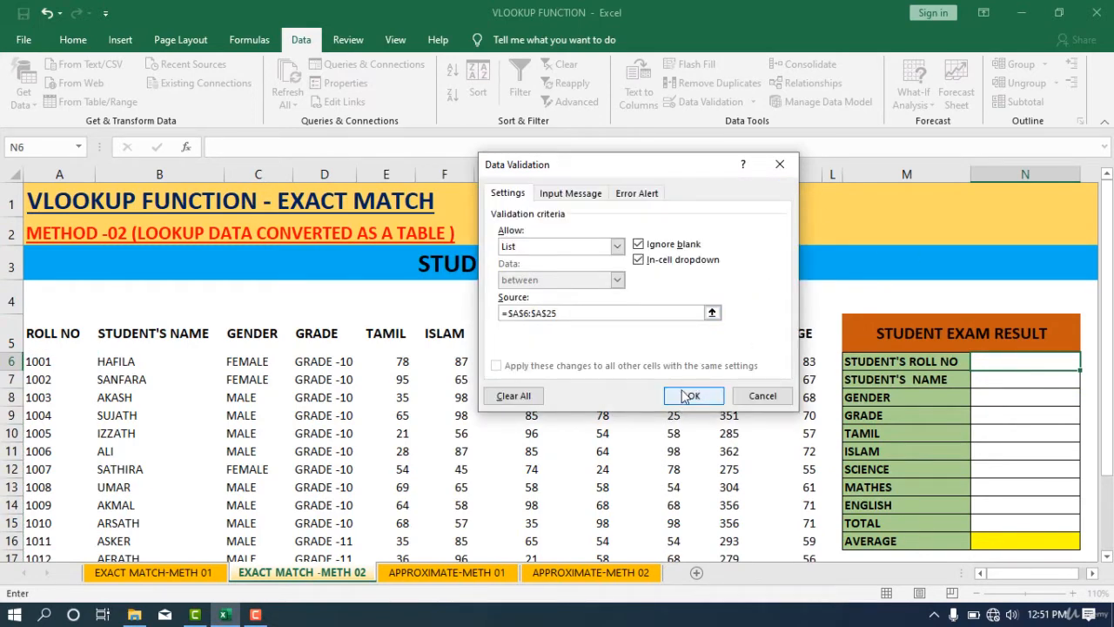
pyautogui.click(685, 397)
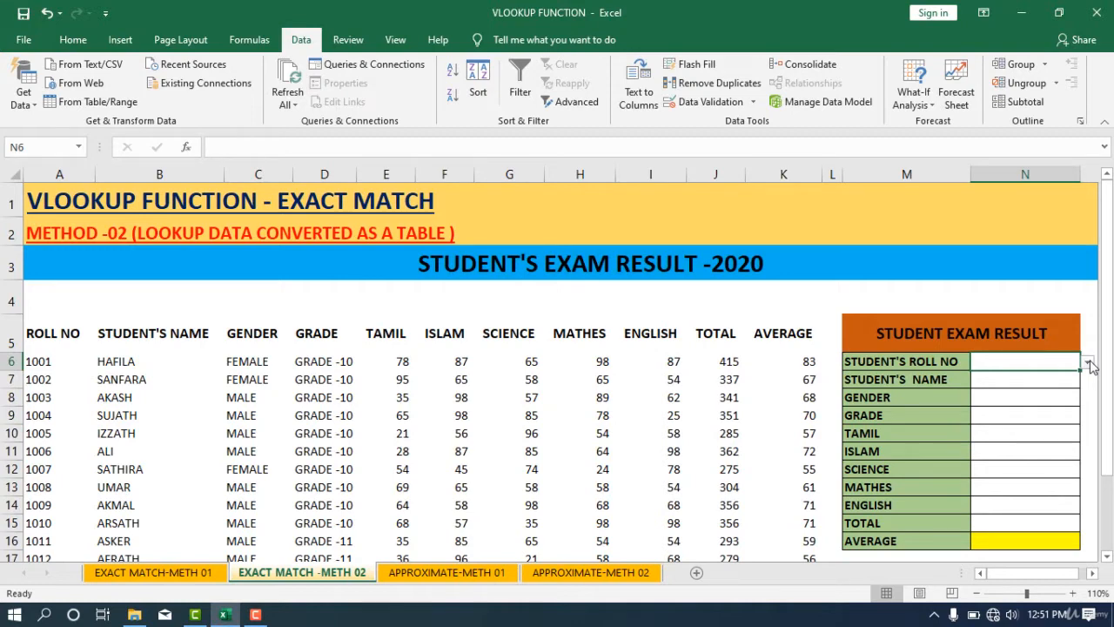
# Step: Choose the first roll number from the dropdown list in cell N6
pyautogui.click(1088, 362)
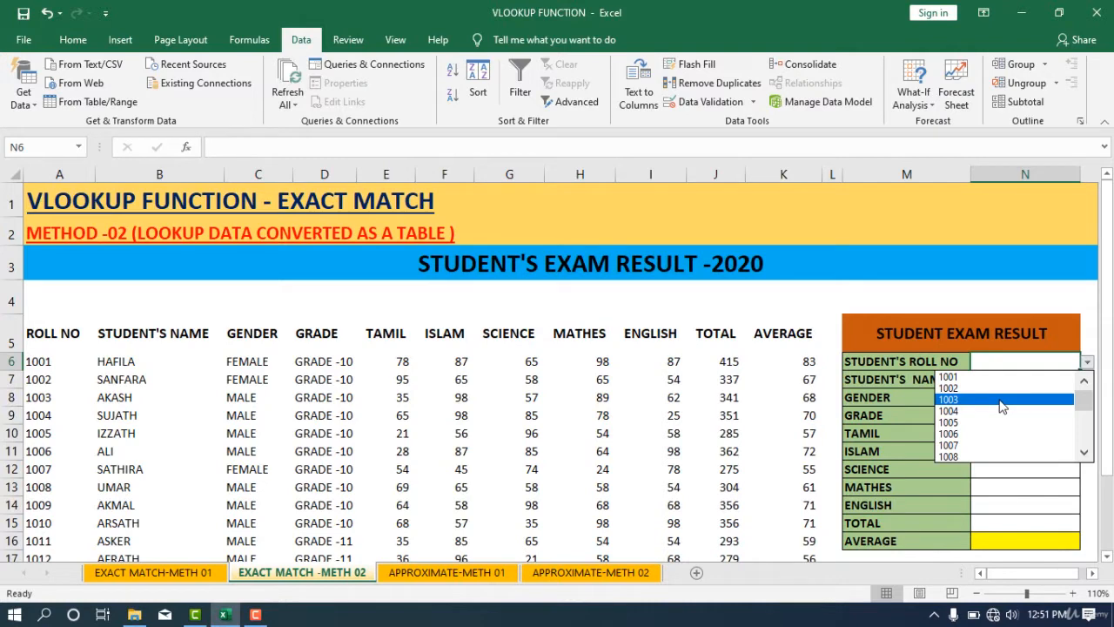
pyautogui.moveTo(1083, 402)
pyautogui.mouseDown()
pyautogui.moveTo(1077, 460)
pyautogui.moveTo(1084, 397)
pyautogui.mouseUp()
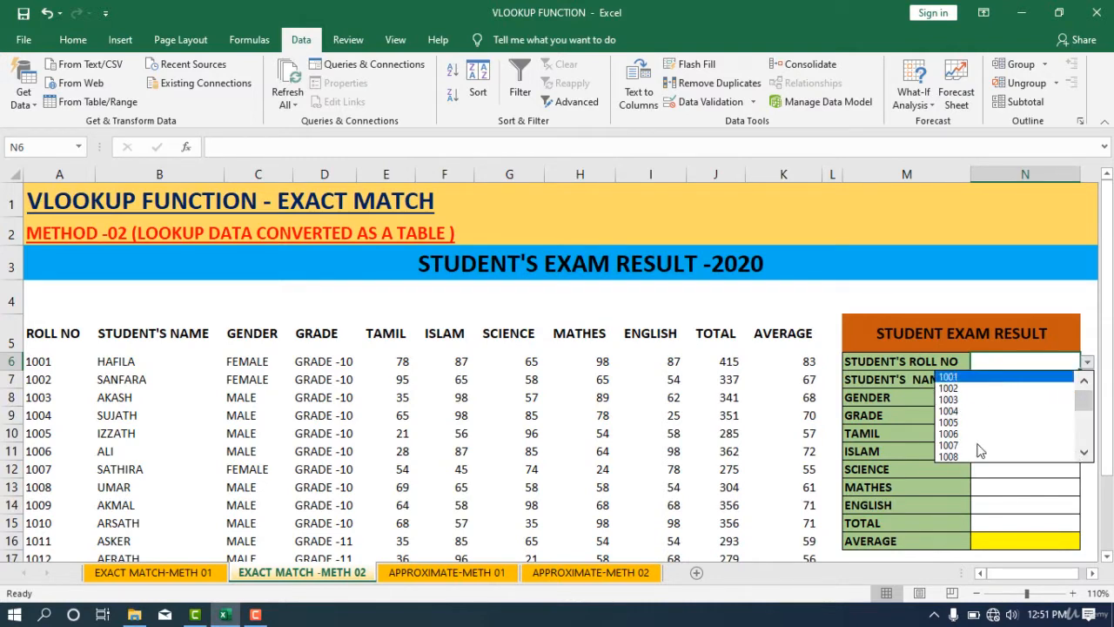
pyautogui.click(969, 377)
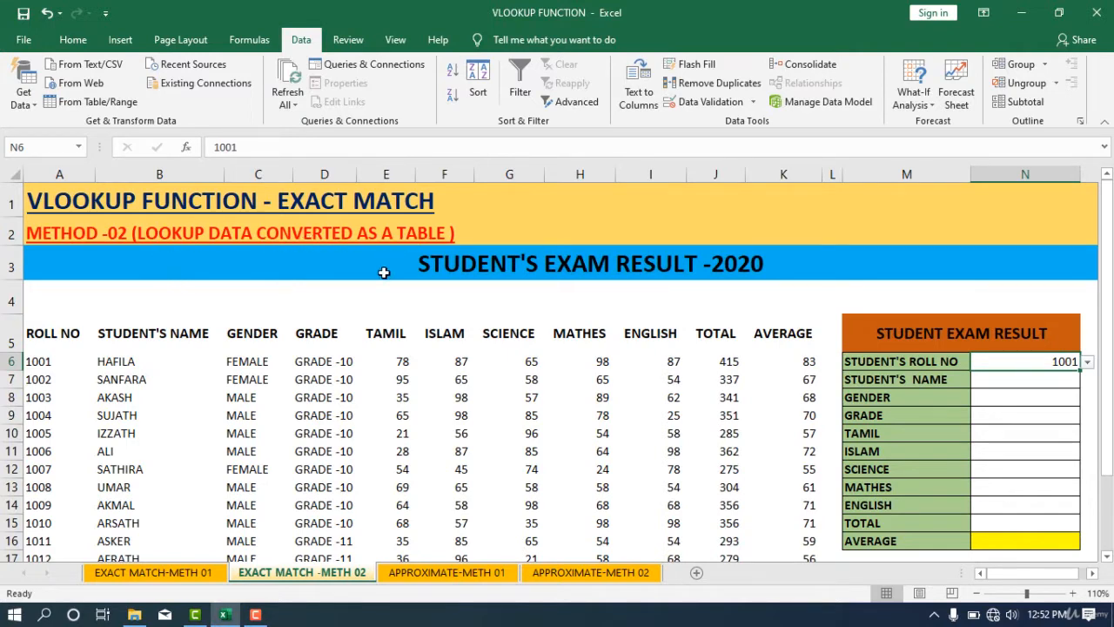
pyautogui.moveTo(45, 340); pyautogui.dragTo(659, 402)
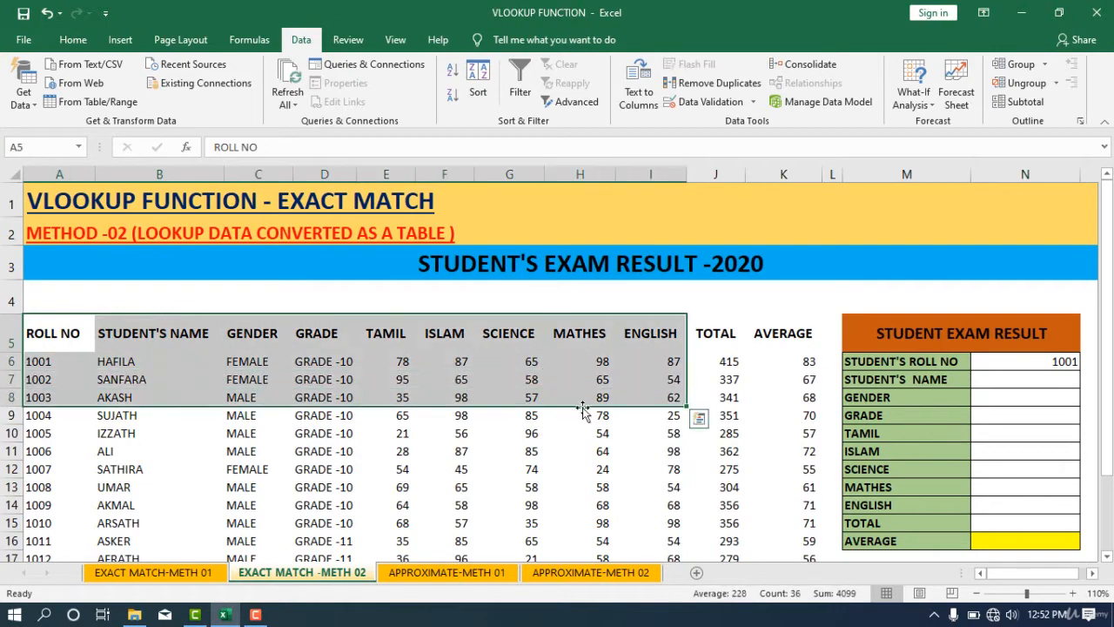
pyautogui.moveTo(34, 360); pyautogui.dragTo(771, 485)
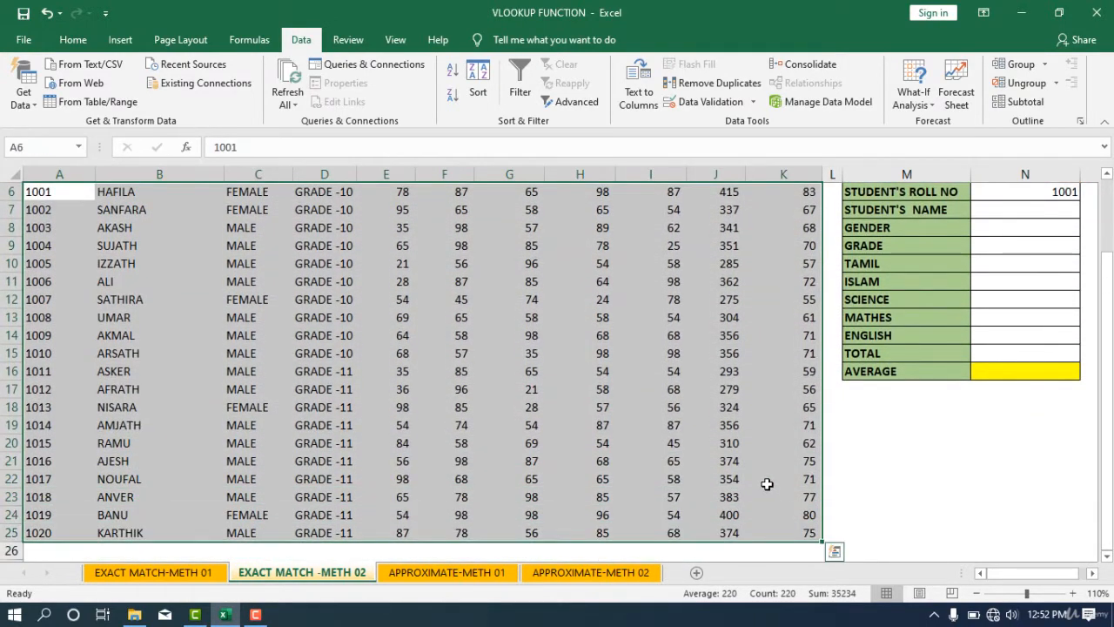
pyautogui.scroll(2, 767, 484)
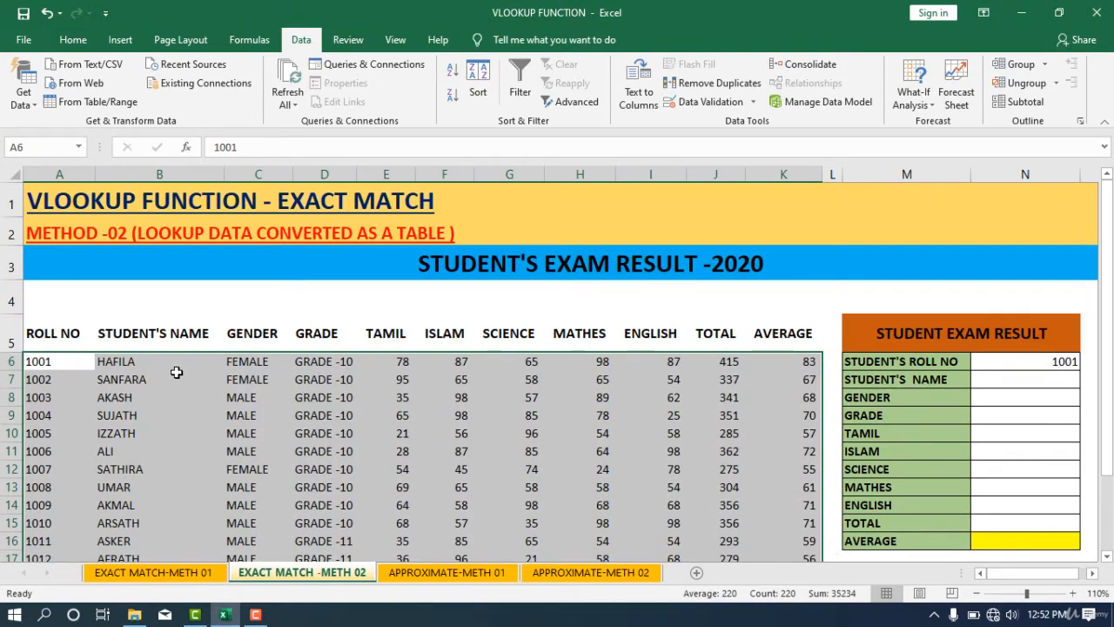
# Step: Convert the student results range =$A$5:$K$25 into a table that has headers
pyautogui.click(59, 364)
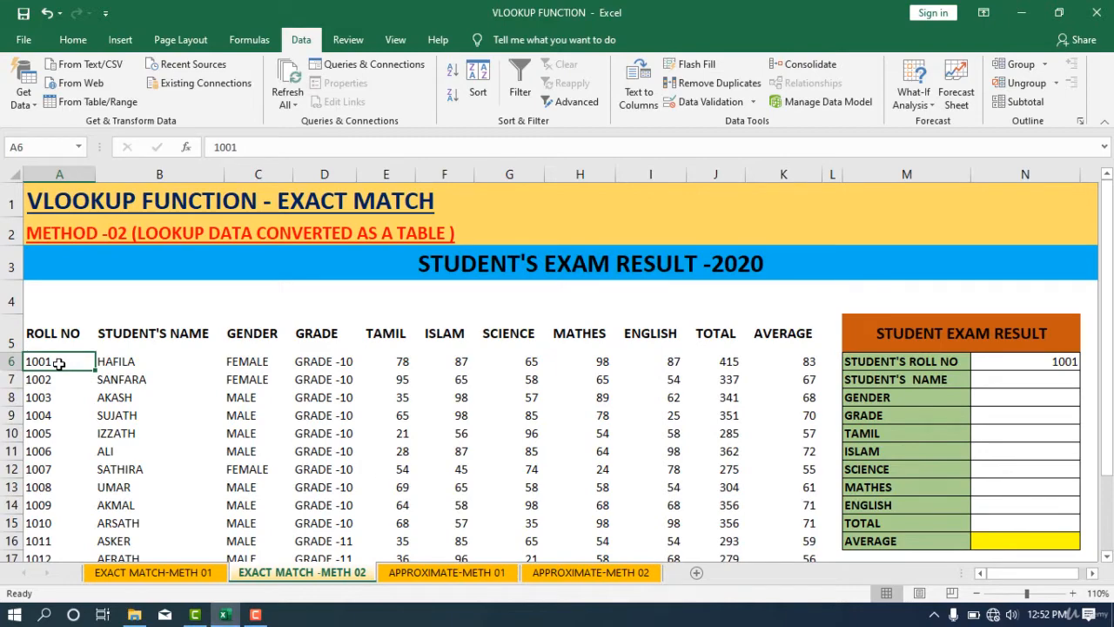
pyautogui.hotkey('ctrl', 't')
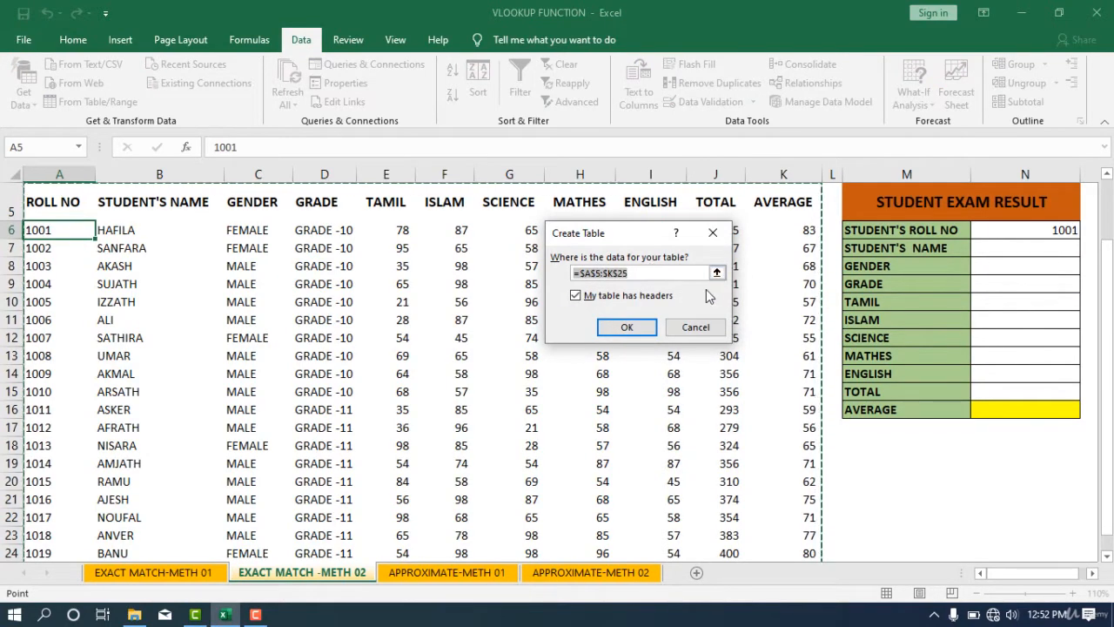
pyautogui.moveTo(673, 237); pyautogui.dragTo(839, 217)
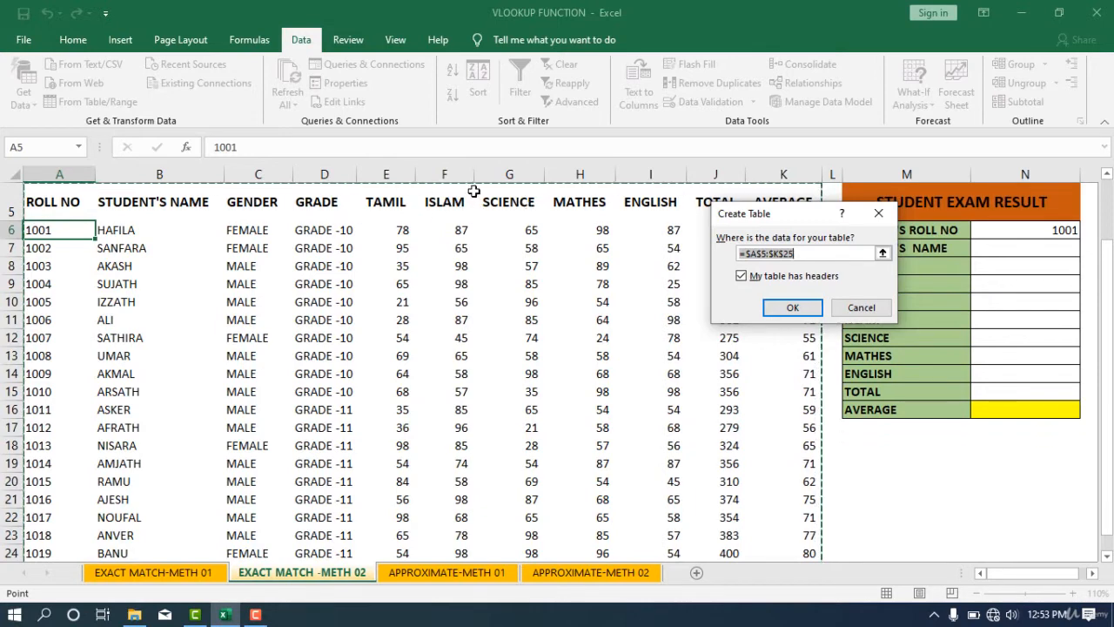
pyautogui.moveTo(794, 218); pyautogui.dragTo(763, 260)
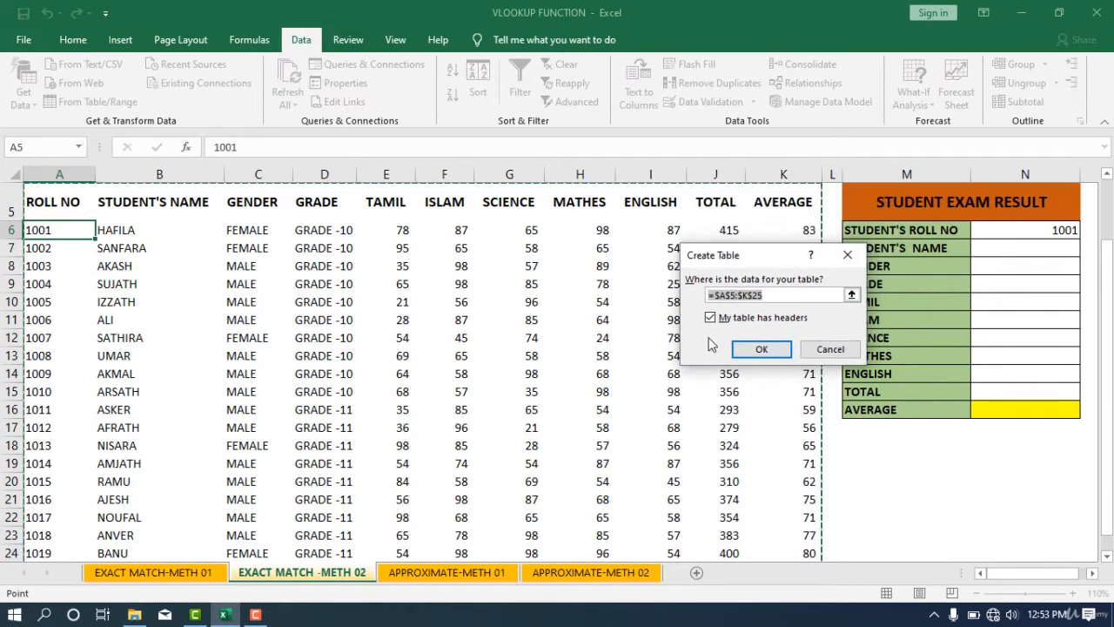
pyautogui.click(785, 322)
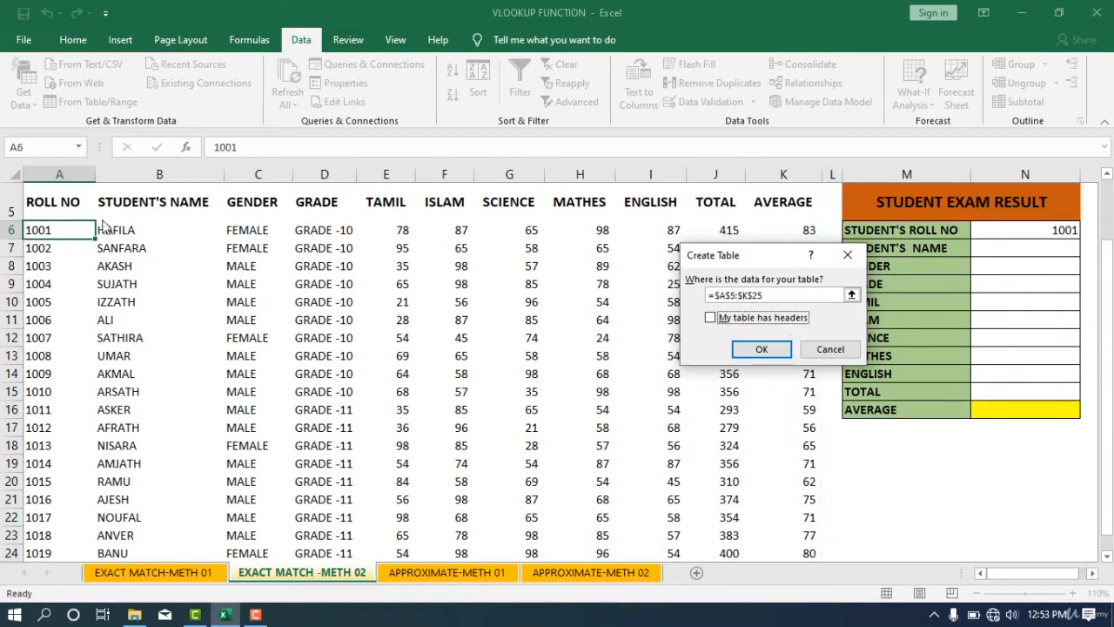
pyautogui.click(710, 319)
pyautogui.click(763, 349)
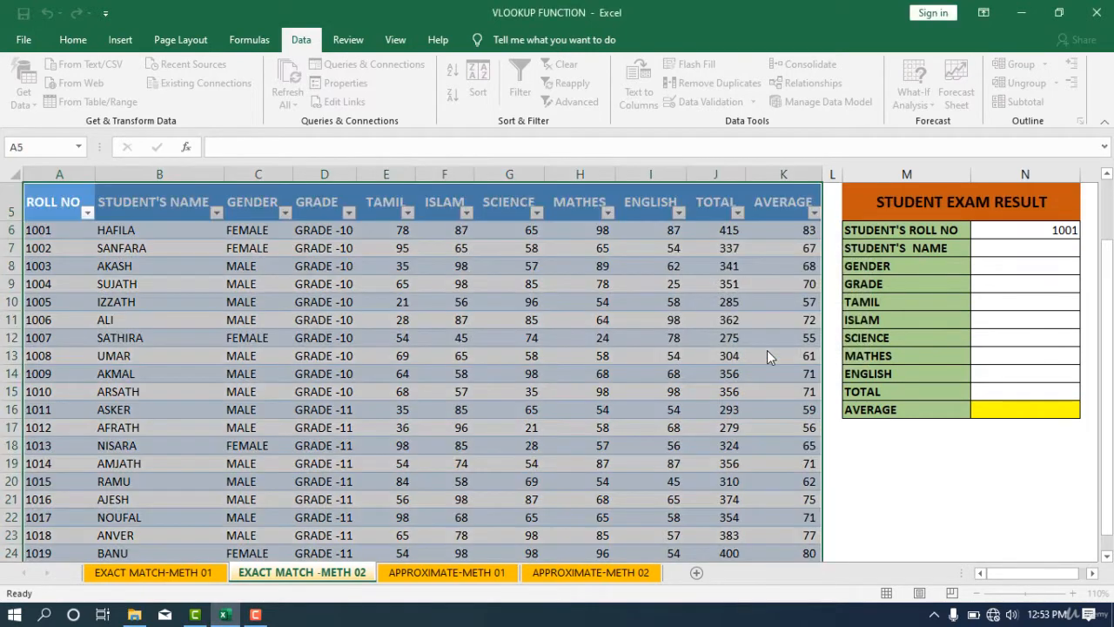
# Step: Apply the light gold table style with banded rows to the student results table
pyautogui.click(582, 323)
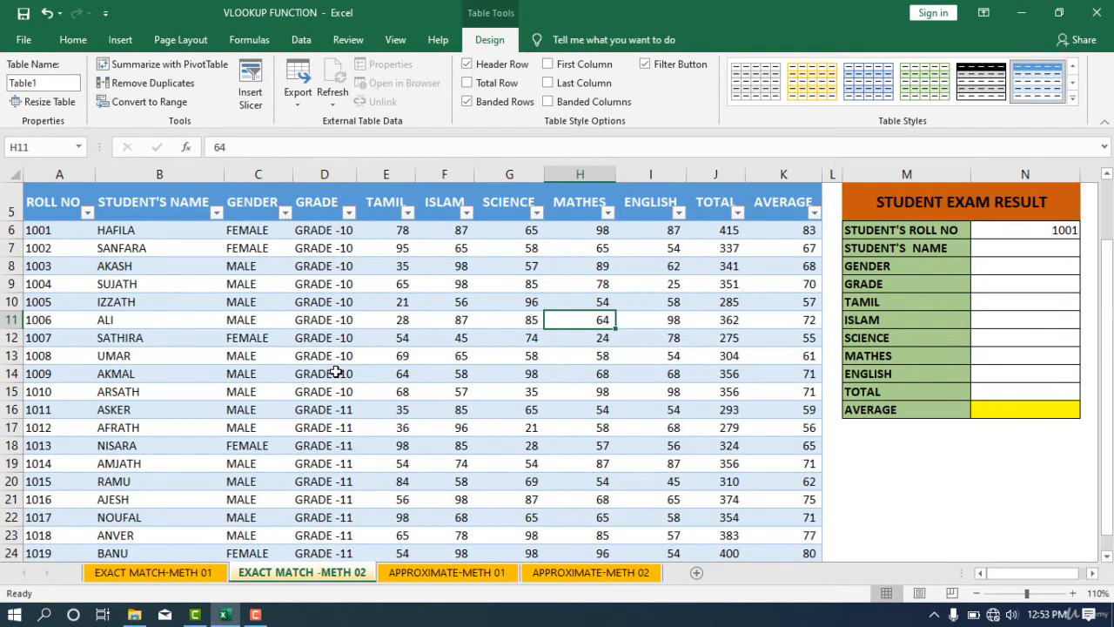
pyautogui.scroll(-2, 335, 373)
pyautogui.scroll(3, 335, 373)
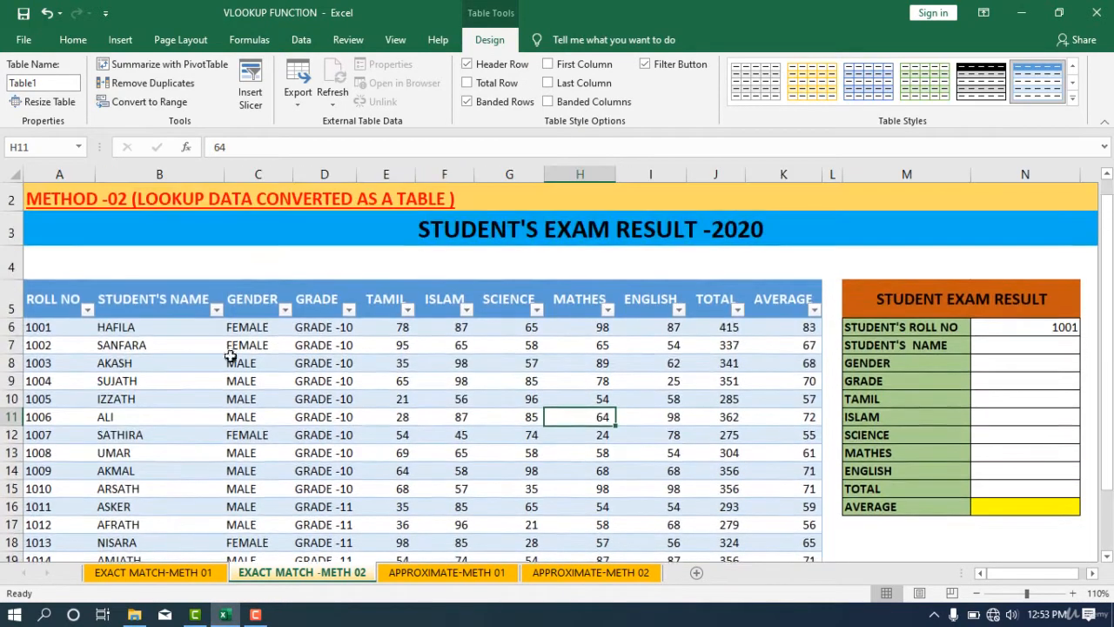
pyautogui.scroll(-2, 529, 419)
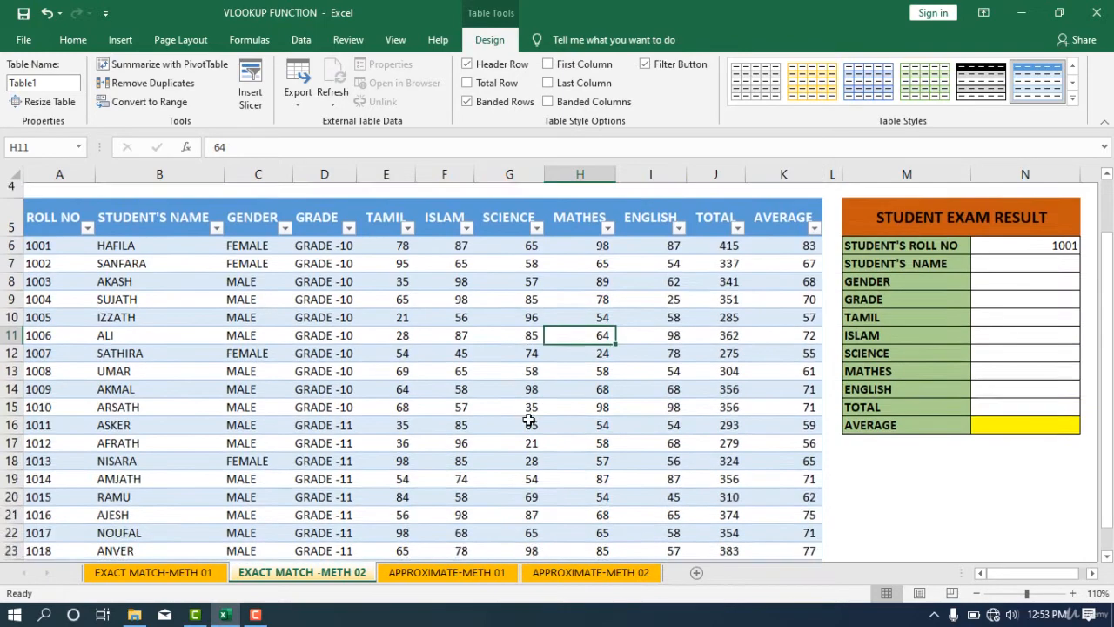
pyautogui.scroll(2, 562, 343)
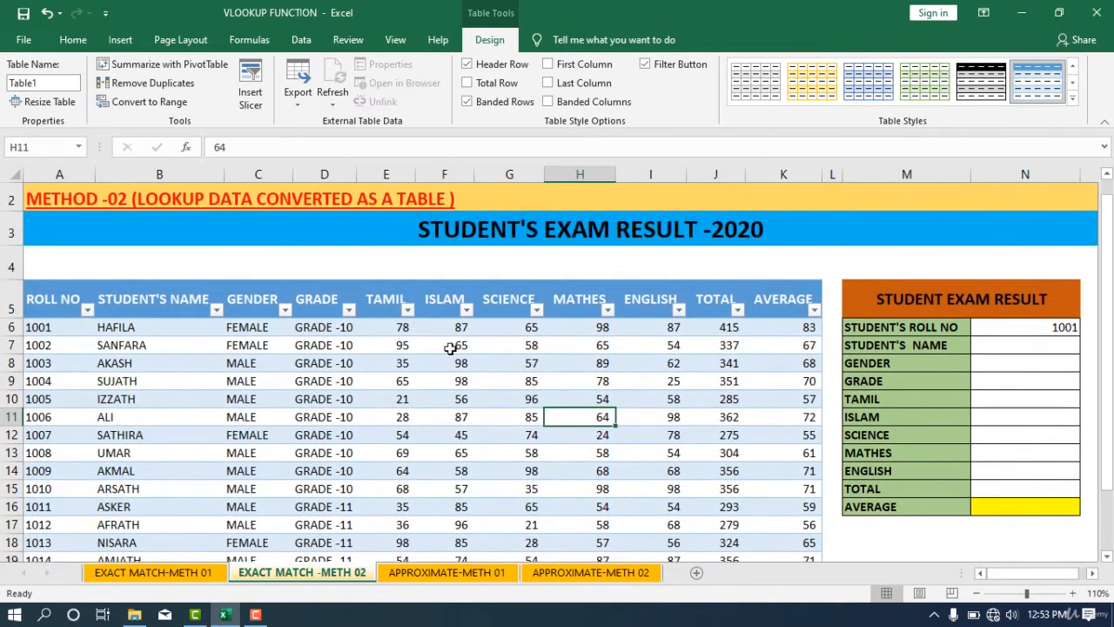
pyautogui.click(54, 332)
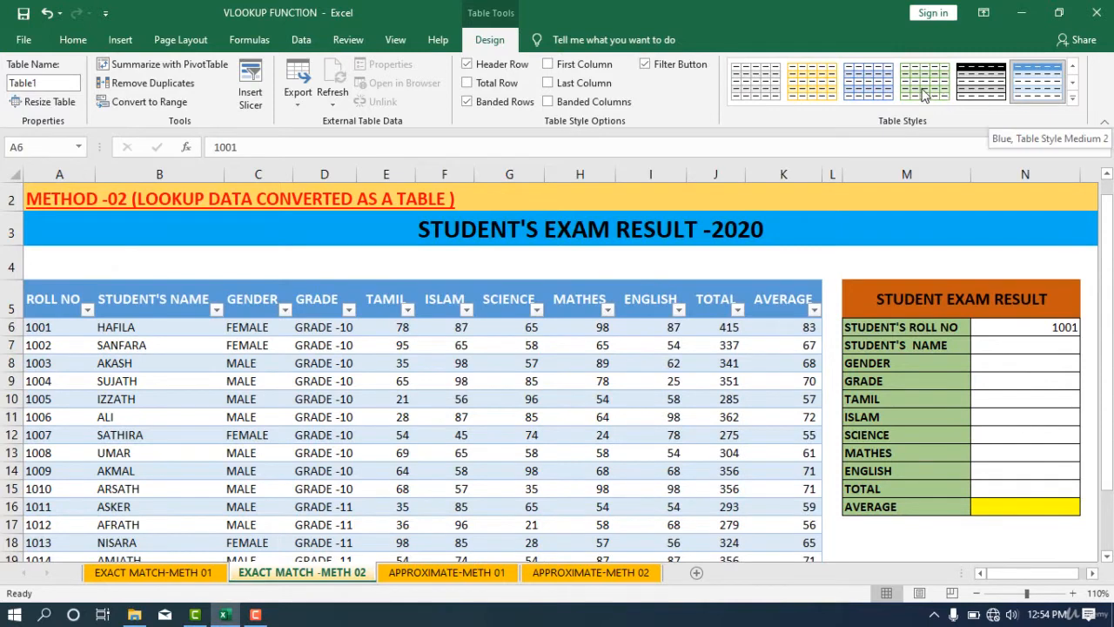
pyautogui.click(818, 83)
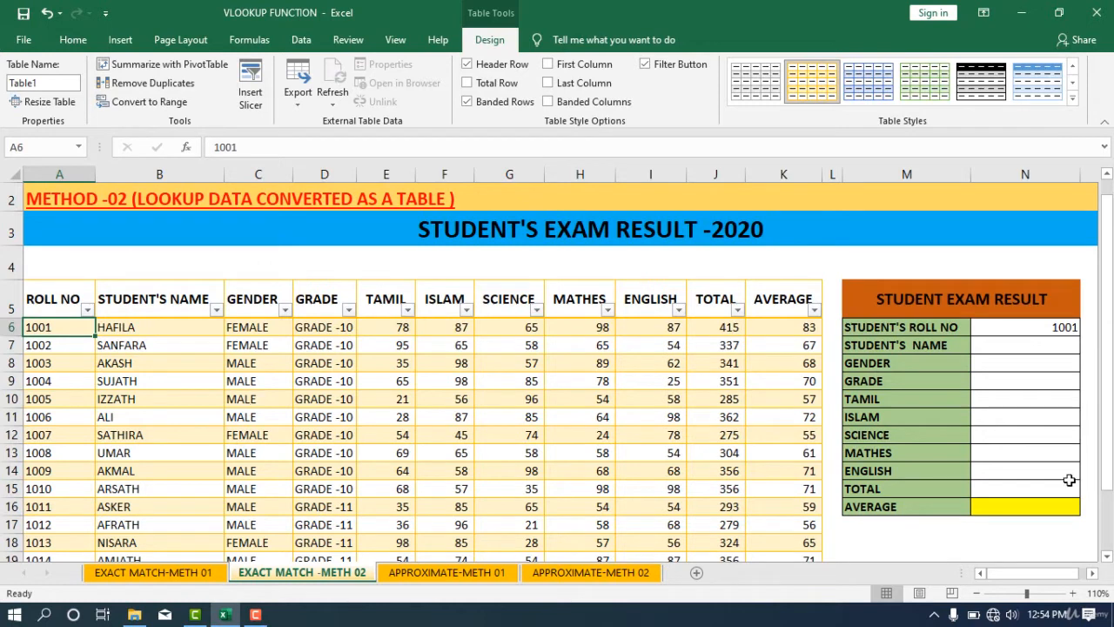
pyautogui.click(59, 84)
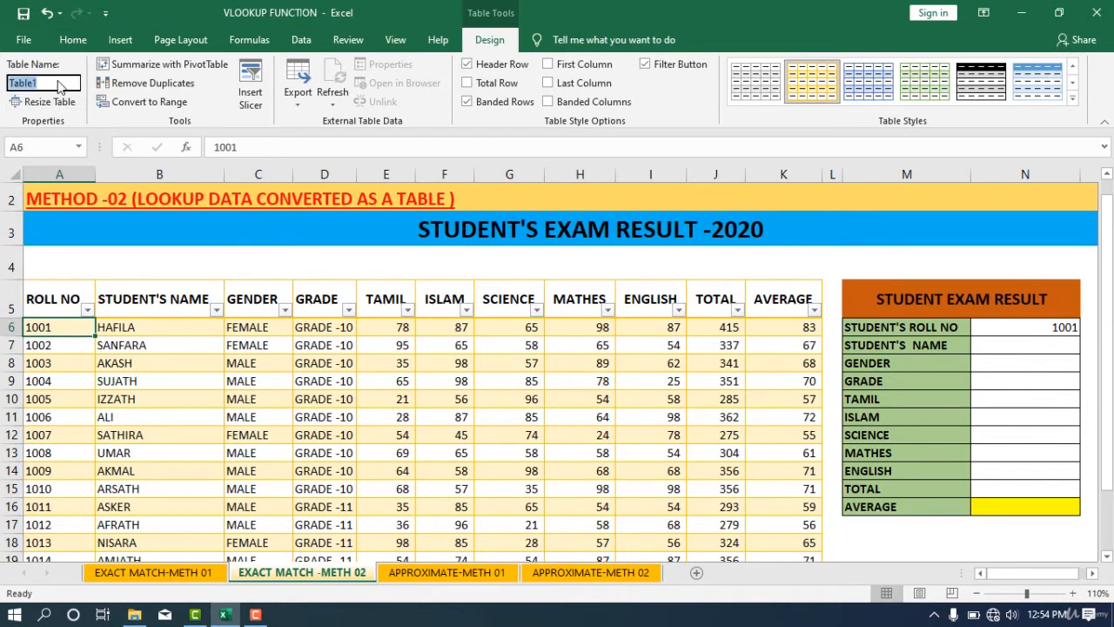
pyautogui.write('STUDE')
pyautogui.write("NT'S RESU")
pyautogui.press('BackSpace')
pyautogui.press('BackSpace')
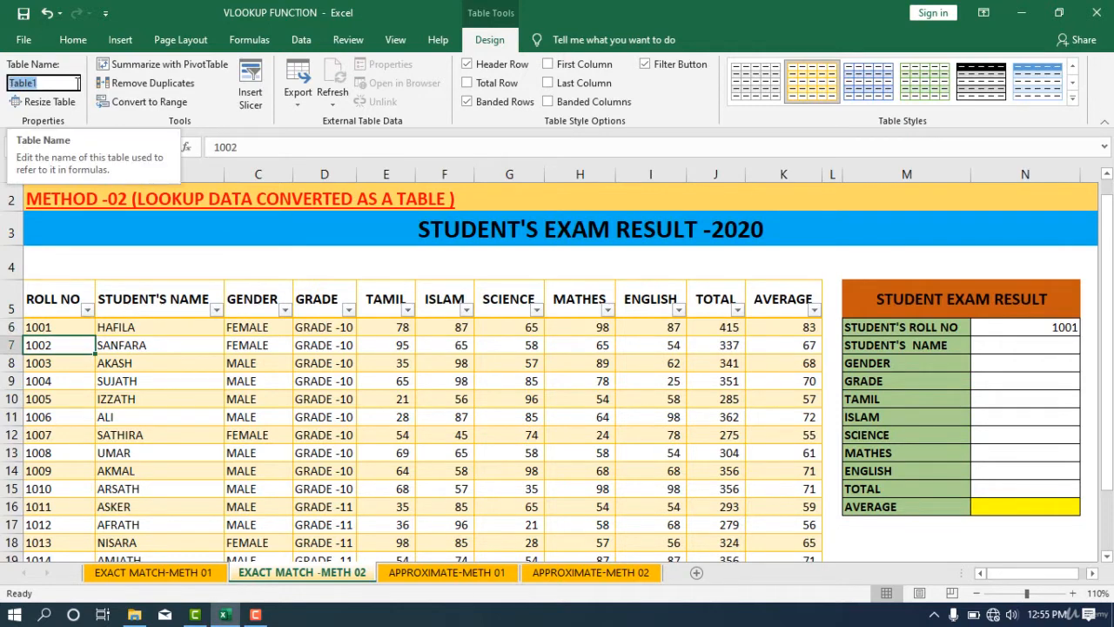
# Step: Rename the student results table as STUDENT_RESULT
pyautogui.write('ST')
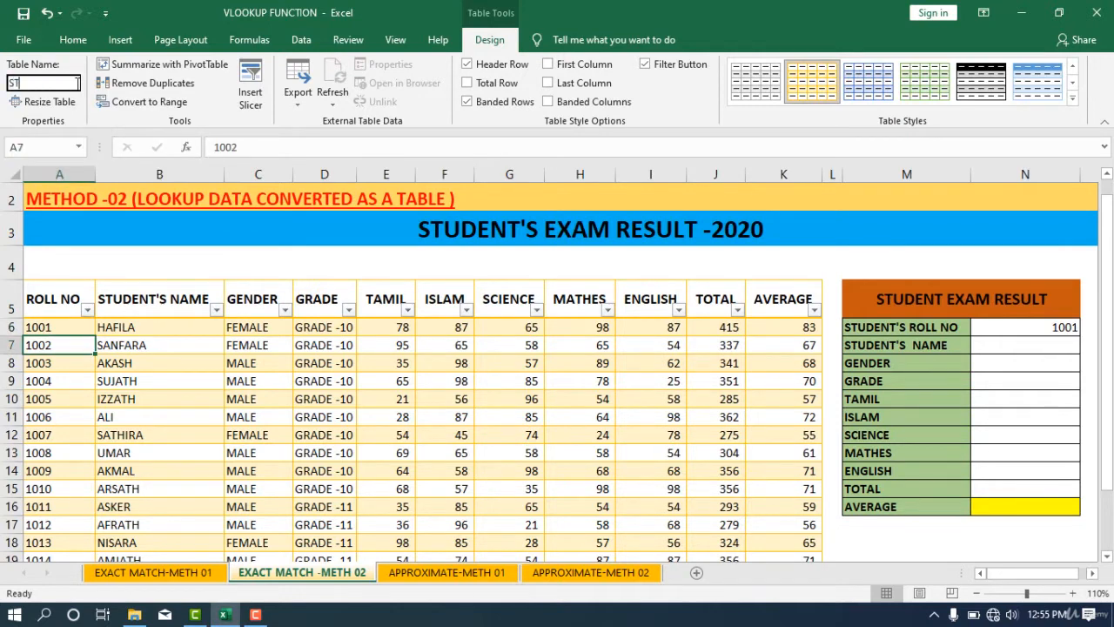
pyautogui.write('UDENT_RESULTT')
pyautogui.press('Return')
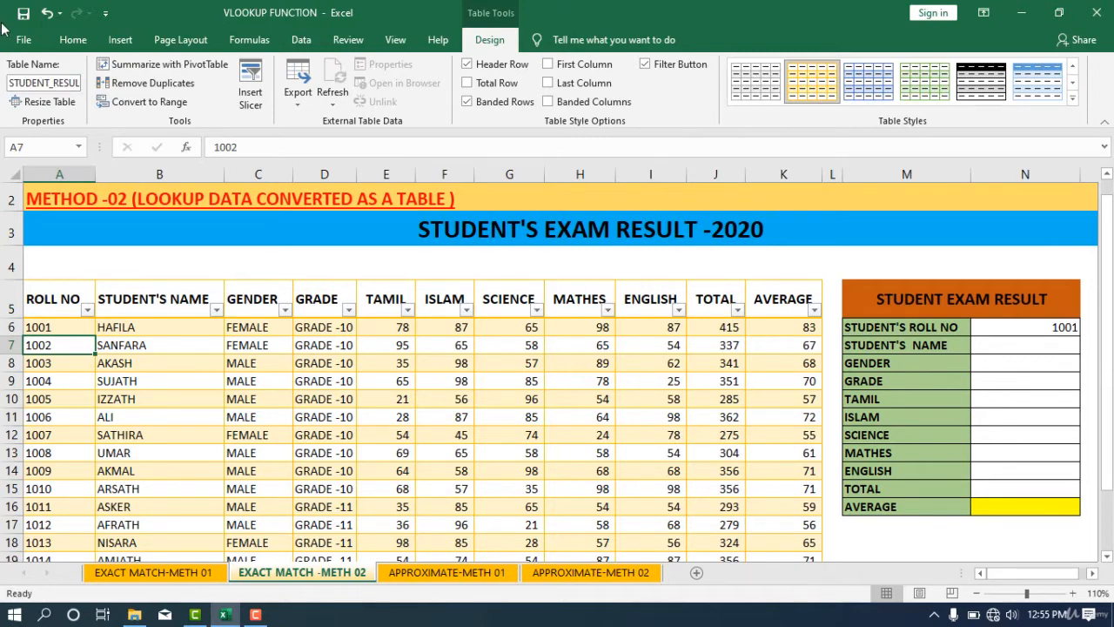
# Step: Check the STUDENT_RESULT entry and its details among the workbook's defined names without changing it
pyautogui.click(266, 40)
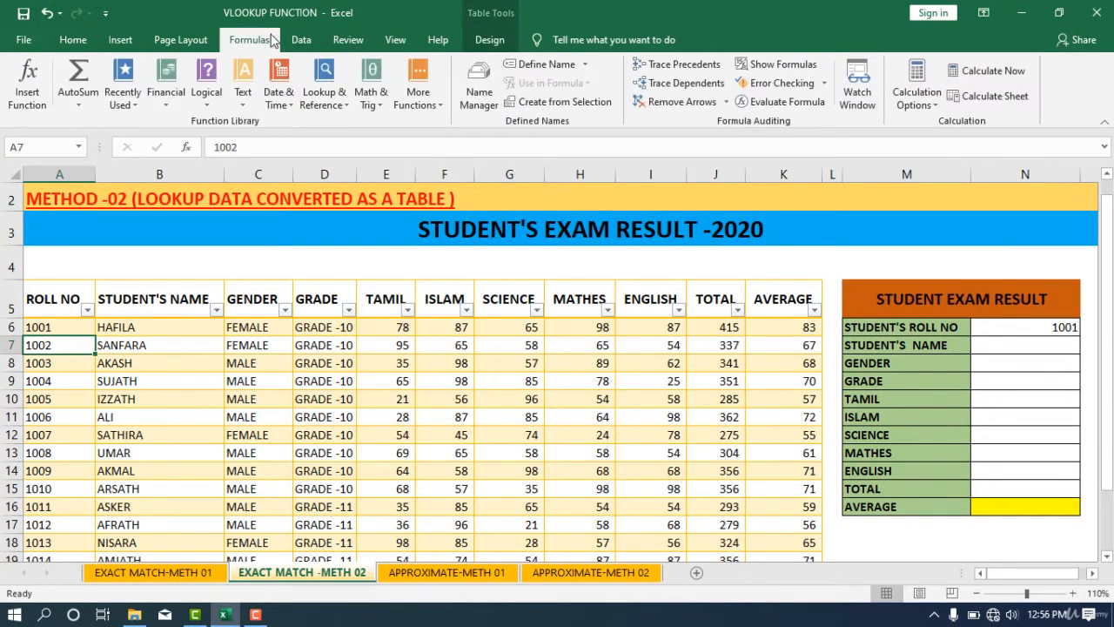
pyautogui.click(478, 96)
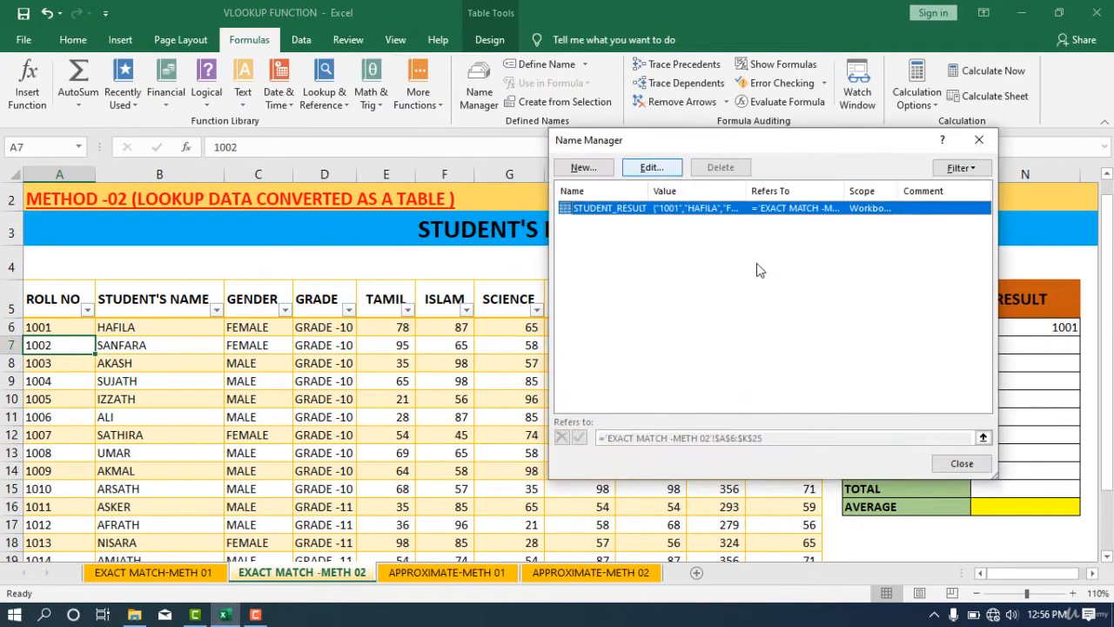
pyautogui.doubleClick(693, 219)
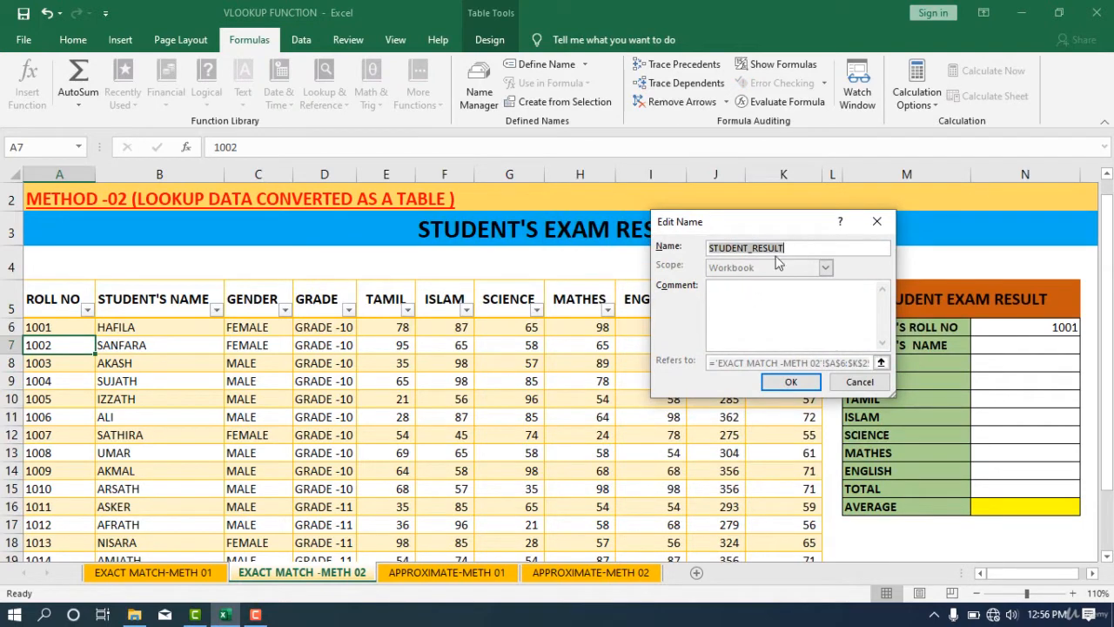
pyautogui.click(861, 386)
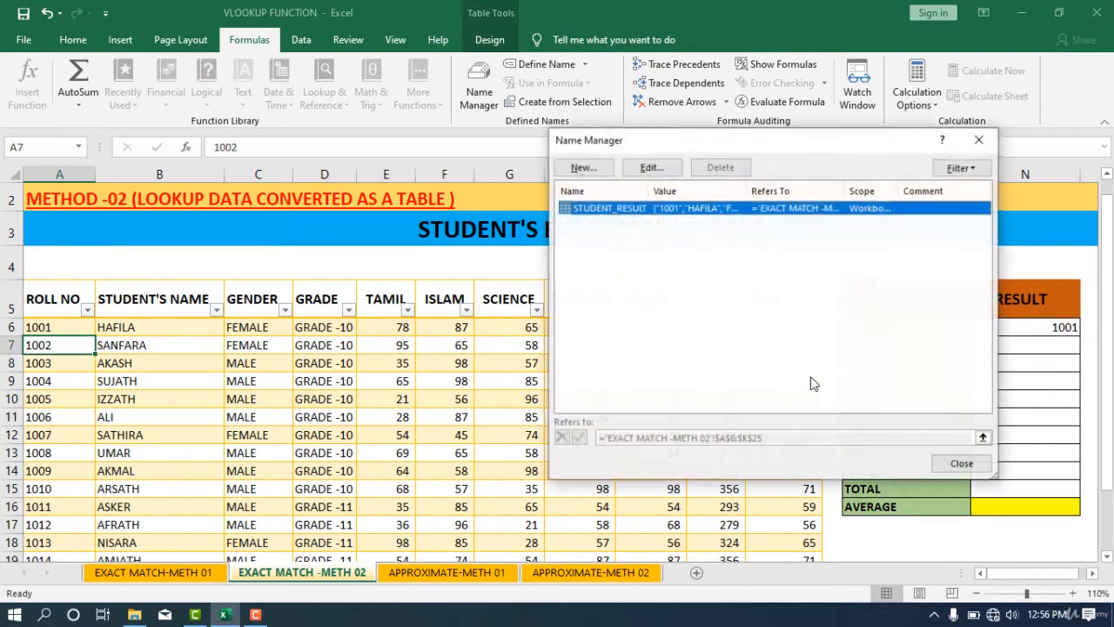
pyautogui.click(981, 140)
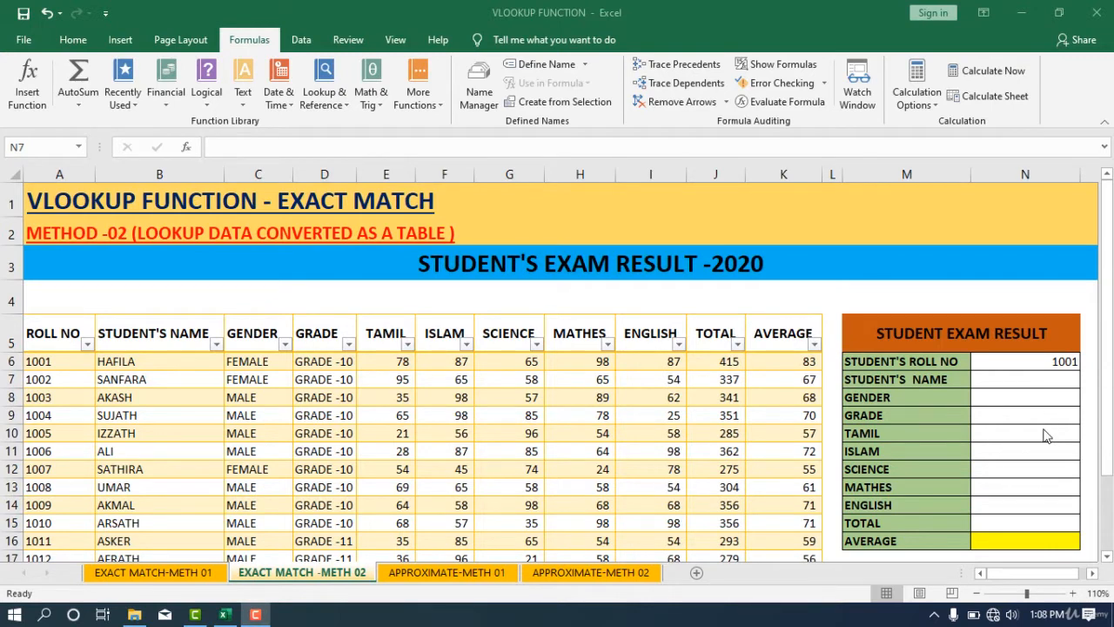
# Step: Start a VLOOKUP formula in the student's name cell N7 with roll number cell N6 as the lookup value
pyautogui.click(1014, 379)
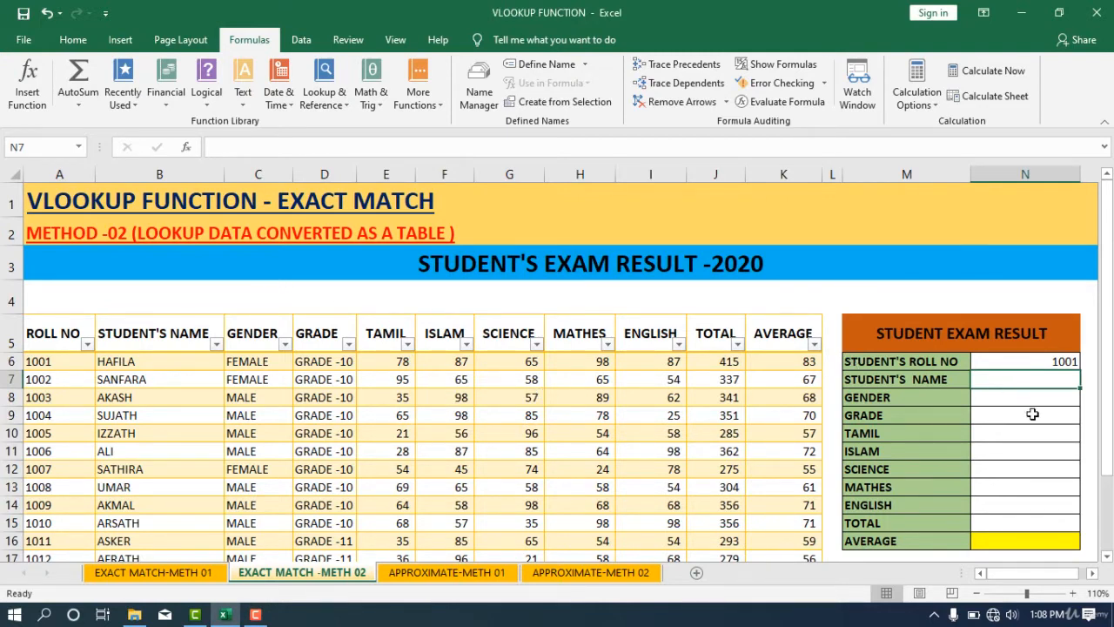
pyautogui.write('=')
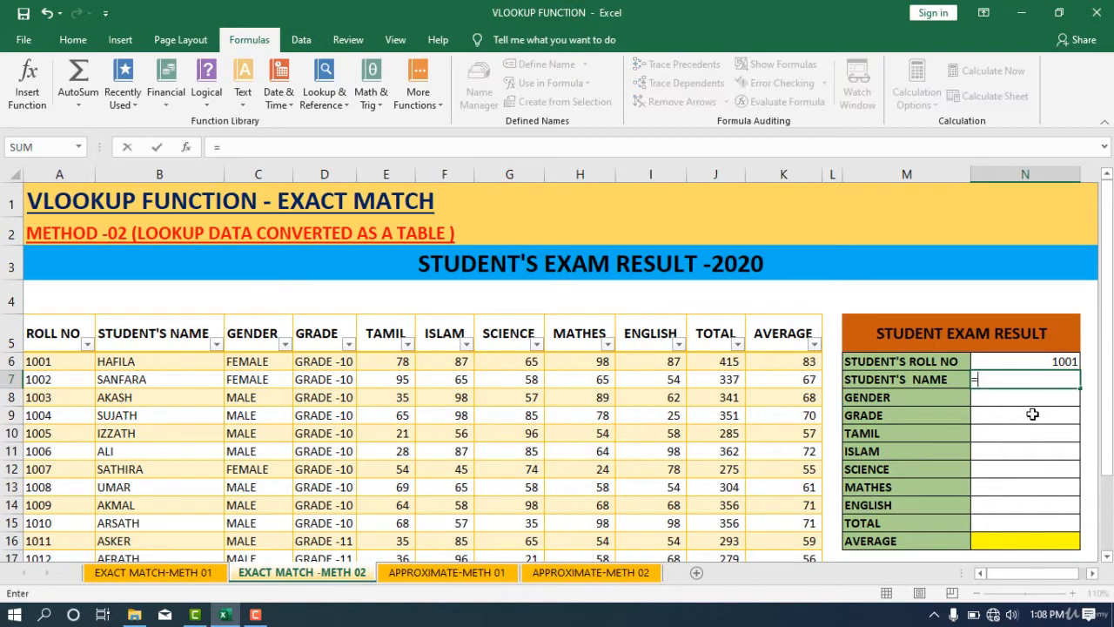
pyautogui.write('VLOOKU')
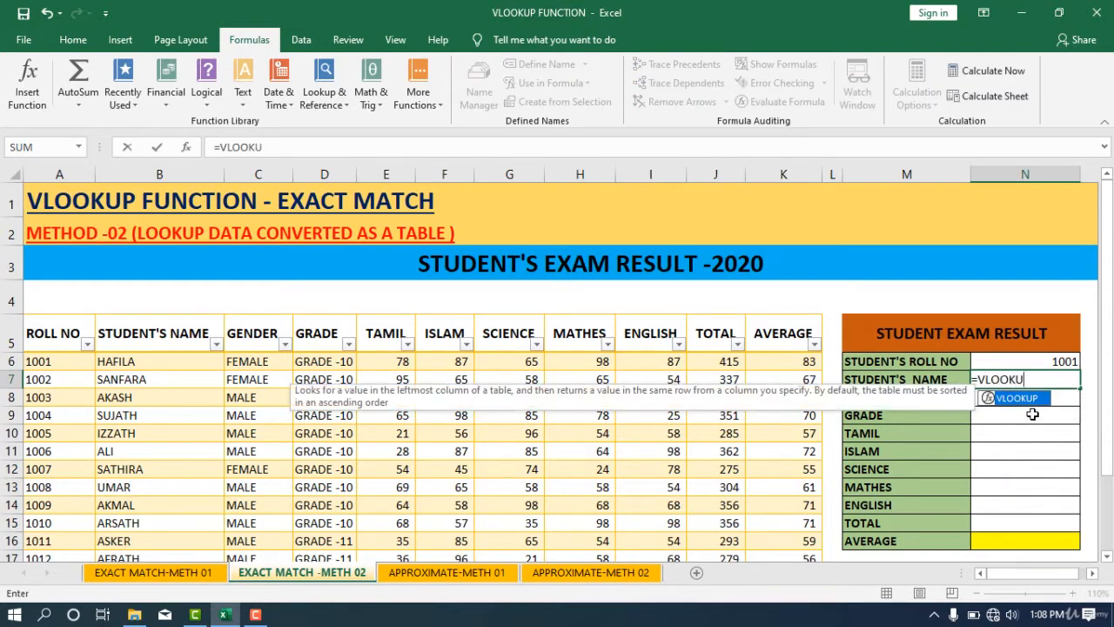
pyautogui.write('P(')
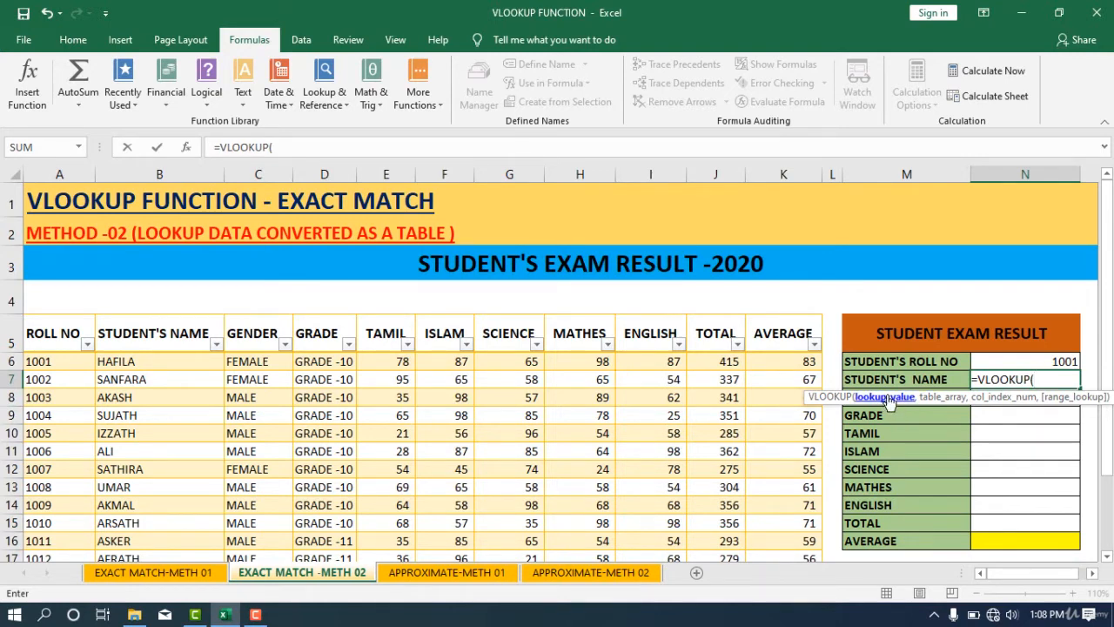
pyautogui.click(1067, 360)
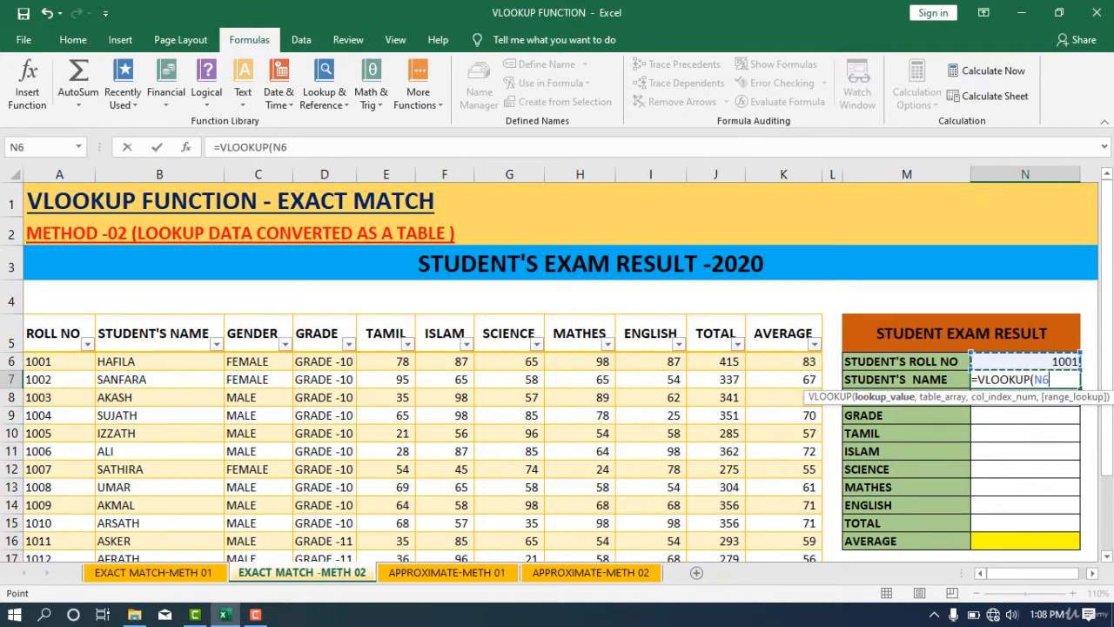
pyautogui.write(',')
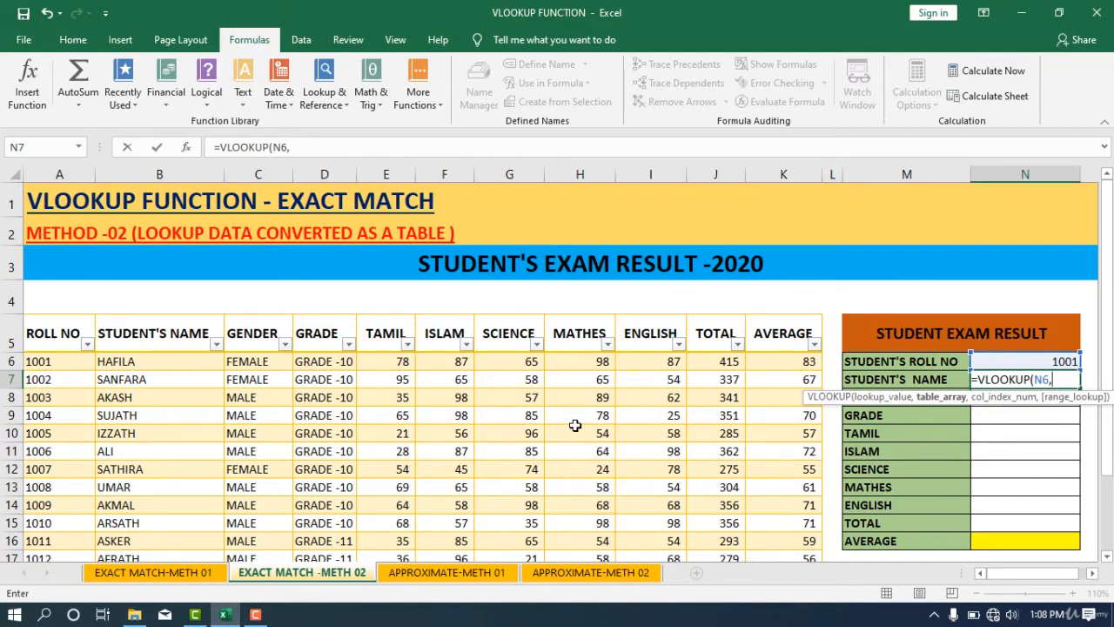
# Step: Complete the N7 formula with table array STUDENT_RESULT, column index 2 and FALSE for an exact match
pyautogui.write('STUDE')
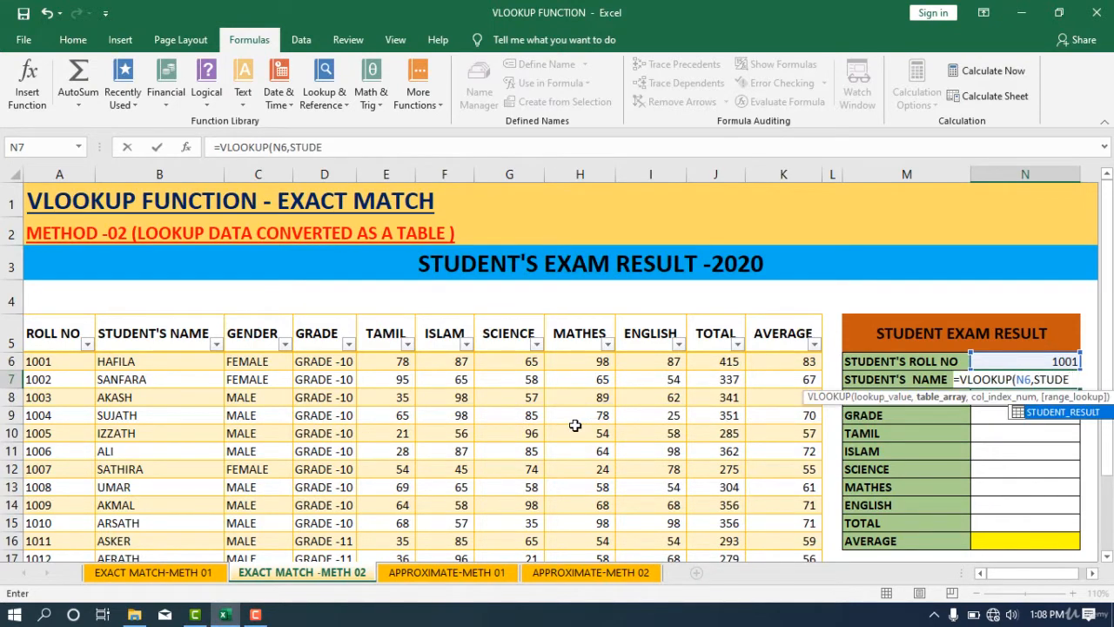
pyautogui.doubleClick(1072, 418)
pyautogui.write(',')
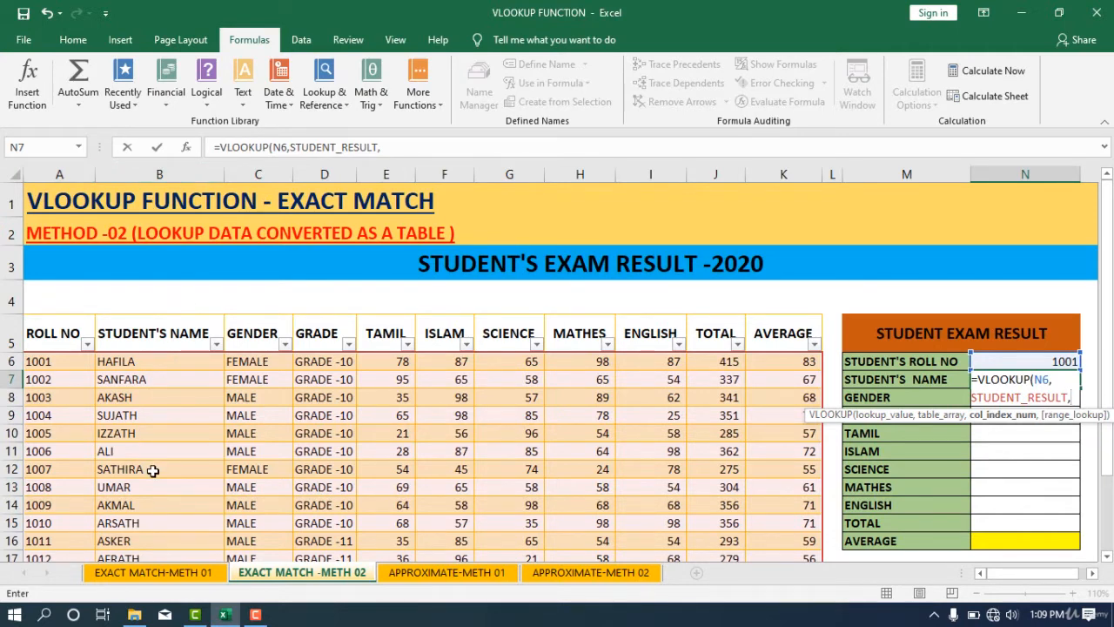
pyautogui.write(',')
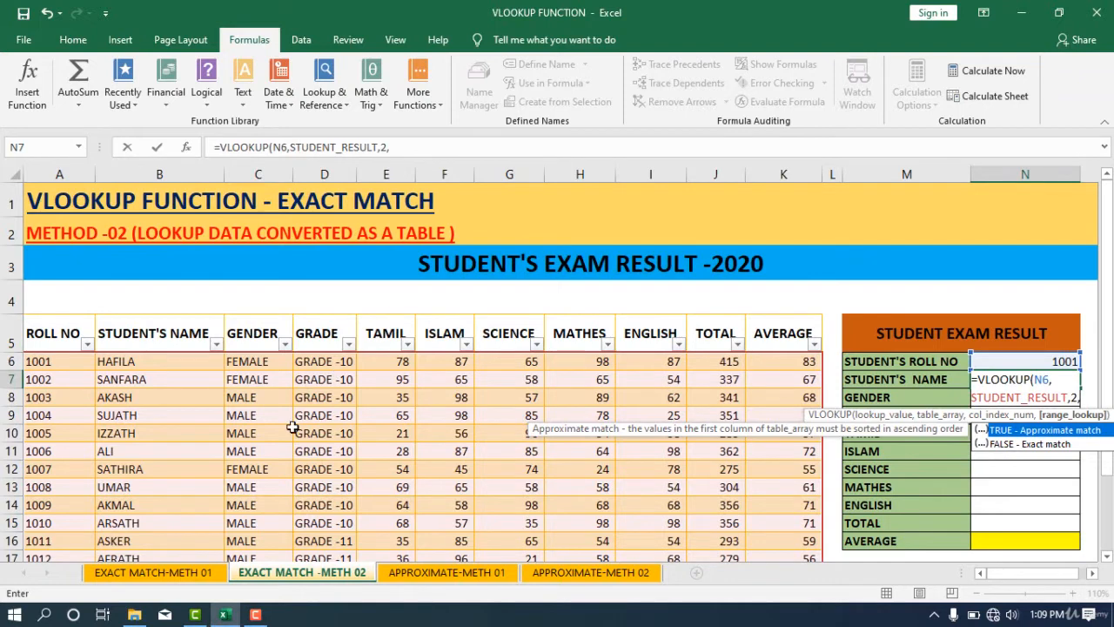
pyautogui.doubleClick(1051, 447)
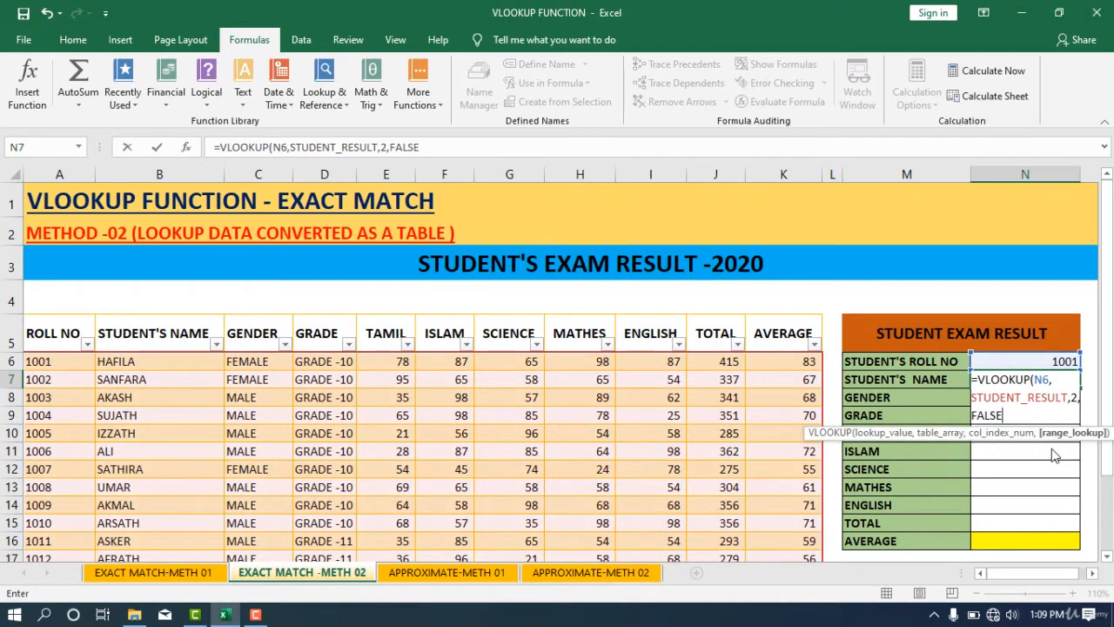
pyautogui.write(')')
pyautogui.press('Return')
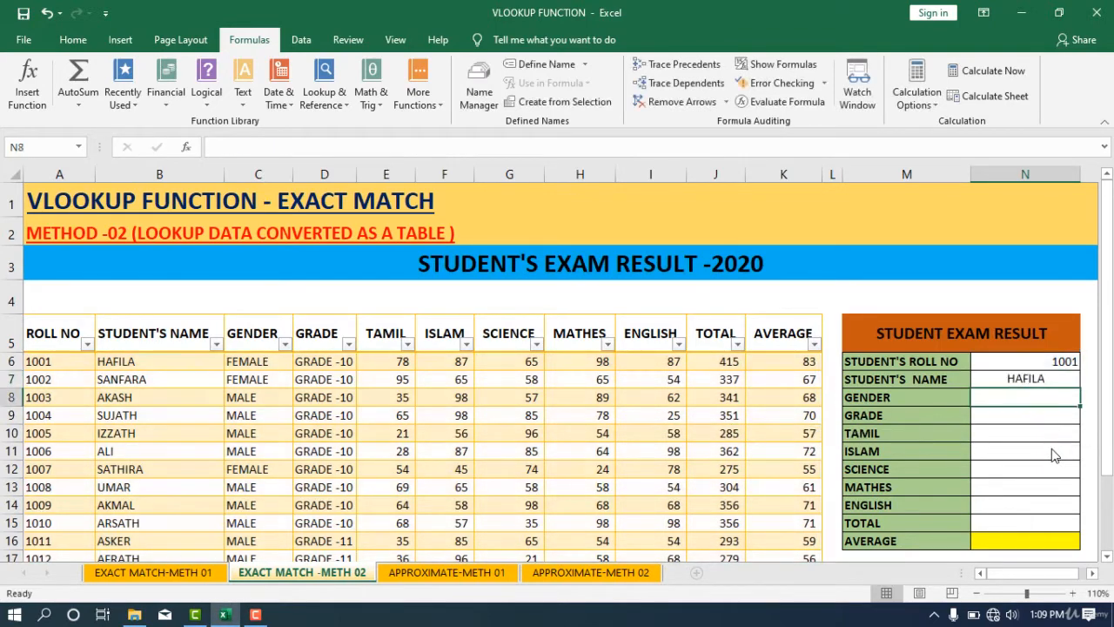
# Step: Test the name lookup by choosing roll numbers 1002 and 1003 from the dropdown list in N6
pyautogui.click(1030, 366)
pyautogui.click(1089, 364)
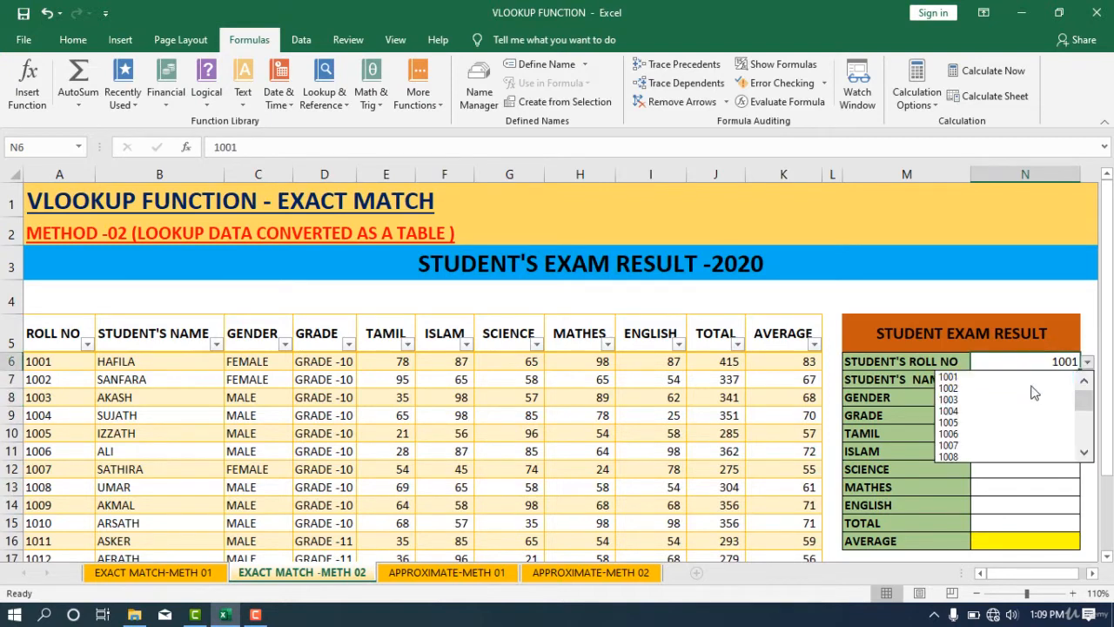
pyautogui.click(951, 386)
pyautogui.click(1085, 364)
pyautogui.click(988, 390)
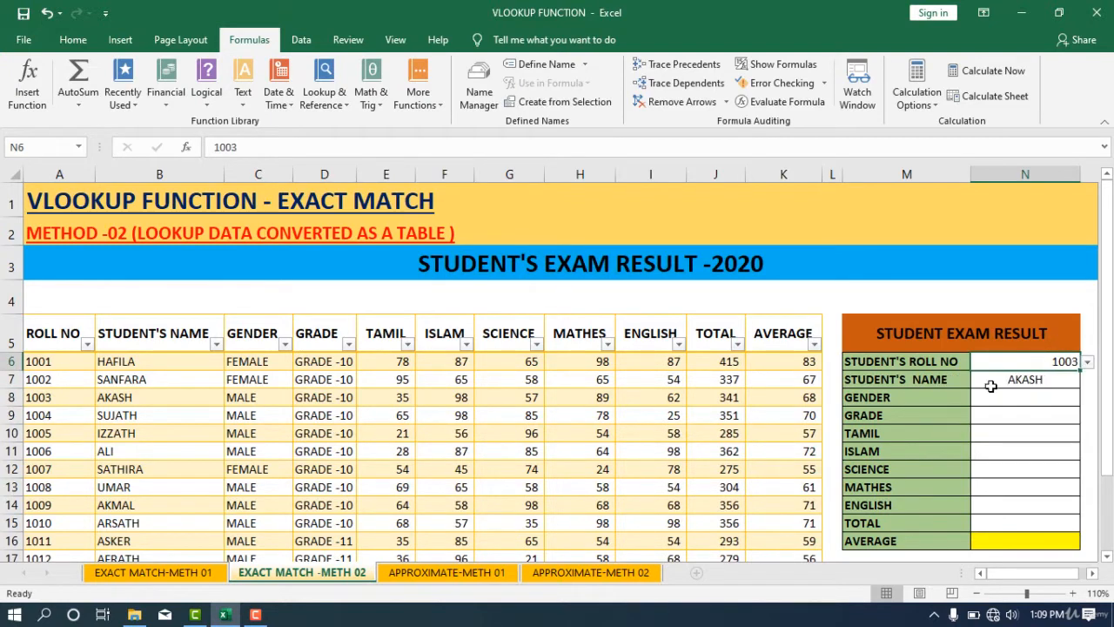
pyautogui.click(1089, 364)
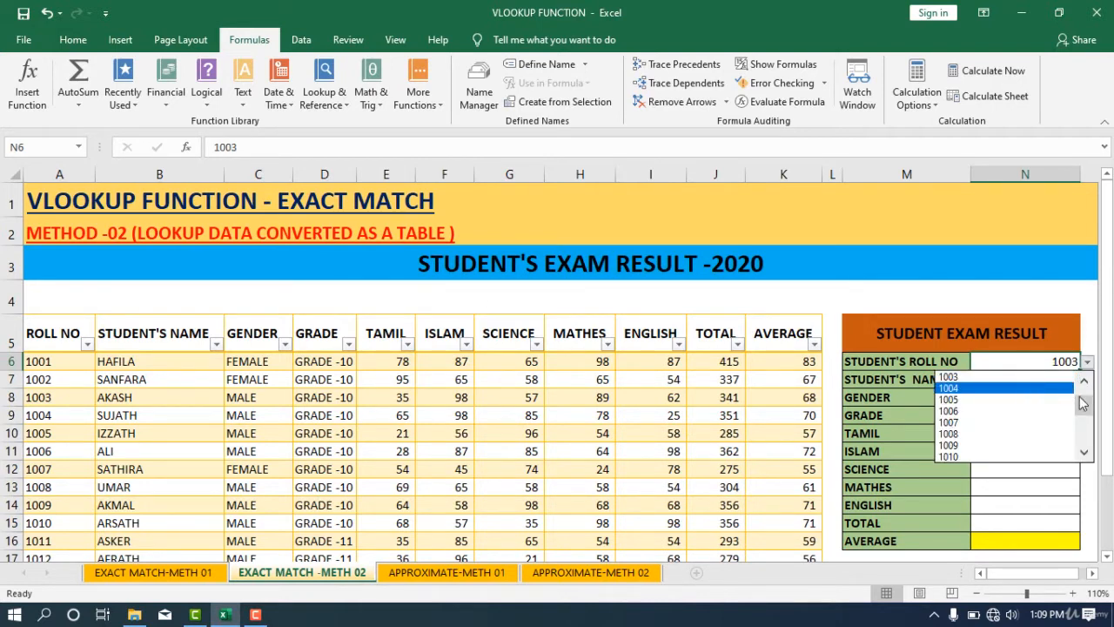
pyautogui.click(1007, 376)
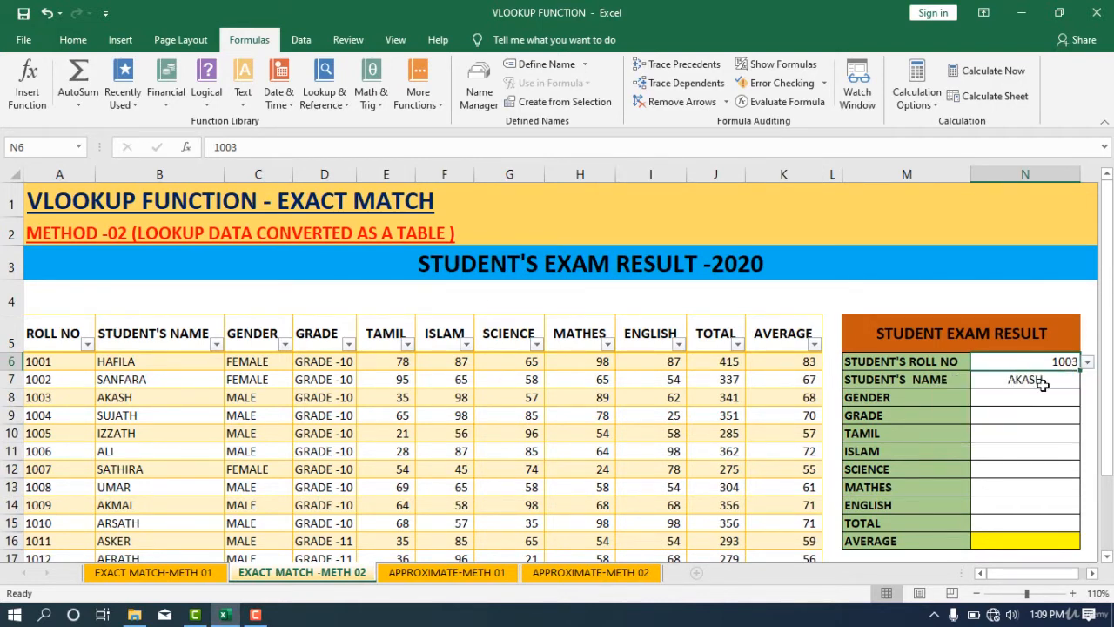
# Step: Copy the full text of the VLOOKUP formula in cell N7 and leave the cell unchanged
pyautogui.click(1013, 380)
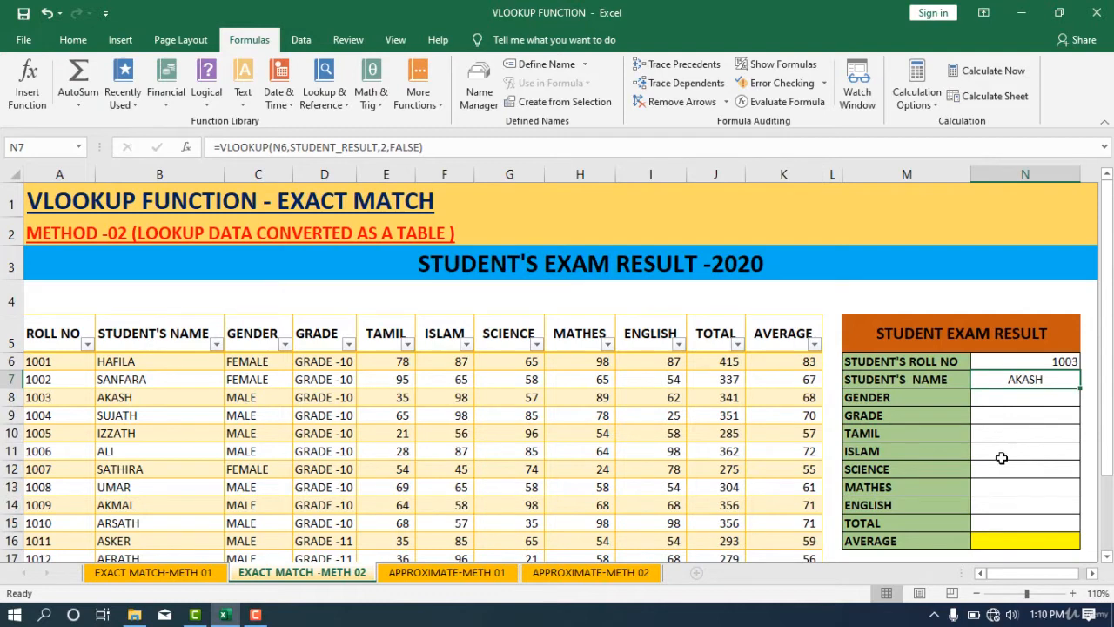
pyautogui.doubleClick(1050, 381)
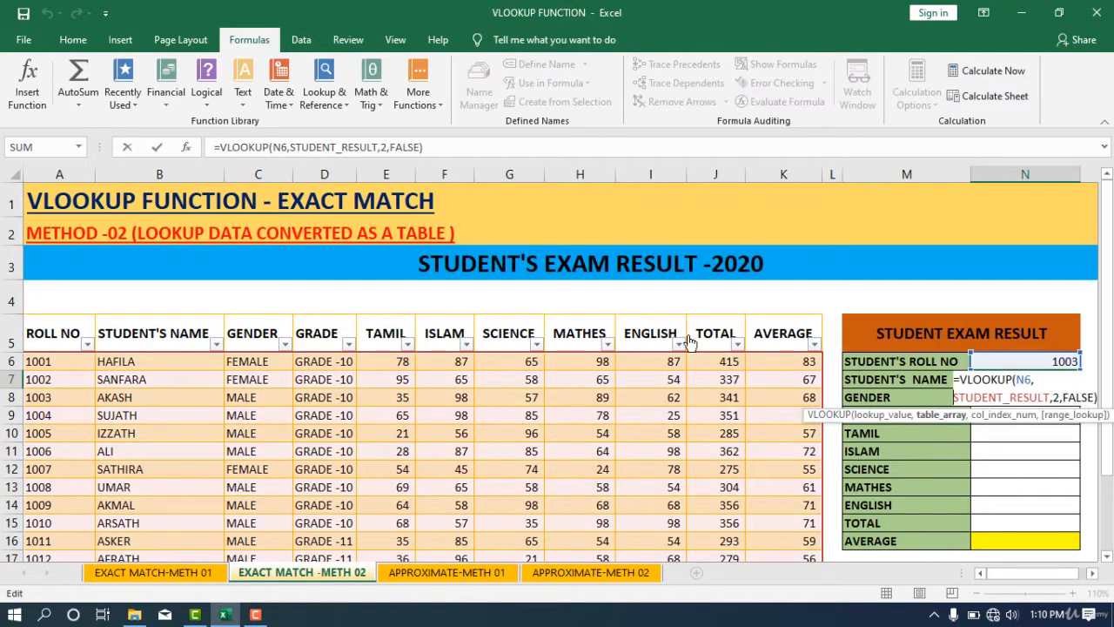
pyautogui.click(452, 151)
pyautogui.moveTo(360, 154); pyautogui.dragTo(83, 135)
pyautogui.hotkey('ctrl', 'c')
pyautogui.press('Escape')
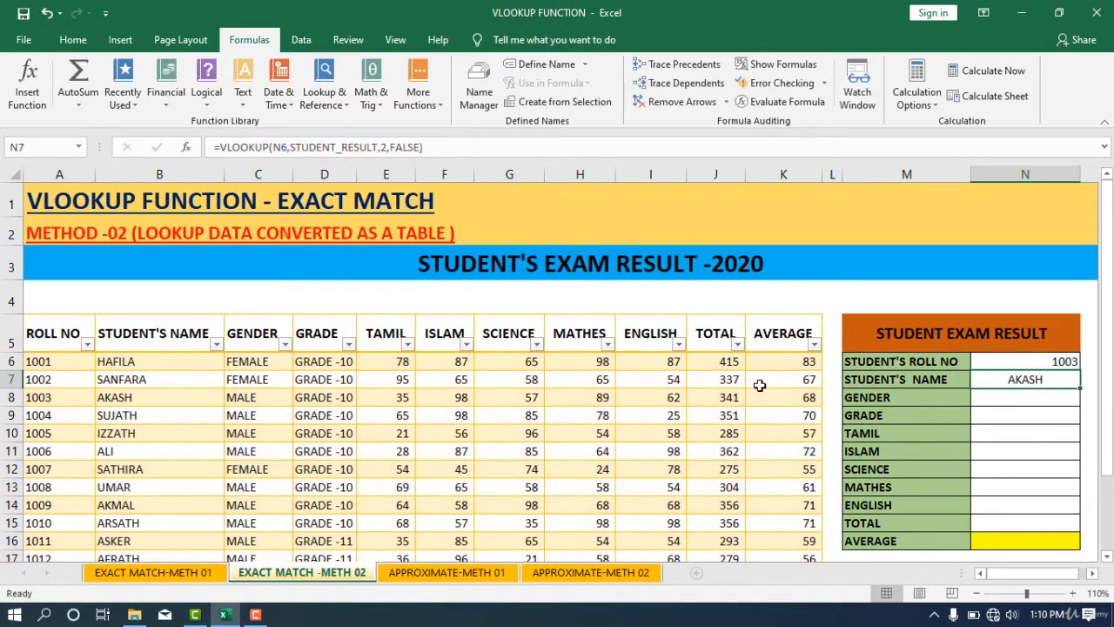
# Step: Paste the copied VLOOKUP formula into the gender cell N8 and set its column index to 3
pyautogui.doubleClick(1020, 398)
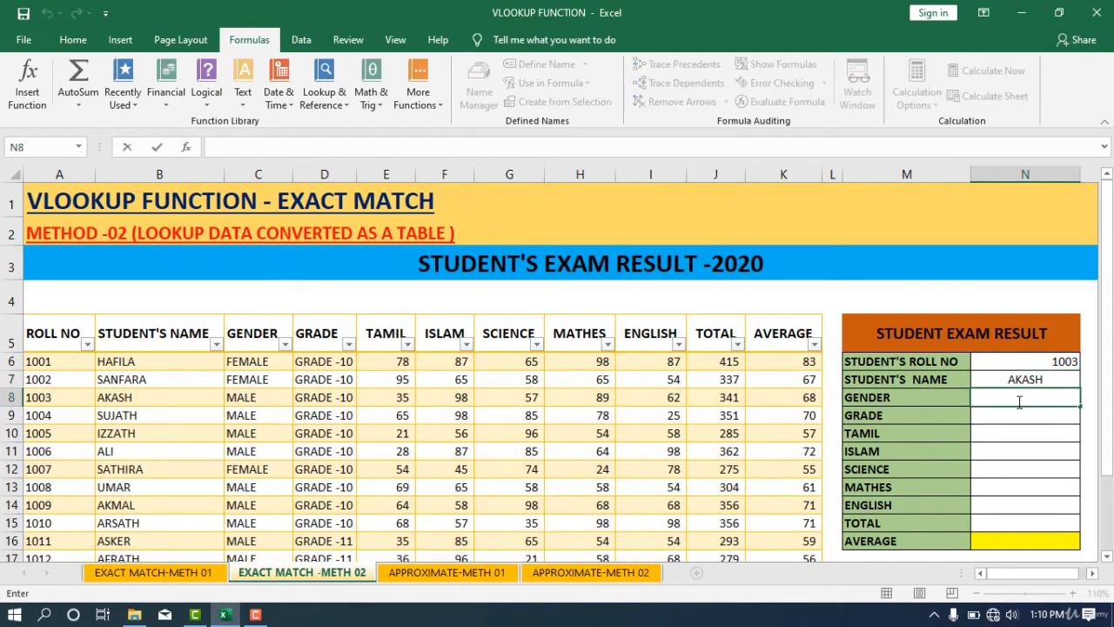
pyautogui.hotkey('ctrl', 'v')
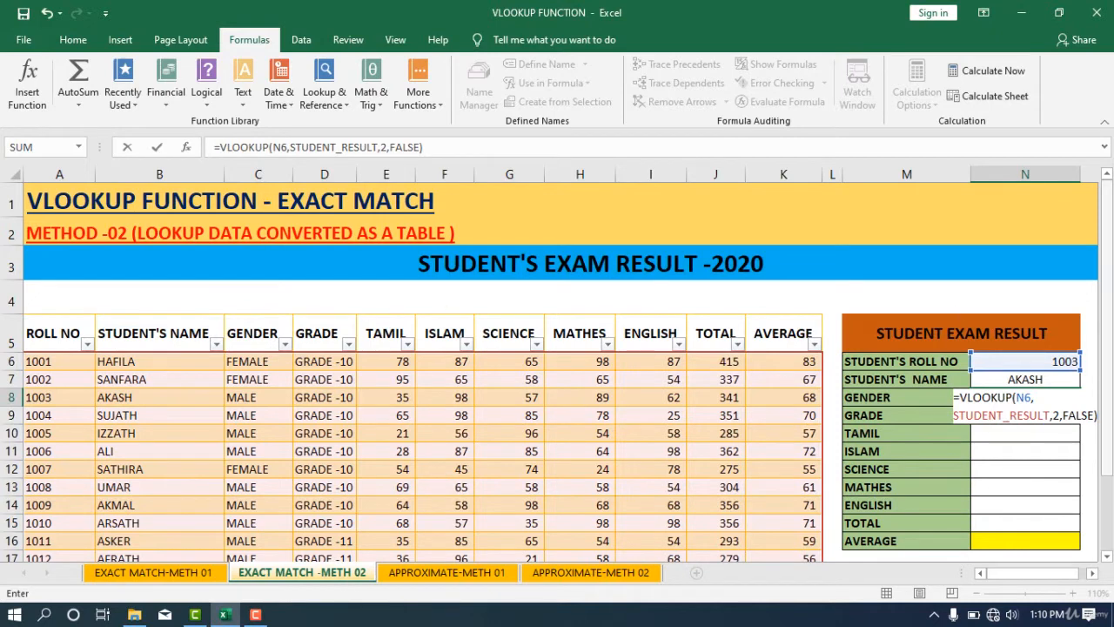
pyautogui.click(1056, 415)
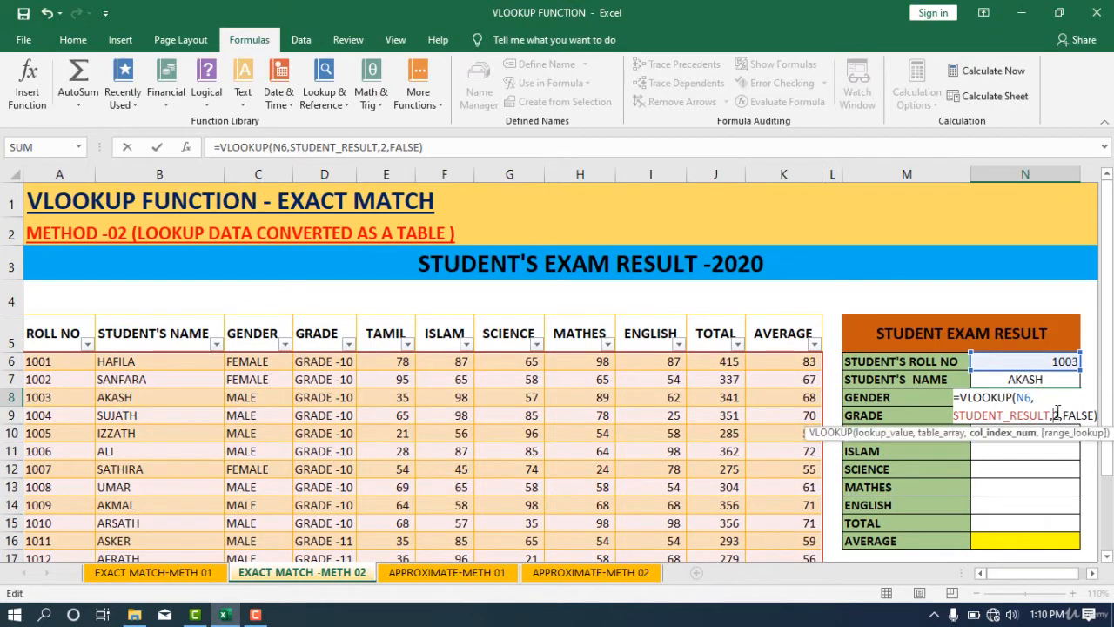
pyautogui.press('BackSpace')
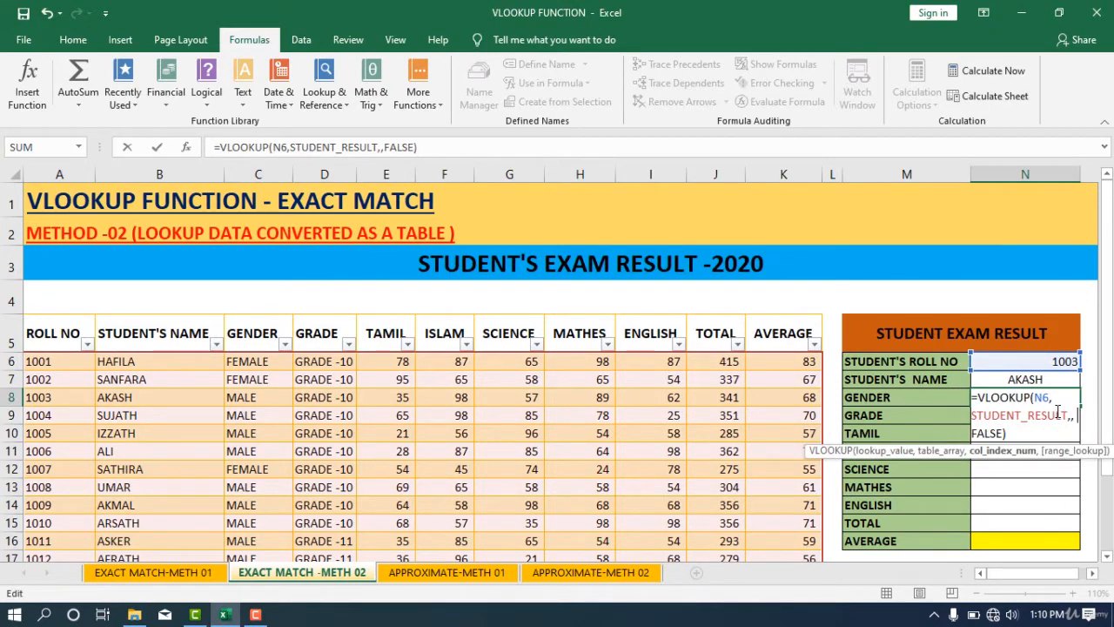
pyautogui.write('3')
pyautogui.press('Return')
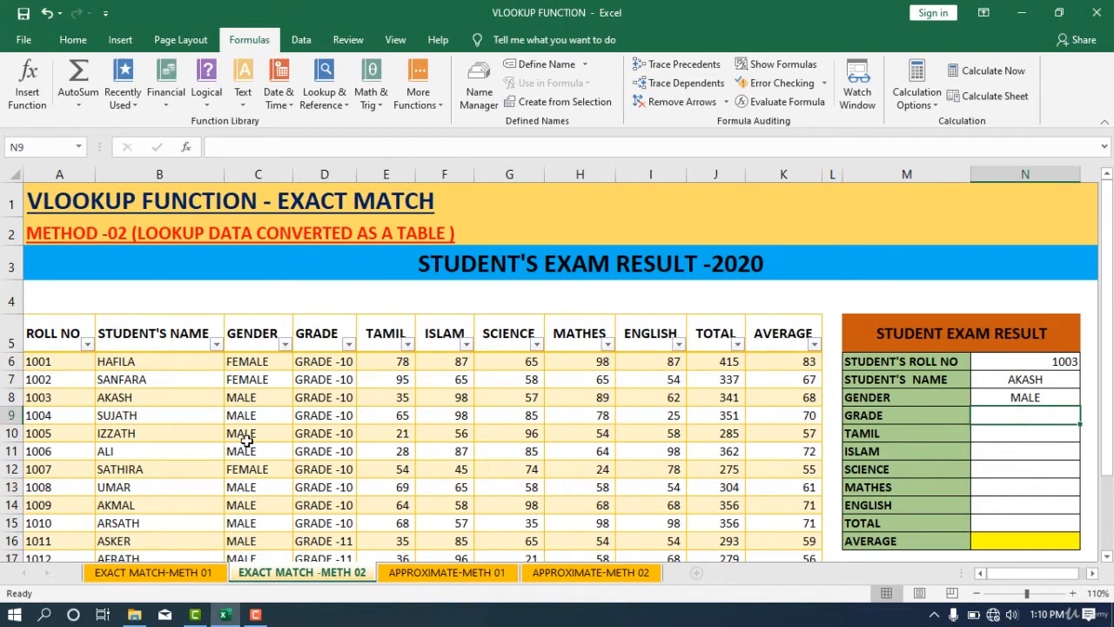
pyautogui.click(1043, 401)
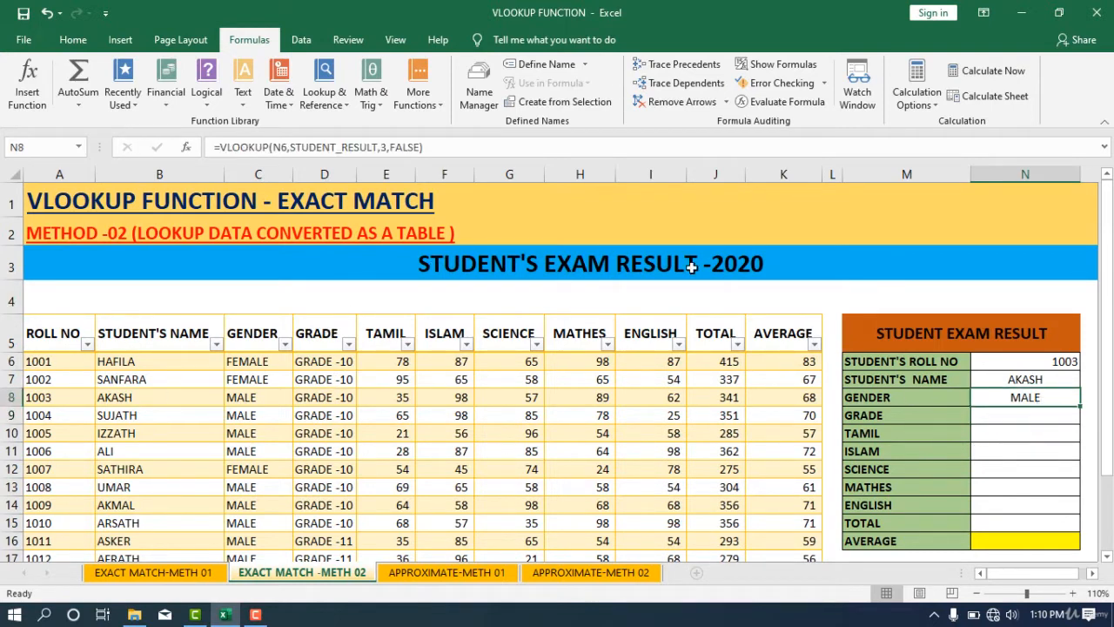
# Step: Paste the copied VLOOKUP formula into the grade cell N9 and set its column index to 4
pyautogui.doubleClick(1024, 418)
pyautogui.hotkey('ctrl', 'v')
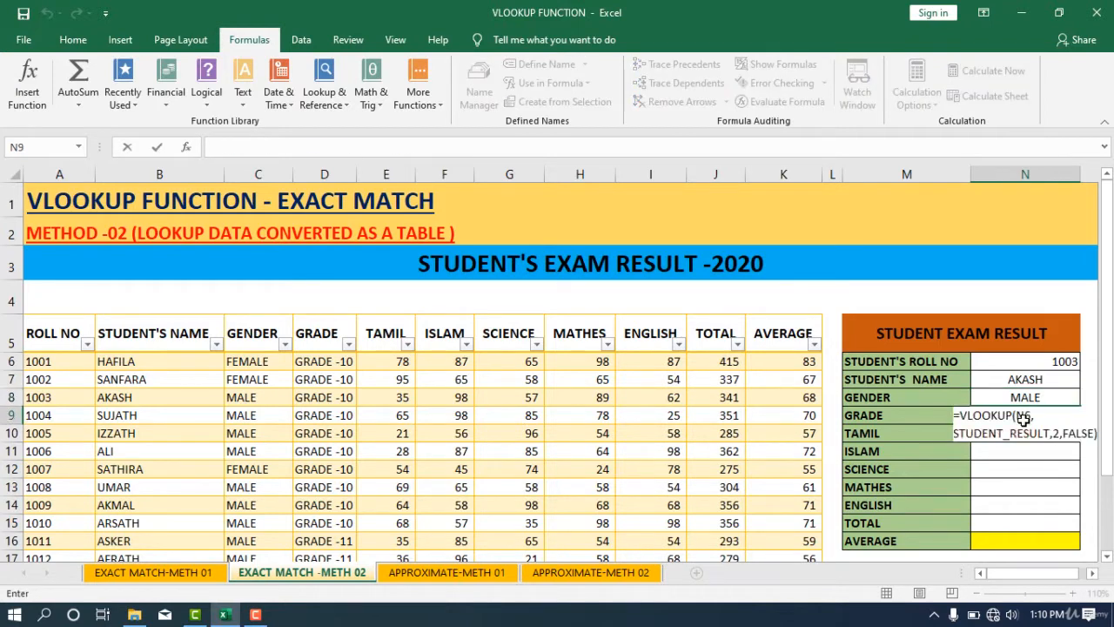
pyautogui.click(1059, 440)
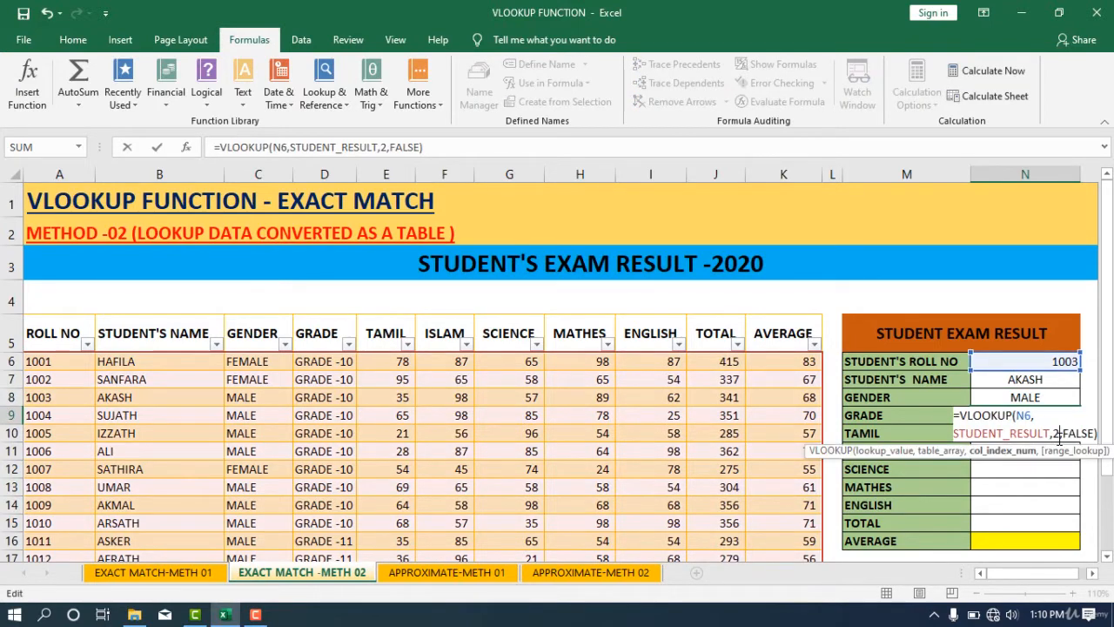
pyautogui.press('BackSpace')
pyautogui.write('4')
pyautogui.press('Return')
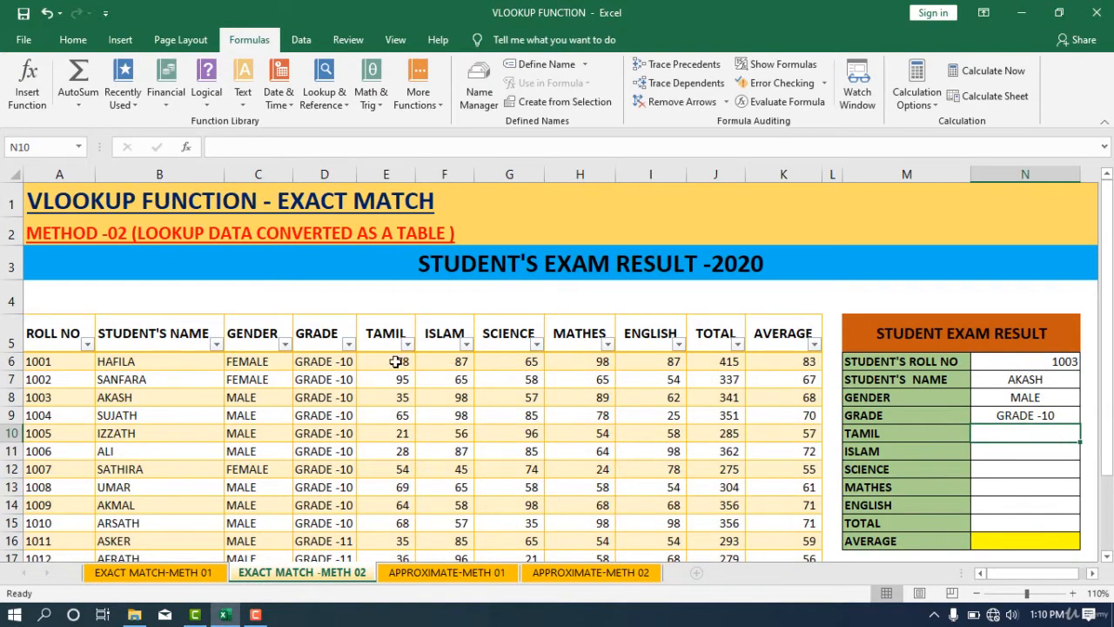
# Step: Paste the VLOOKUP formula into the Tamil cell N10 and set its column index to 5
pyautogui.doubleClick(1017, 434)
pyautogui.hotkey('ctrl', 'v')
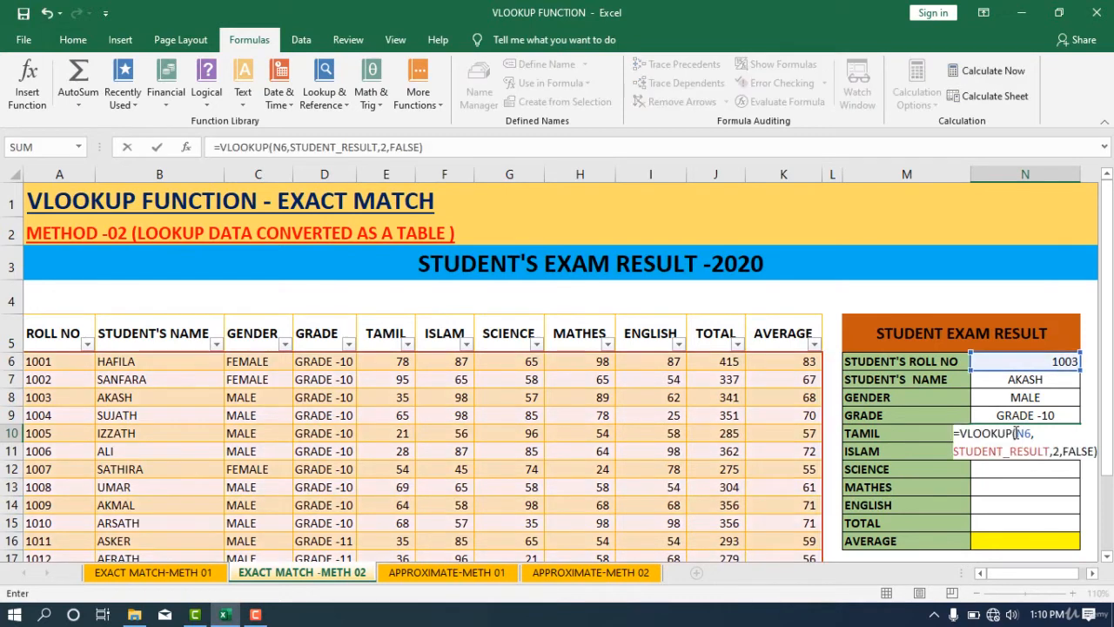
pyautogui.click(1060, 451)
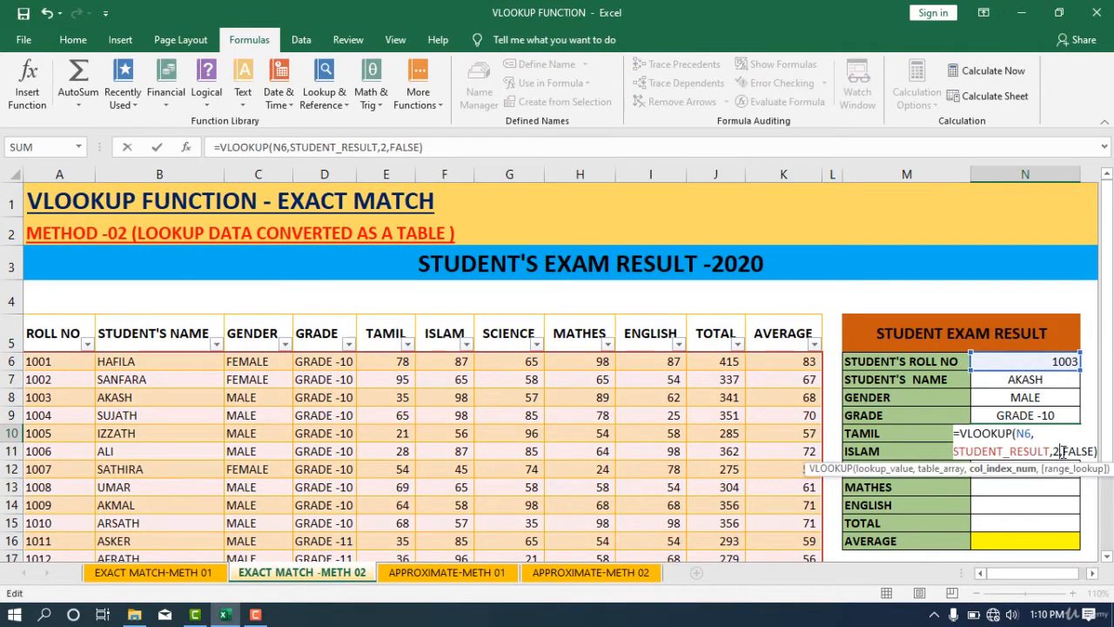
pyautogui.press('BackSpace')
pyautogui.write('5')
pyautogui.press('Return')
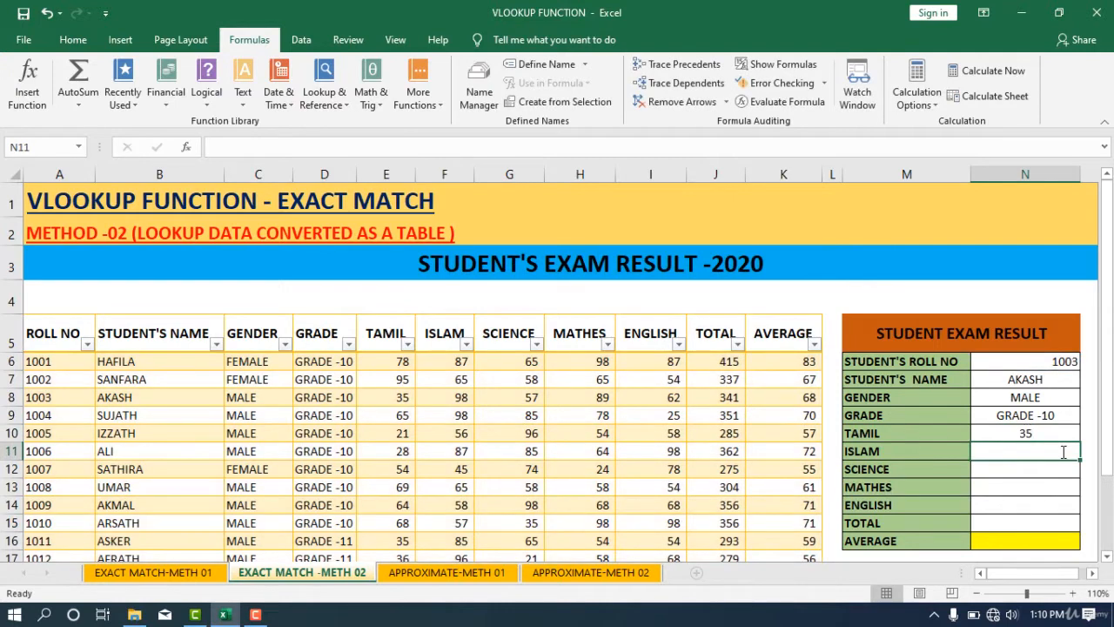
# Step: Paste the VLOOKUP formula into the Islam cell N11 and set its column index to 6
pyautogui.doubleClick(1049, 456)
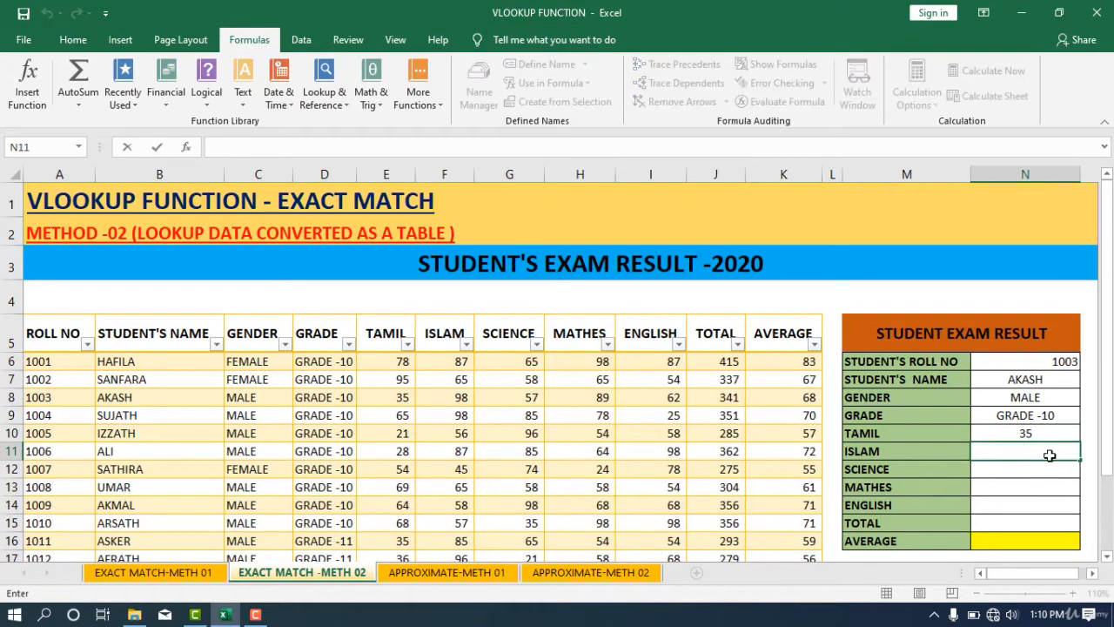
pyautogui.hotkey('ctrl', 'v')
pyautogui.click(1063, 471)
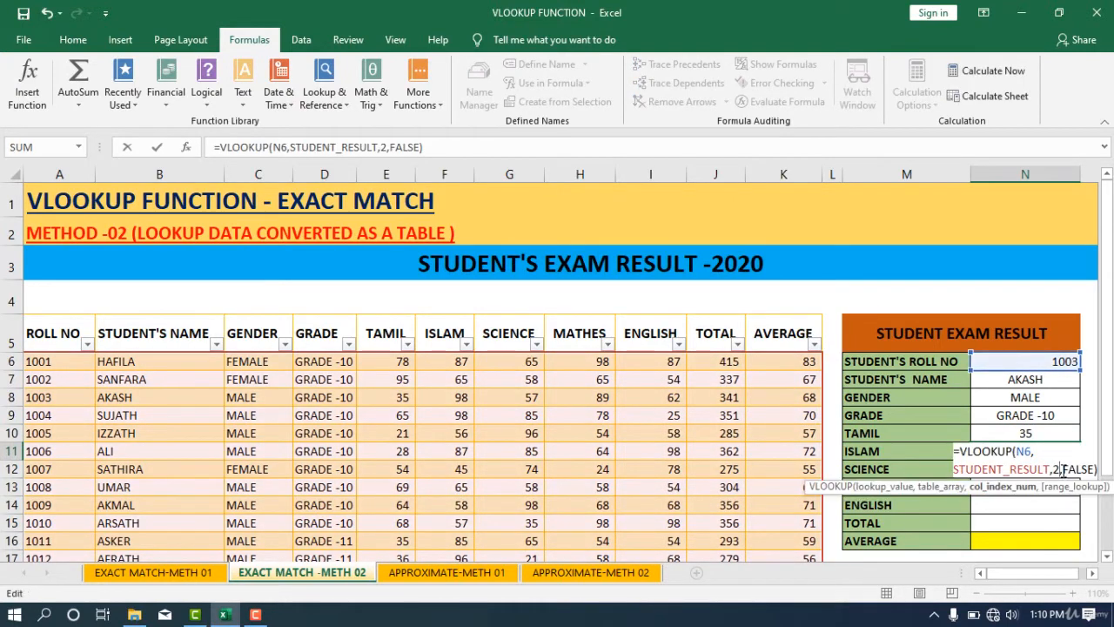
pyautogui.press('BackSpace')
pyautogui.write('6')
pyautogui.press('Return')
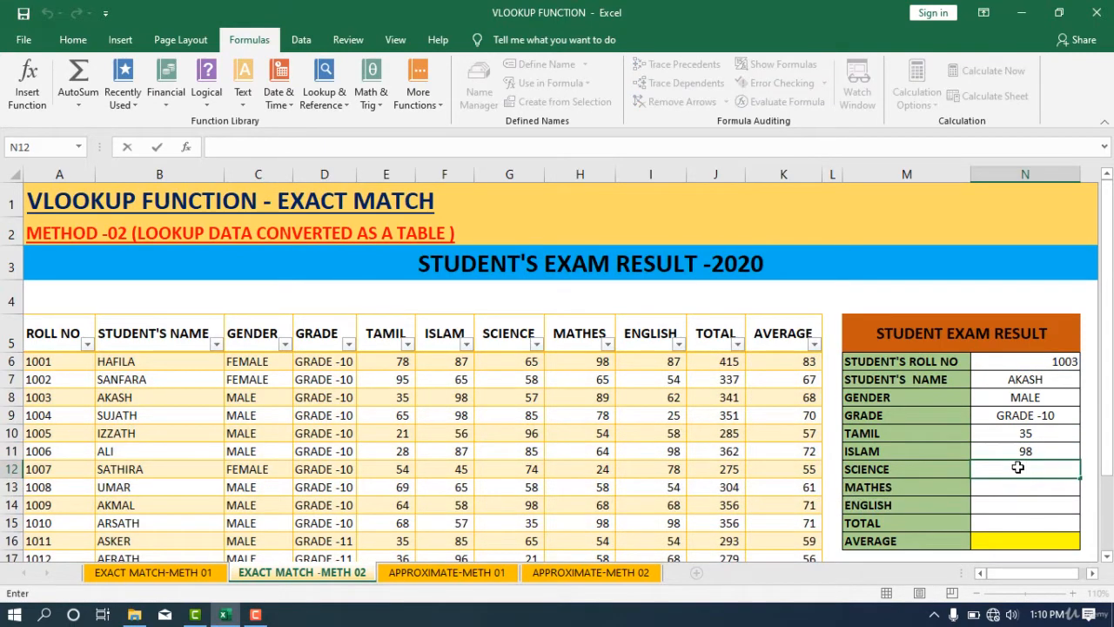
# Step: Enter =VLOOKUP(N6,STUDENT_RESULT,7,FALSE) in the science cell N12 by reusing the copied formula with column index 7
pyautogui.write('=VLOOKUP(N6,STUDENT_RESULT,2,FALSE)')
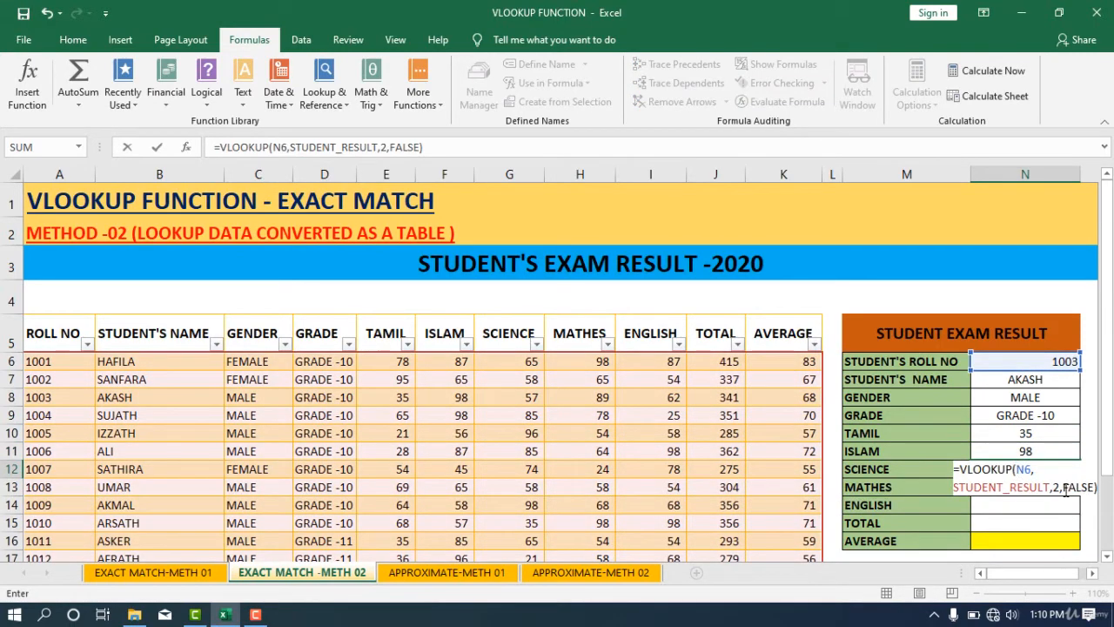
pyautogui.click(1061, 487)
pyautogui.press('BackSpace')
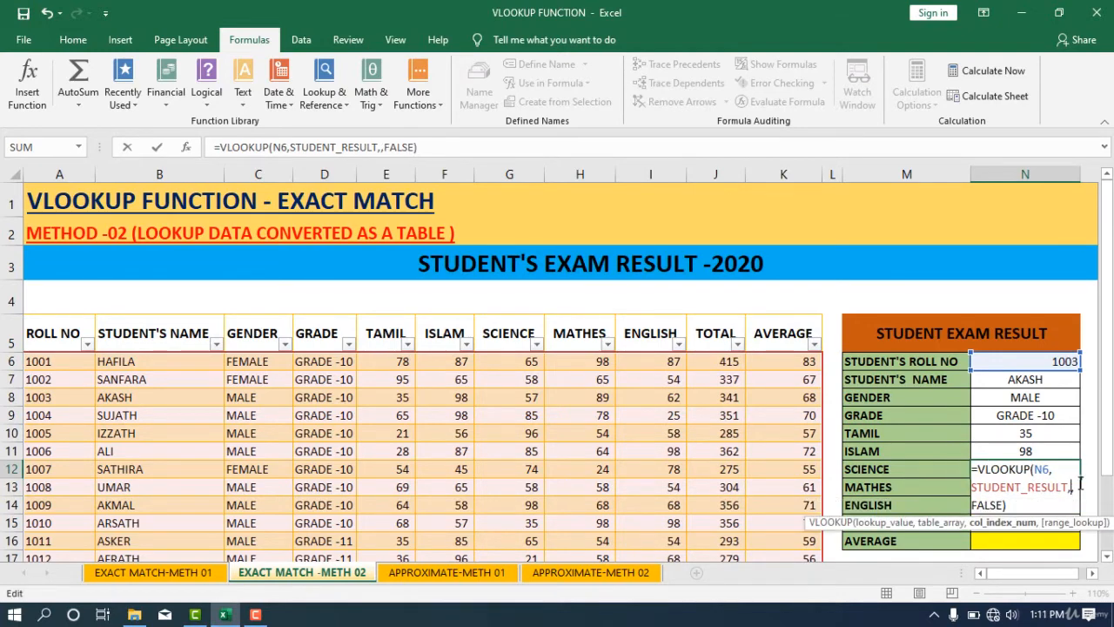
pyautogui.write('7')
pyautogui.press('Return')
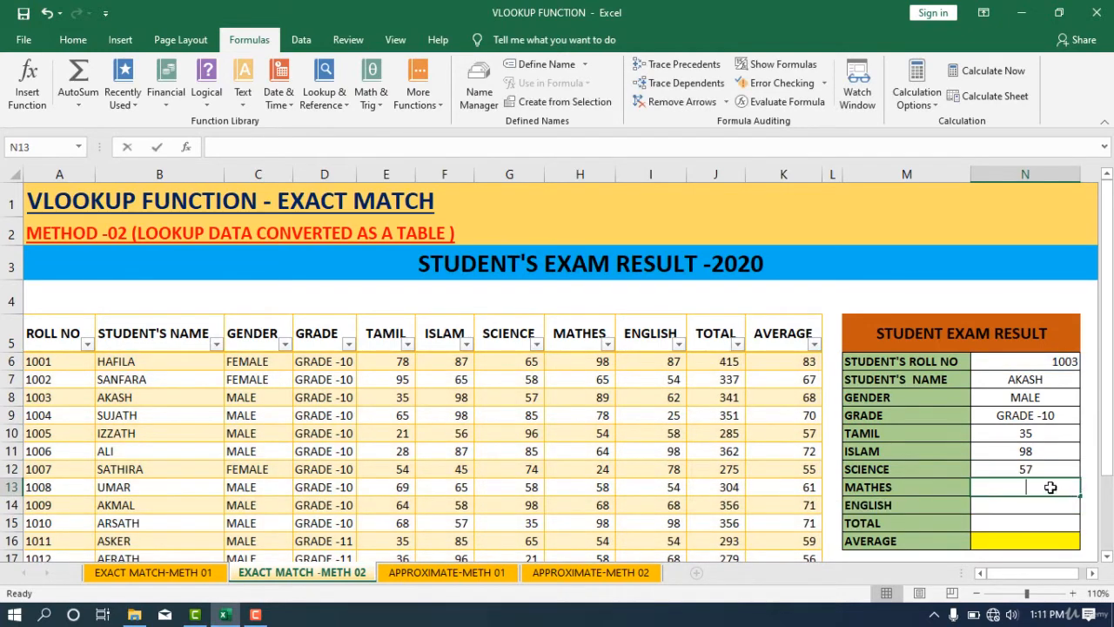
# Step: Fill the Mathes cell N13 with the copied VLOOKUP formula, changing its column index to 8
pyautogui.write('=VLOOKUP(N6,STUDENT_RESULT,2,FALSE)')
pyautogui.click(1056, 505)
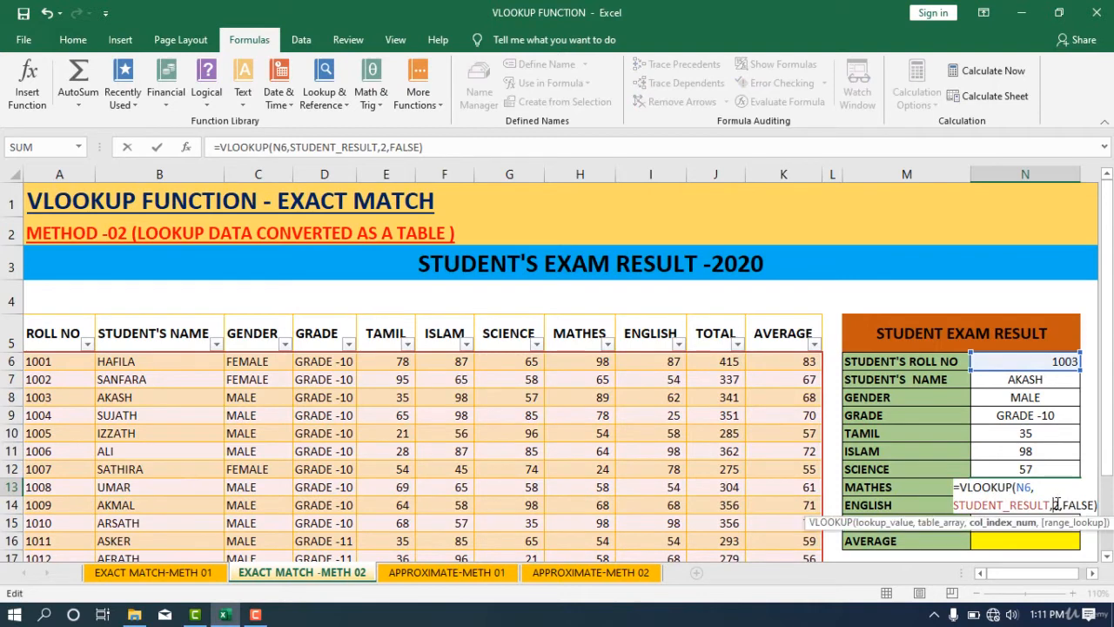
pyautogui.press('BackSpace')
pyautogui.write('8')
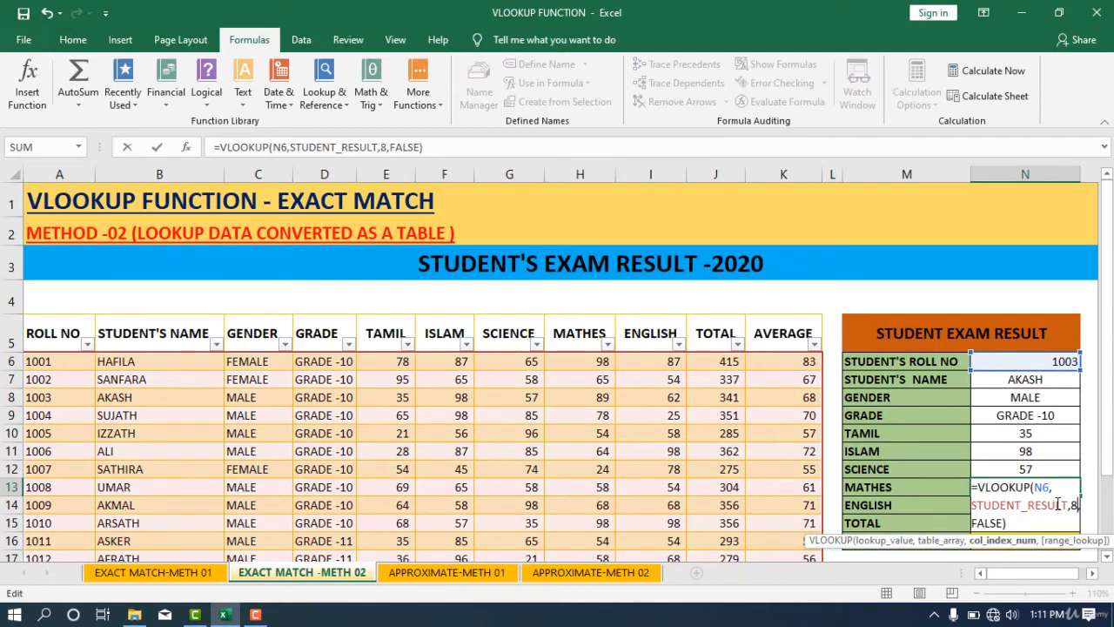
pyautogui.press('Return')
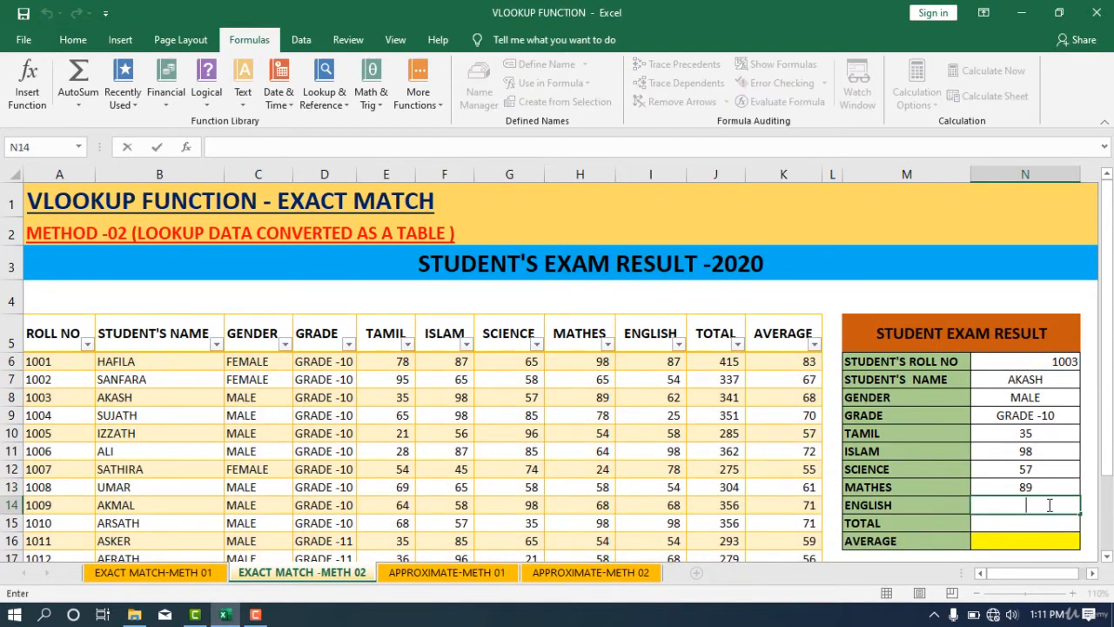
# Step: Fill the English cell N14 with the copied VLOOKUP formula, changing its column index to 9
pyautogui.write('=VLOOKUP(N6,STUDENT_RESULT,2,FALSE)')
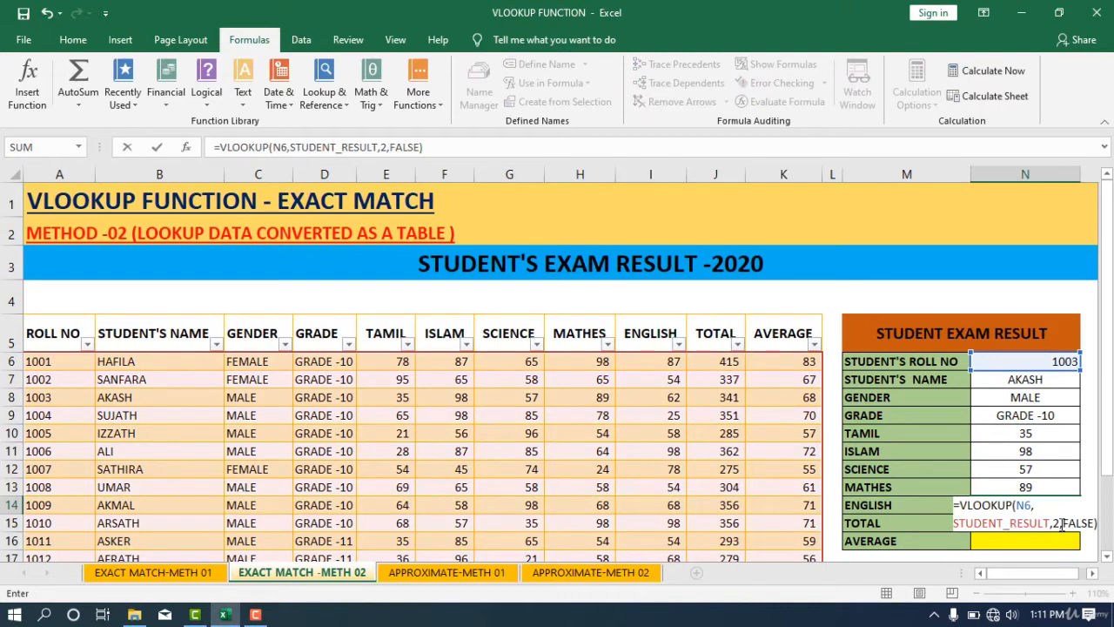
pyautogui.click(1062, 523)
pyautogui.press('BackSpace')
pyautogui.write('9')
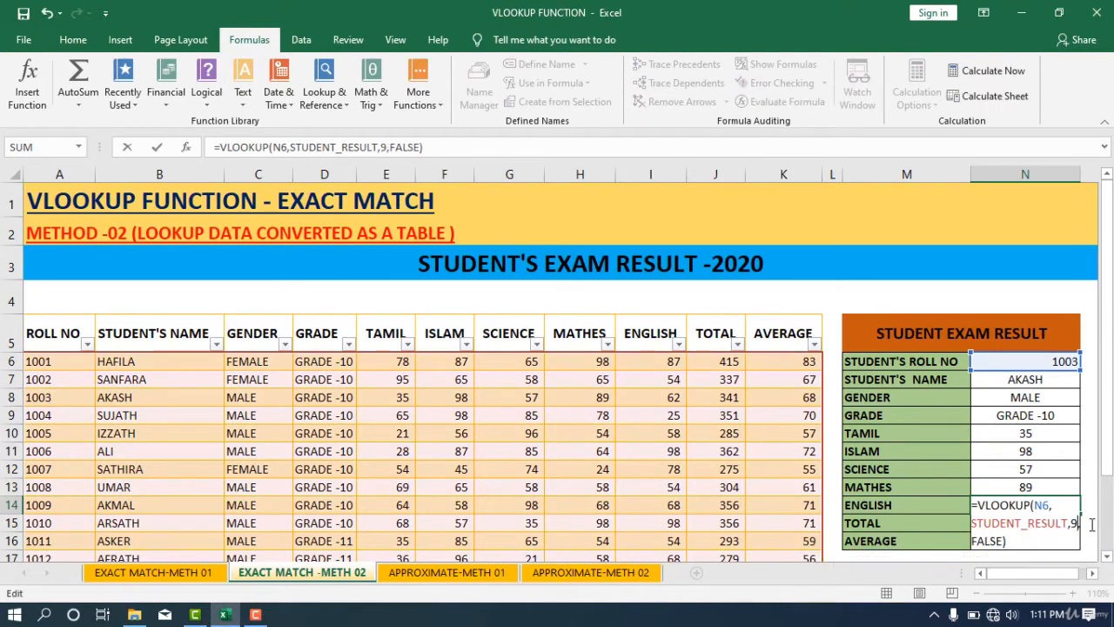
pyautogui.press('Return')
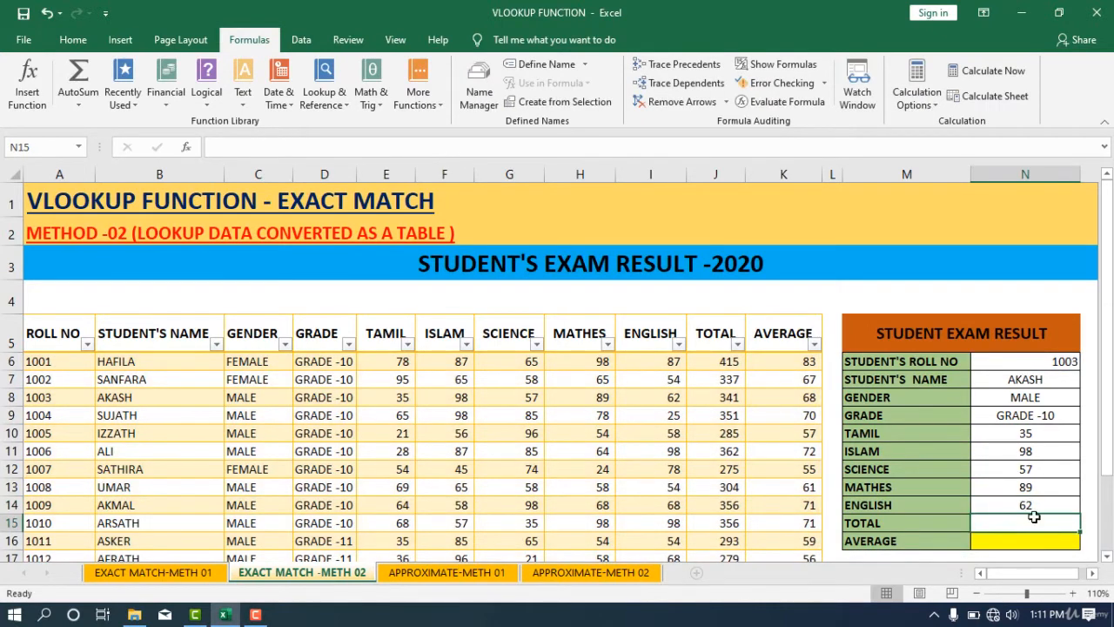
# Step: Fill the total cell N15 with the copied VLOOKUP formula, changing its column index to 10
pyautogui.write('=VLOOKUP(N6,STUDENT_RESULT,2,FALSE)')
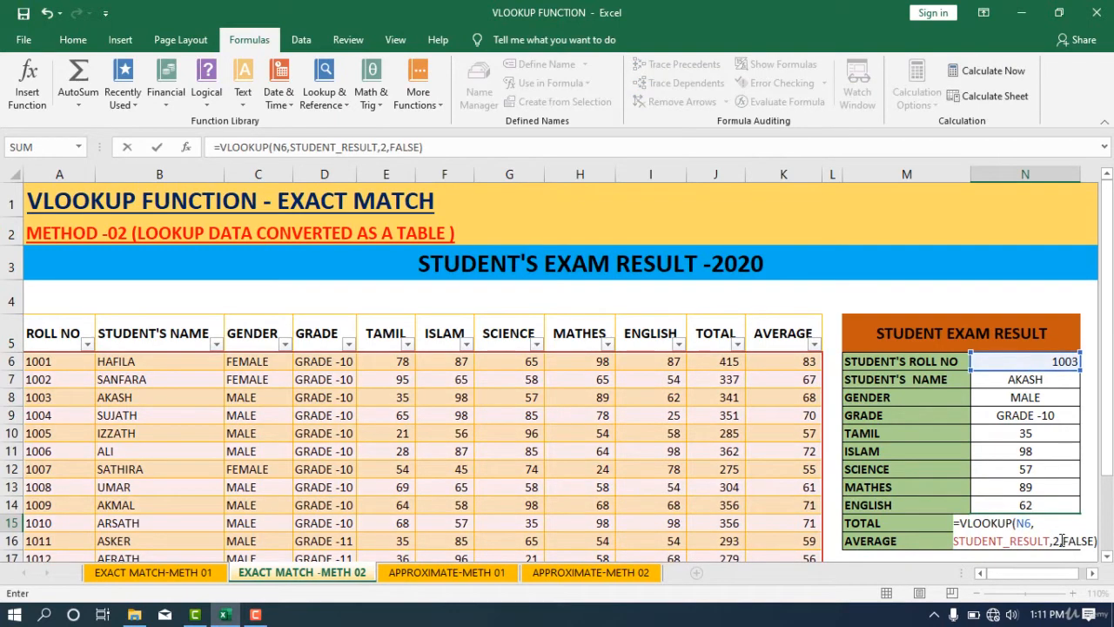
pyautogui.click(1060, 541)
pyautogui.press('BackSpace')
pyautogui.write('10')
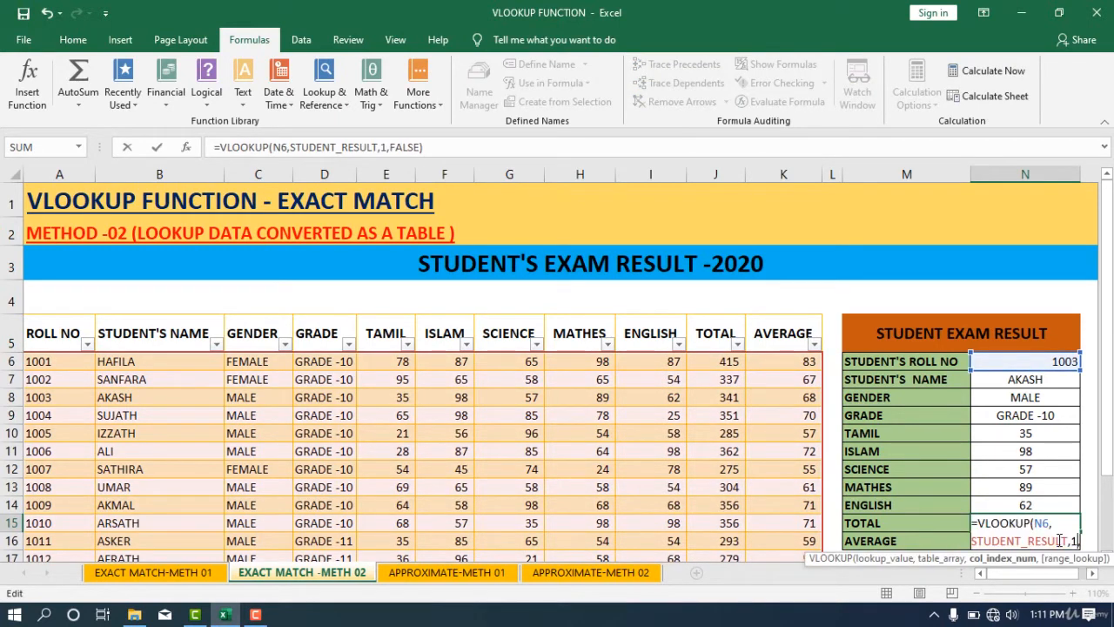
pyautogui.press('Return')
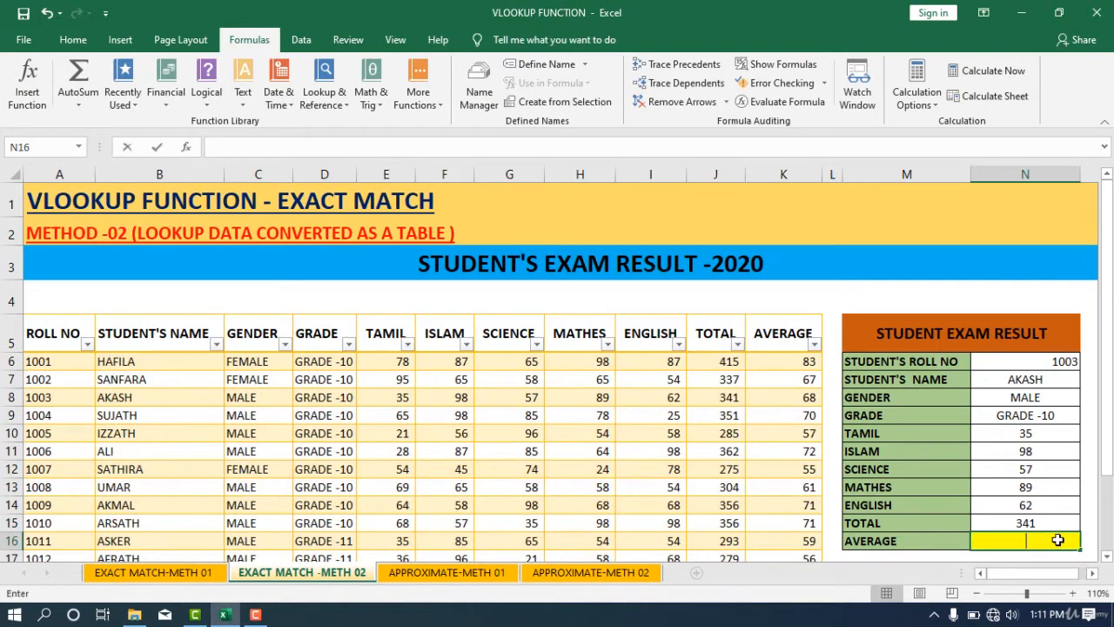
# Step: Fill the average cell N16 with the copied VLOOKUP formula, changing its column index to 11
pyautogui.write('=VLOOKUP(N6,STUDENT_RESULT,2,FALSE)')
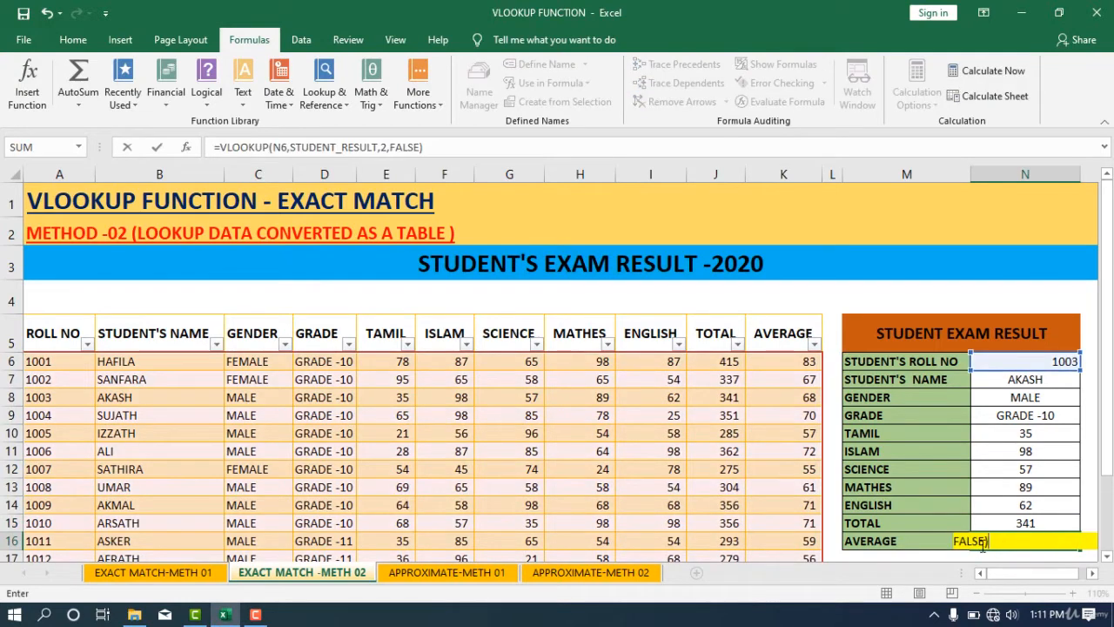
pyautogui.click(982, 542)
pyautogui.press('Left')
pyautogui.press('Left')
pyautogui.press('Left')
pyautogui.press('Left')
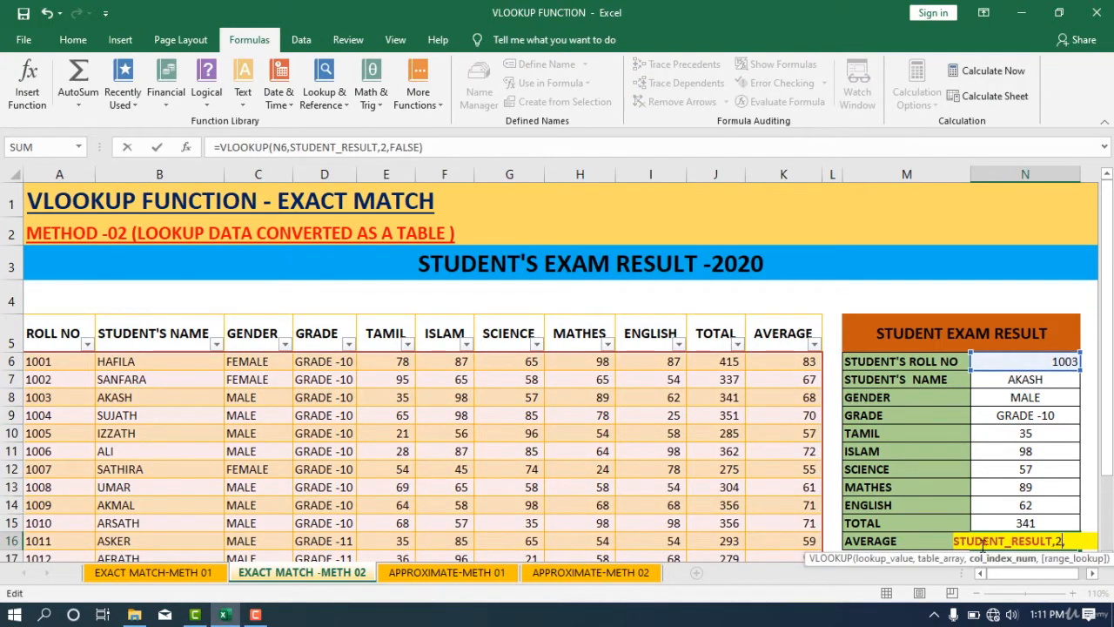
pyautogui.press('BackSpace')
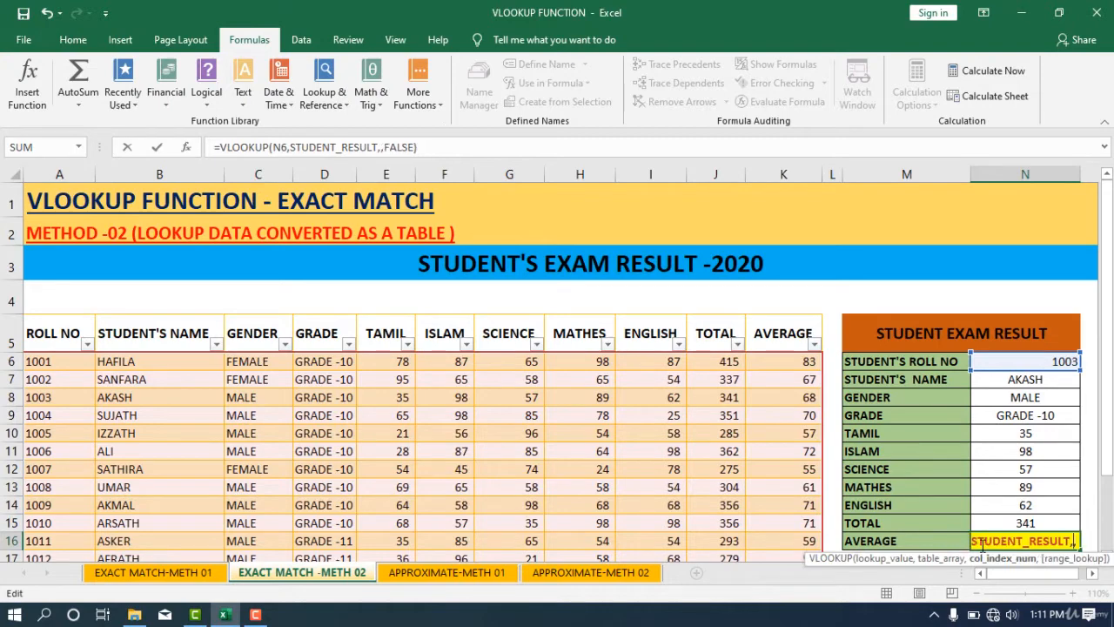
pyautogui.write('11')
pyautogui.press('Return')
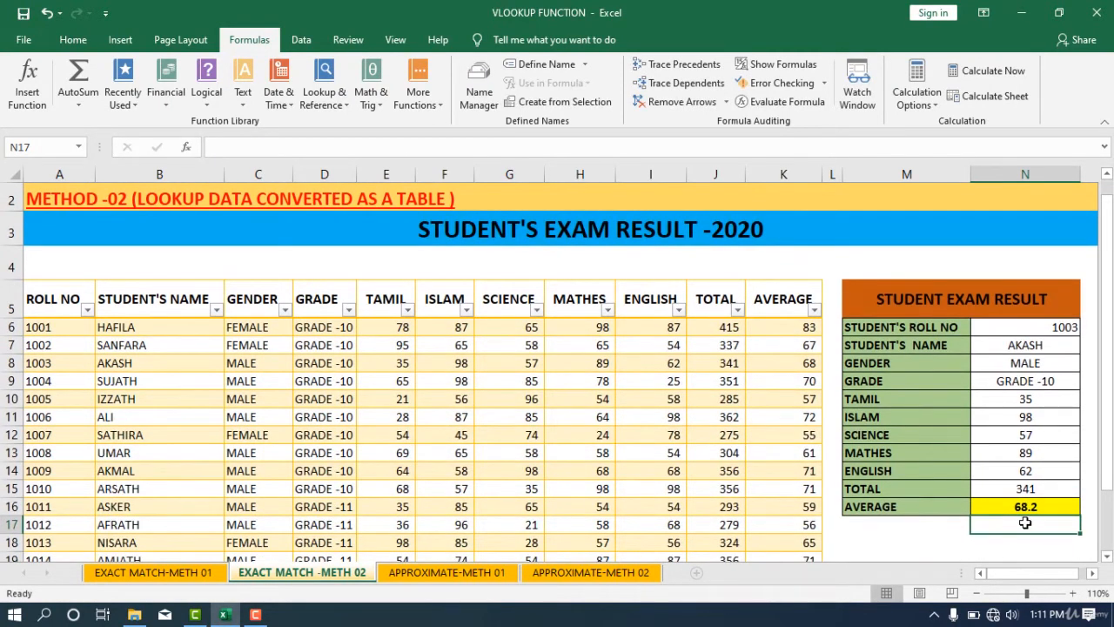
# Step: Test the completed result form by choosing roll number 1005 from the dropdown list in N6
pyautogui.scroll(-2, 1007, 489)
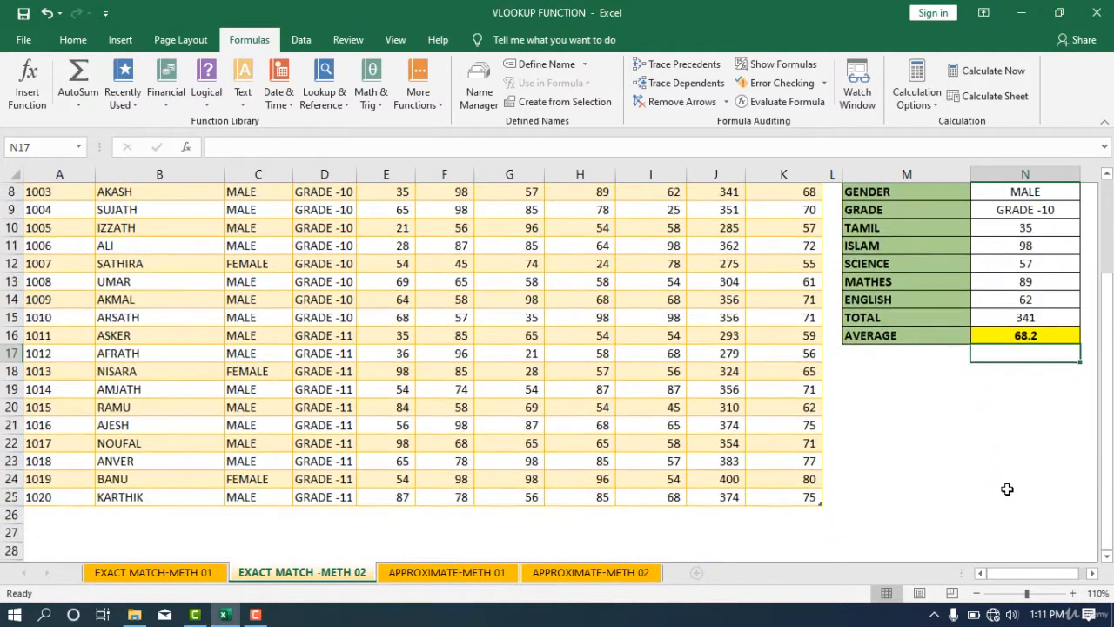
pyautogui.scroll(1, 1007, 490)
pyautogui.scroll(2, 1008, 489)
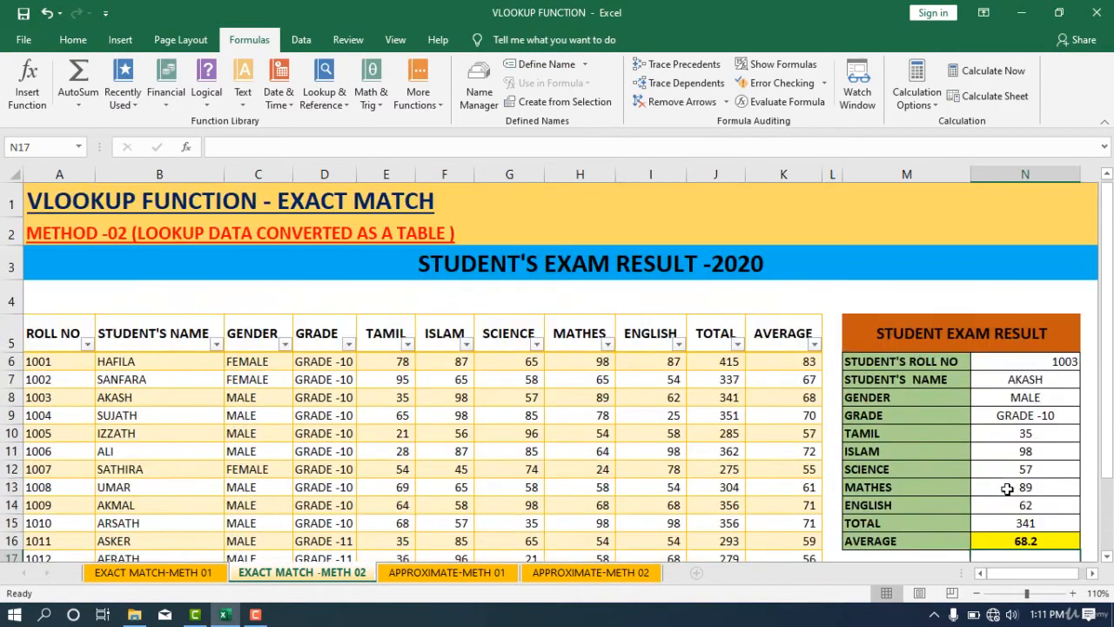
pyautogui.click(1057, 360)
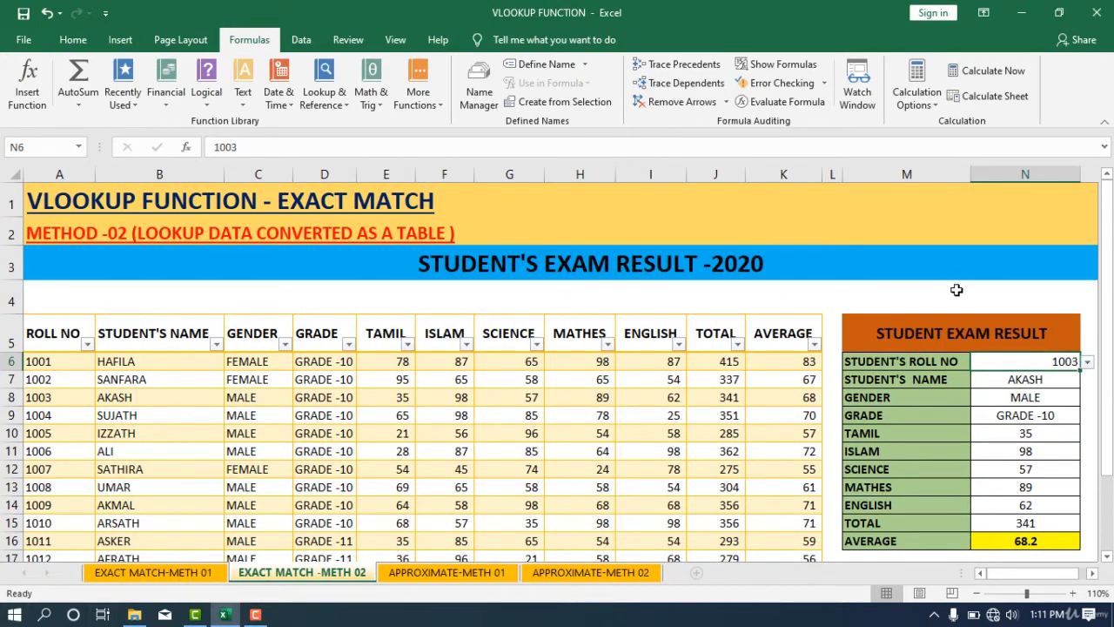
pyautogui.click(1093, 361)
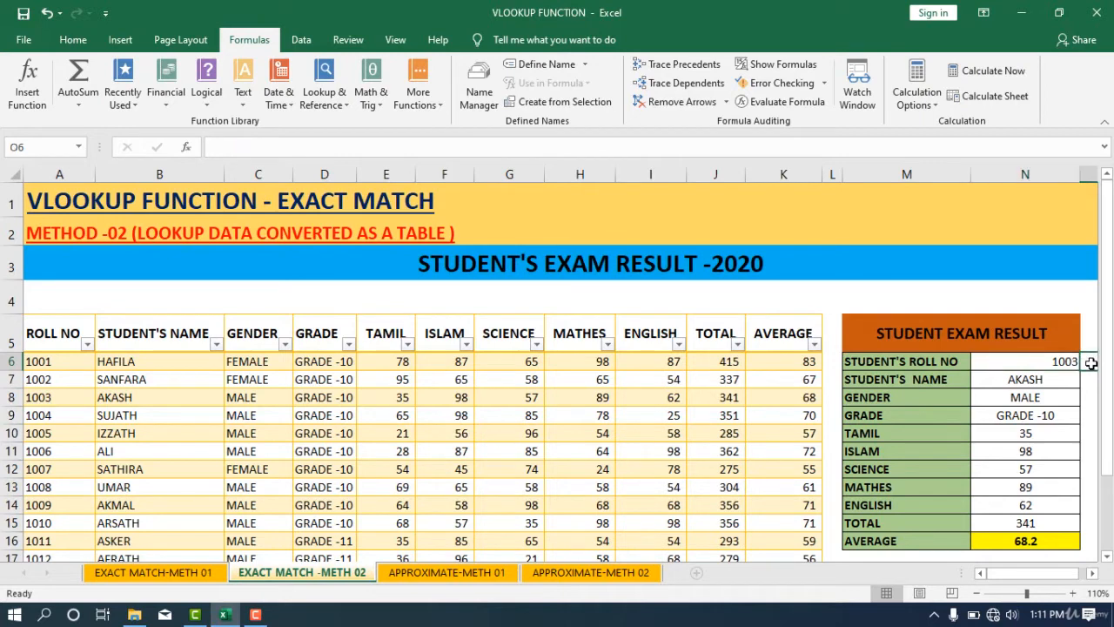
pyautogui.click(1073, 361)
pyautogui.click(1088, 361)
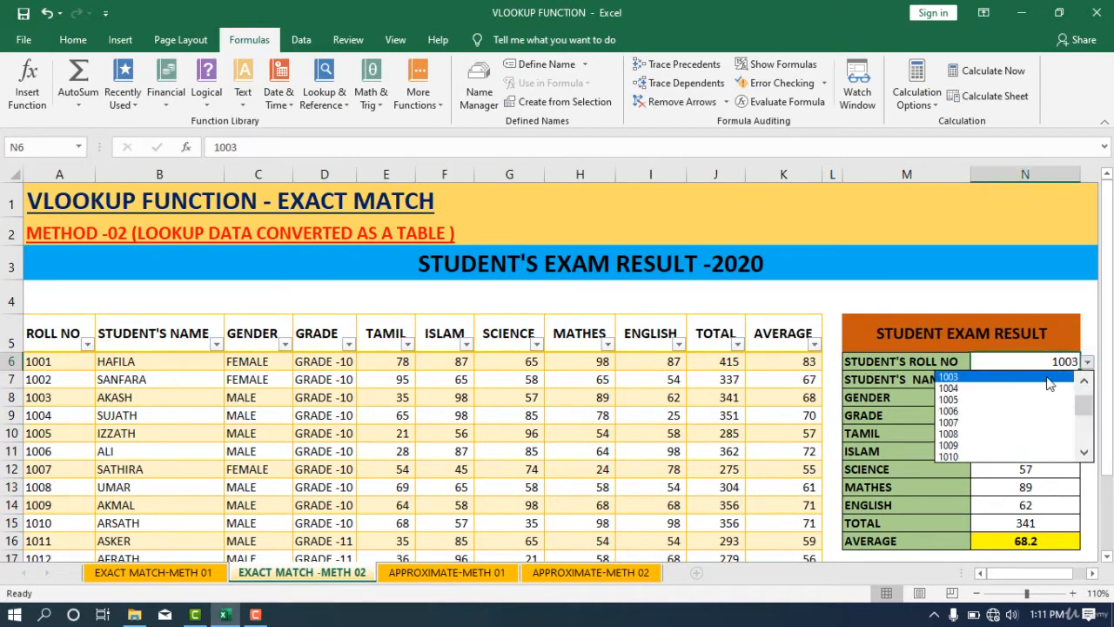
pyautogui.click(982, 399)
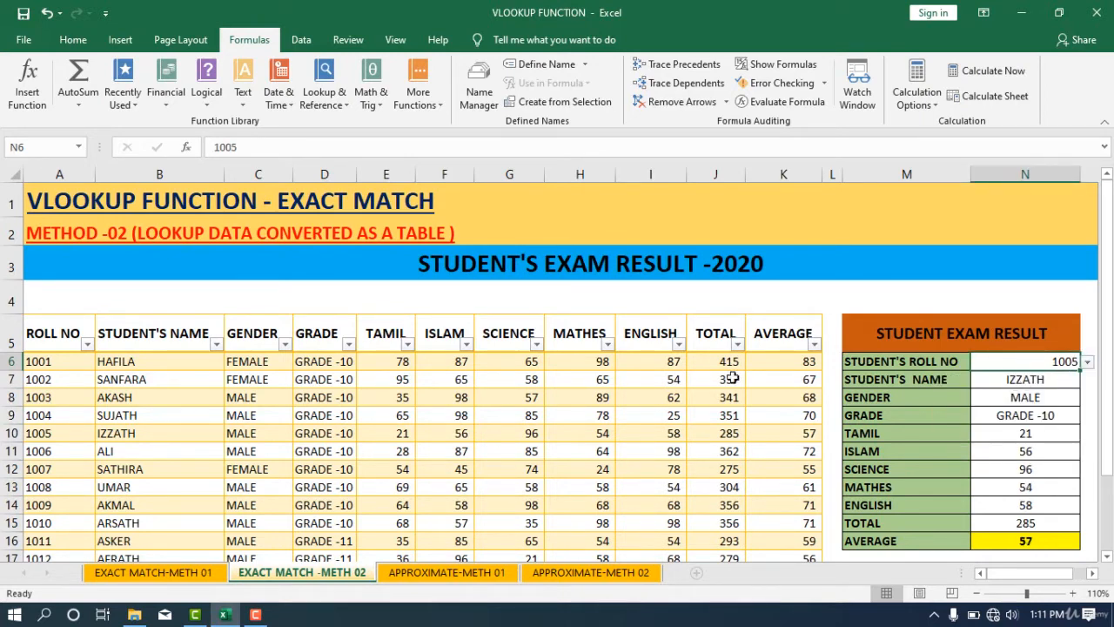
# Step: Compare roll number 1005's table row, from student's name across to average, with the values in the result form
pyautogui.click(130, 433)
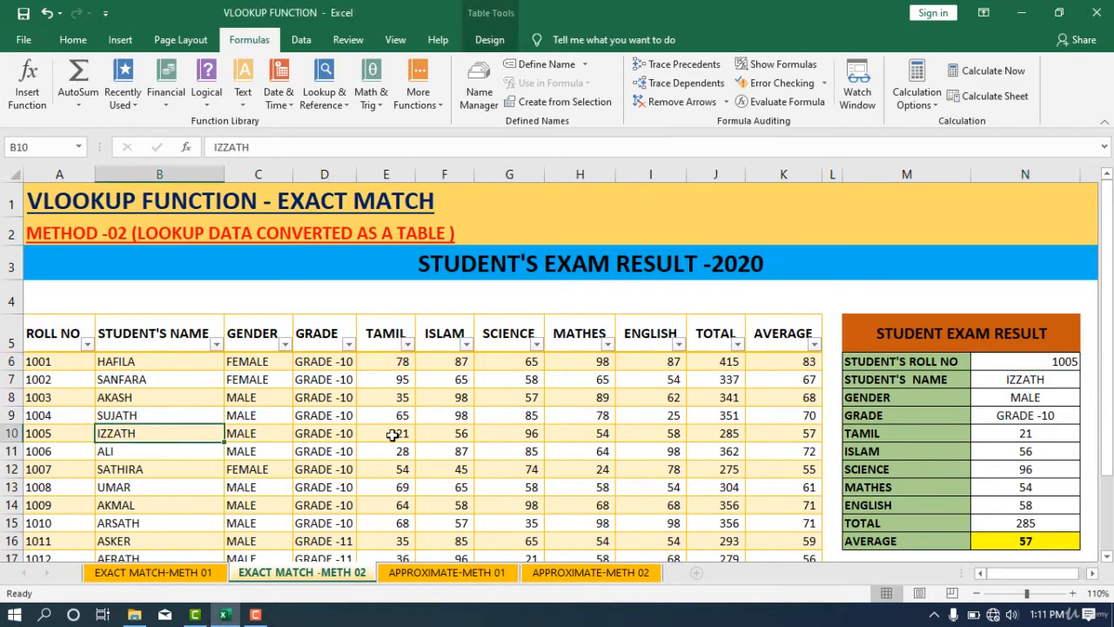
pyautogui.press('Right')
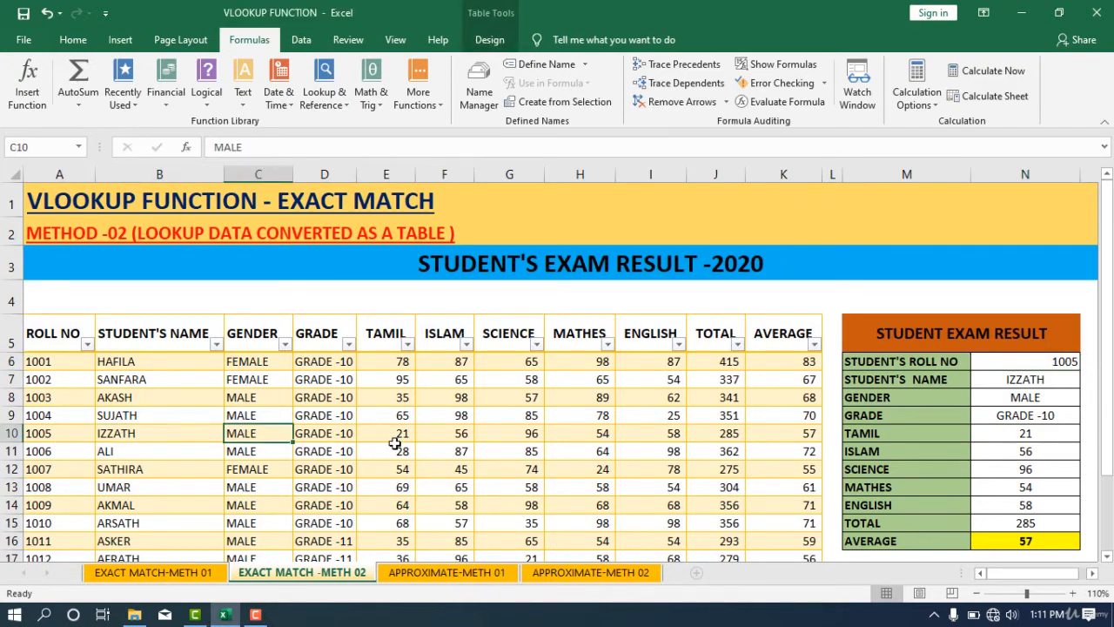
pyautogui.click(1012, 392)
pyautogui.click(250, 432)
pyautogui.press('Right')
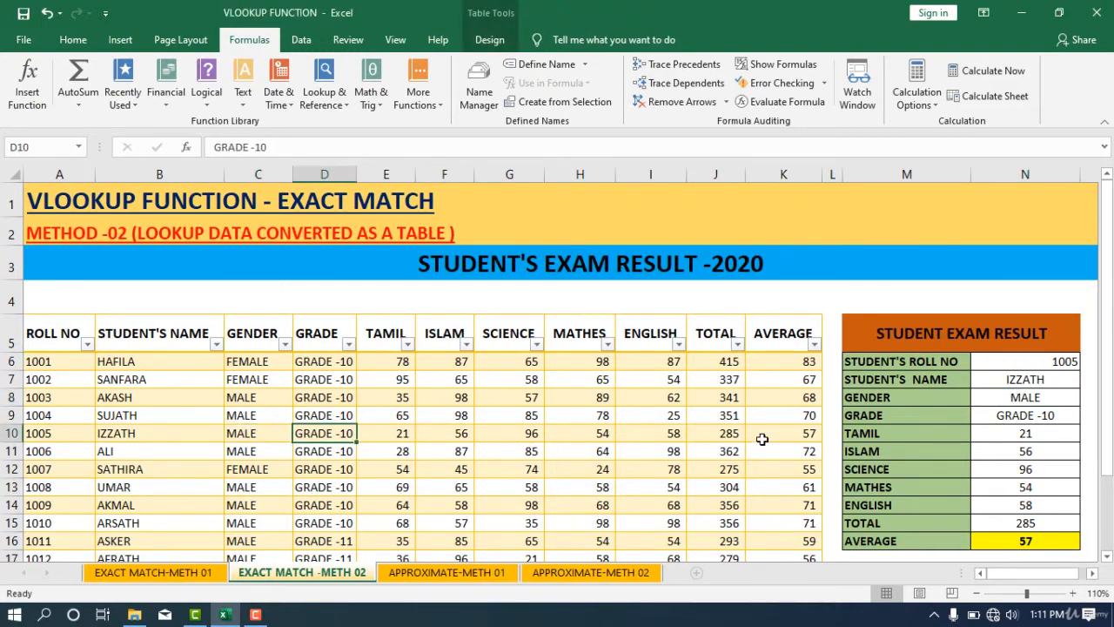
pyautogui.press('Right')
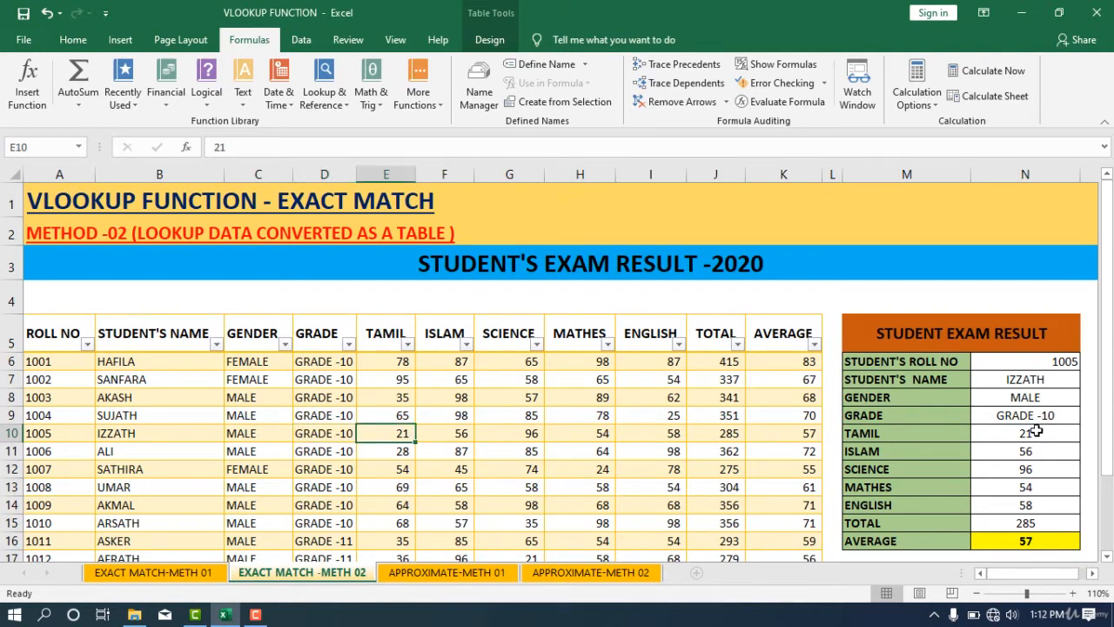
pyautogui.press('Right')
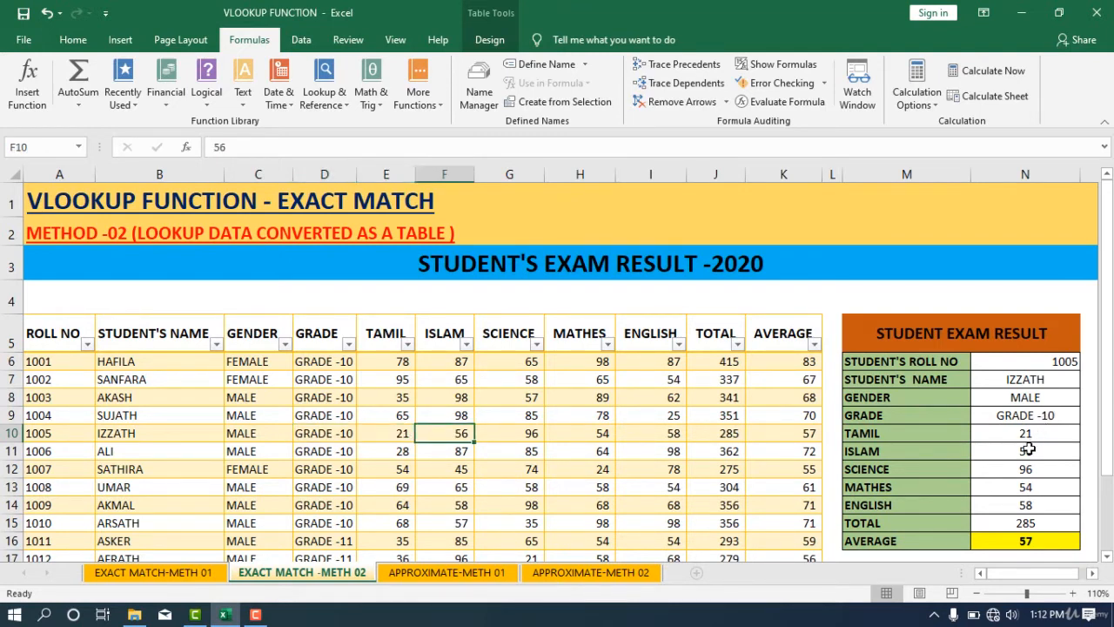
pyautogui.press('Right')
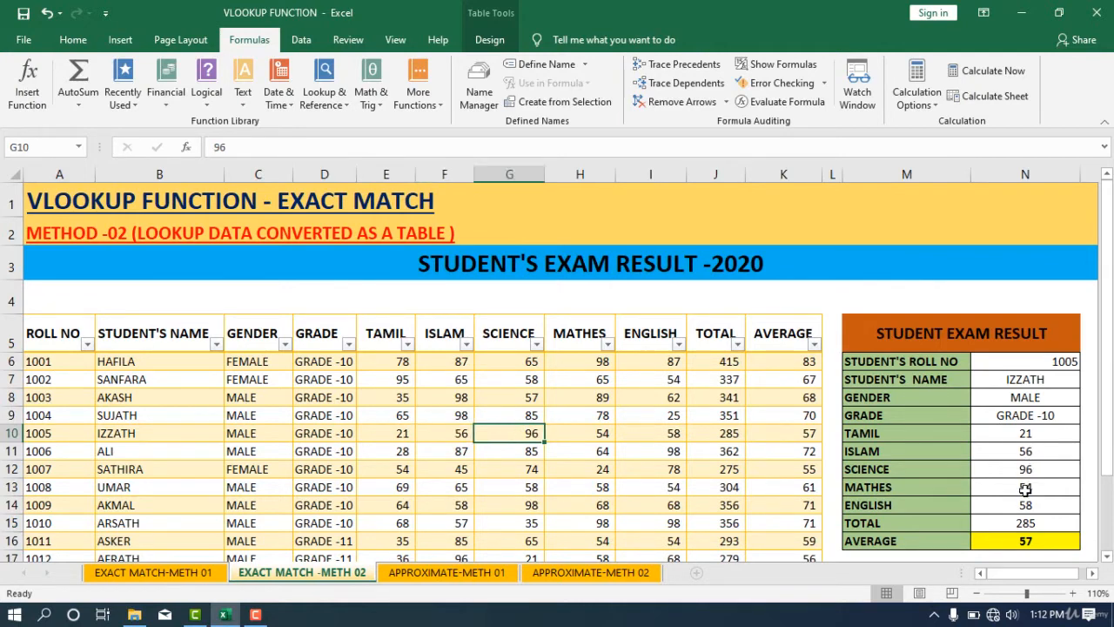
pyautogui.press('Right')
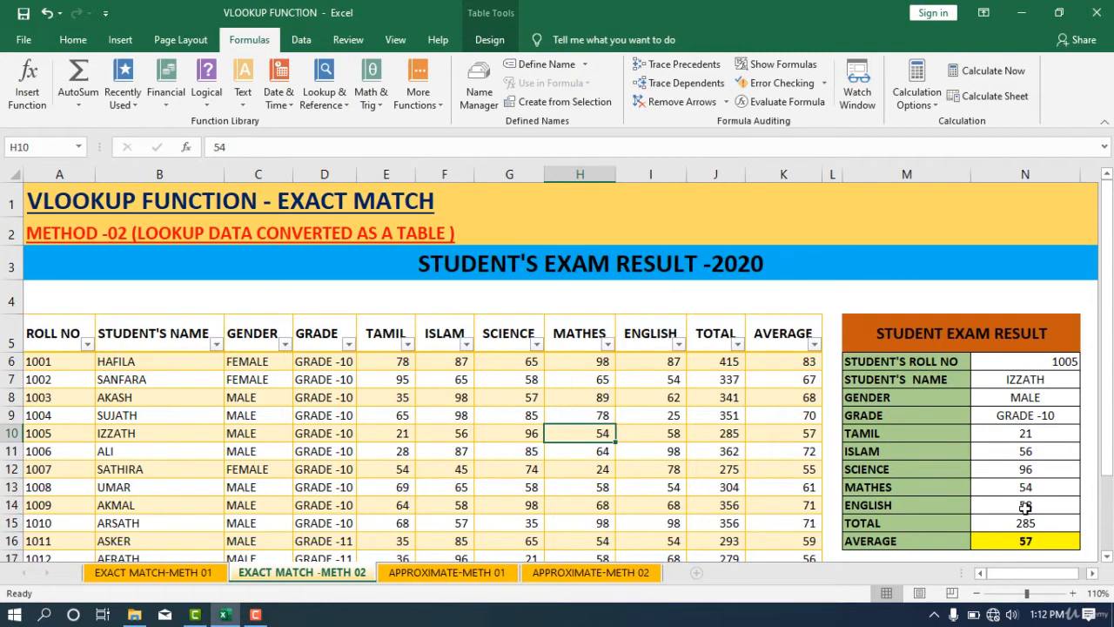
pyautogui.press('Right')
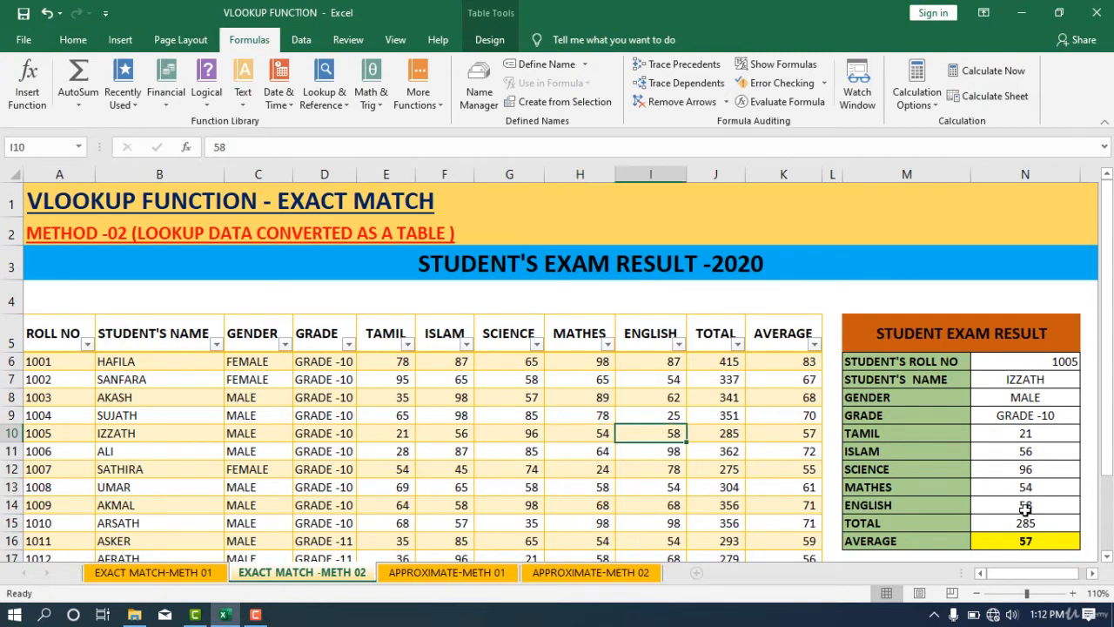
pyautogui.press('Right')
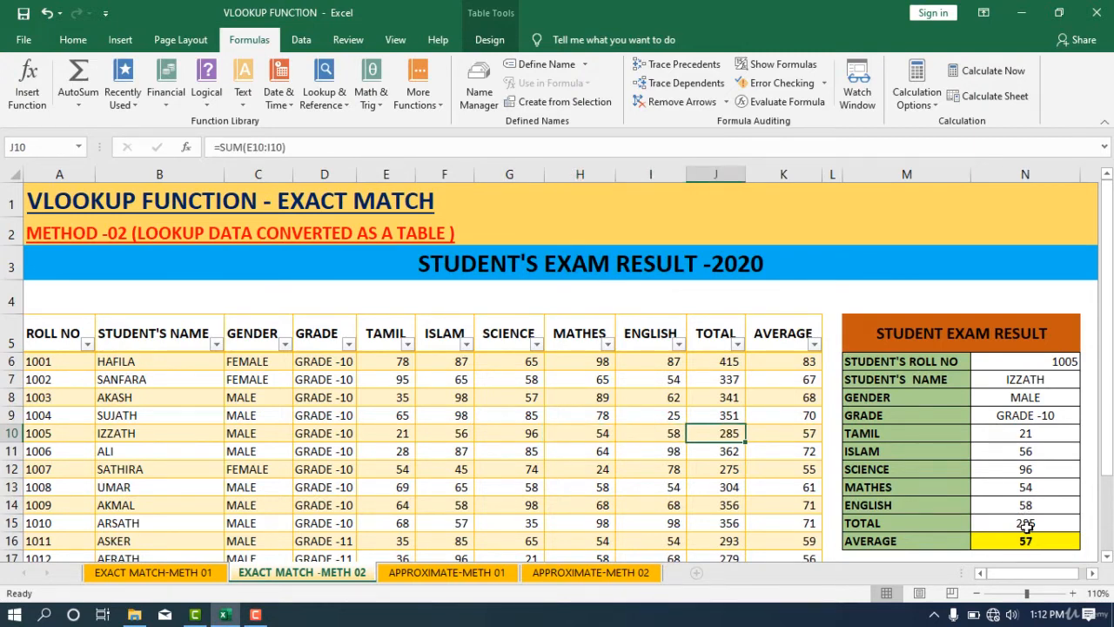
pyautogui.press('Right')
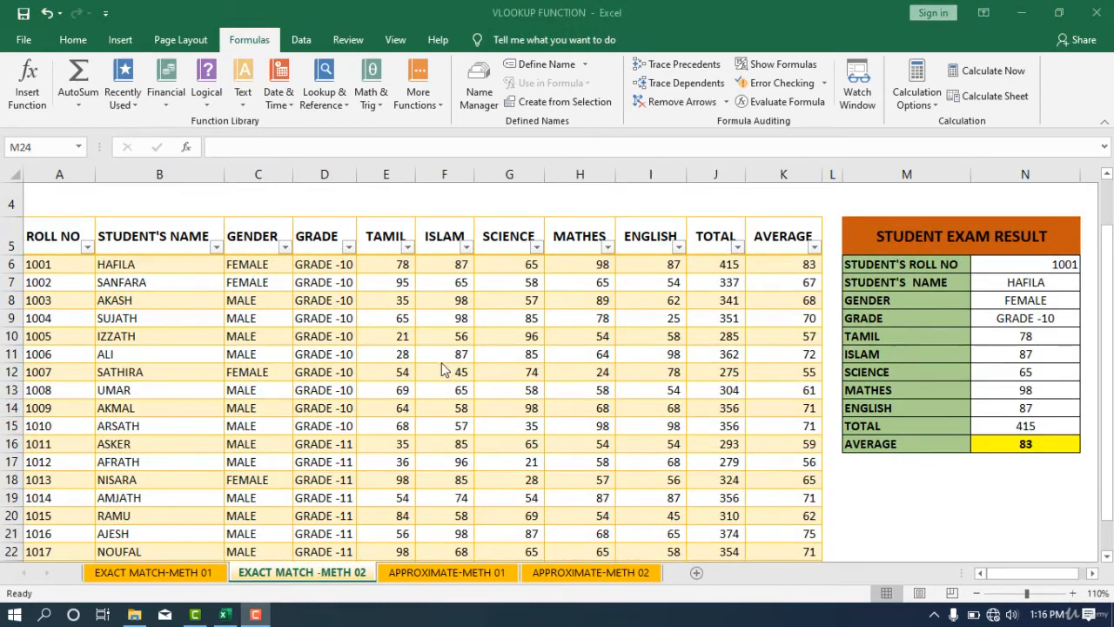
# Step: Test the form's link to the table by setting roll number 1001's English mark in I6 to 88
pyautogui.scroll(1, 444, 372)
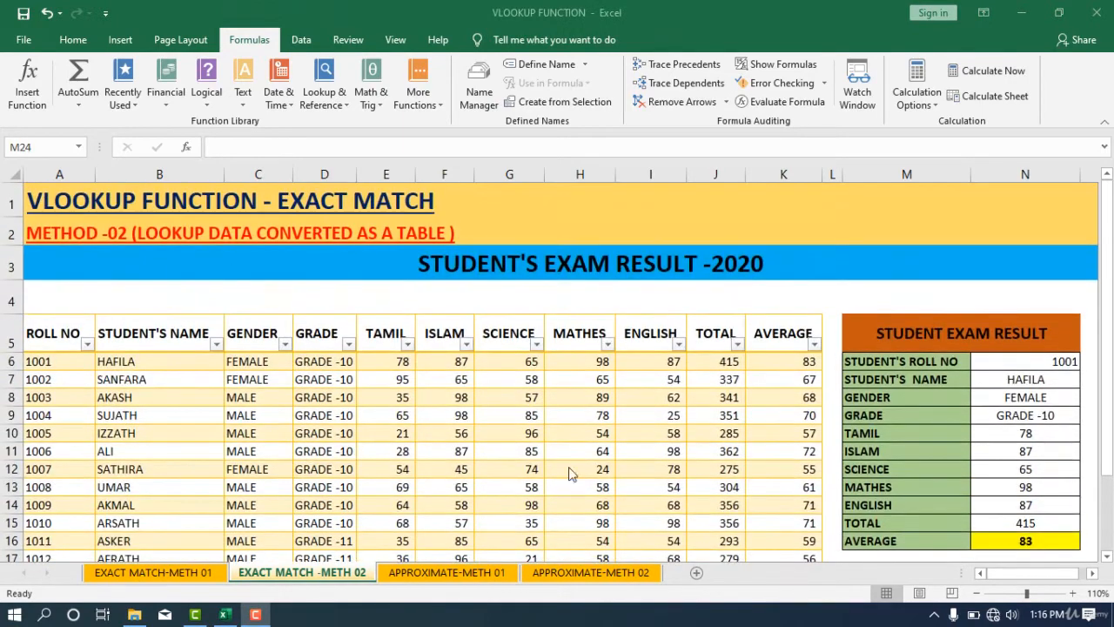
pyautogui.scroll(-1, 462, 371)
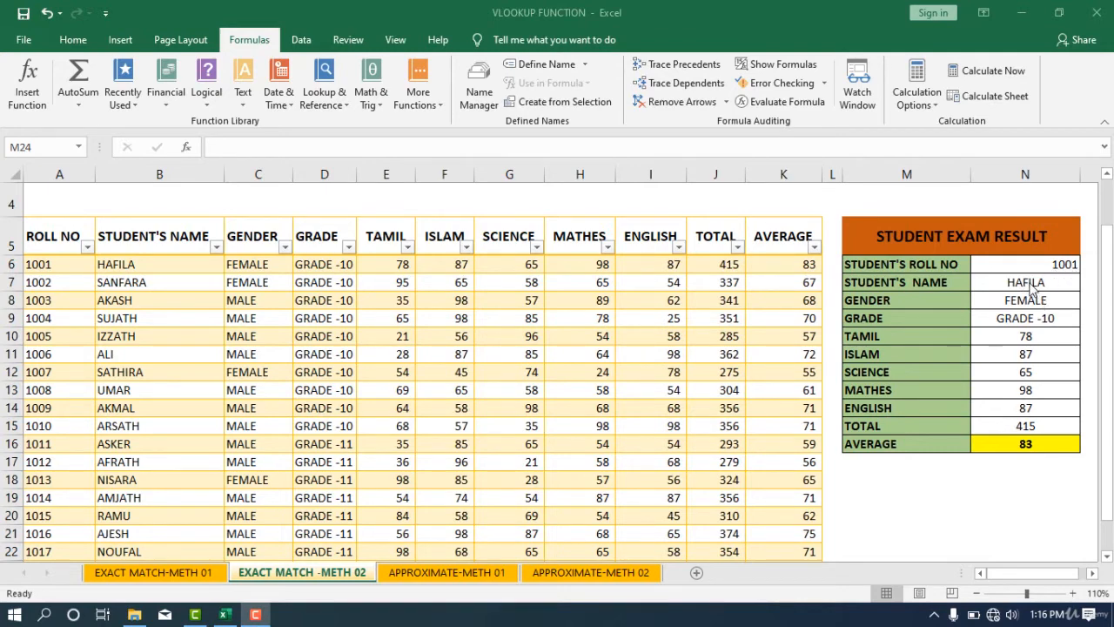
pyautogui.scroll(1, 512, 292)
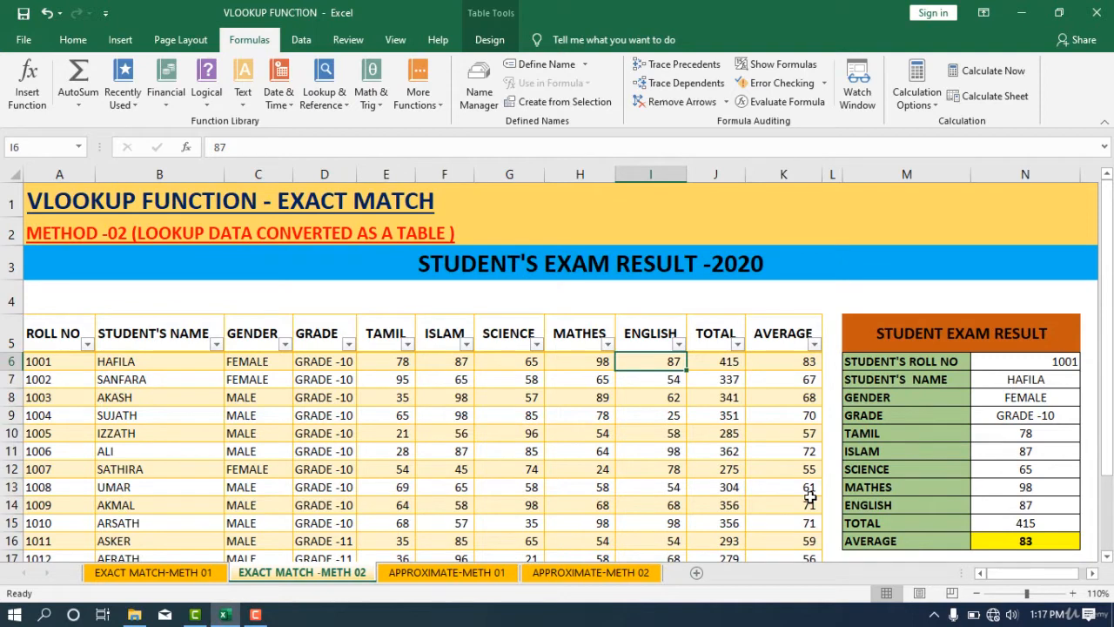
pyautogui.write('88')
pyautogui.press('Return')
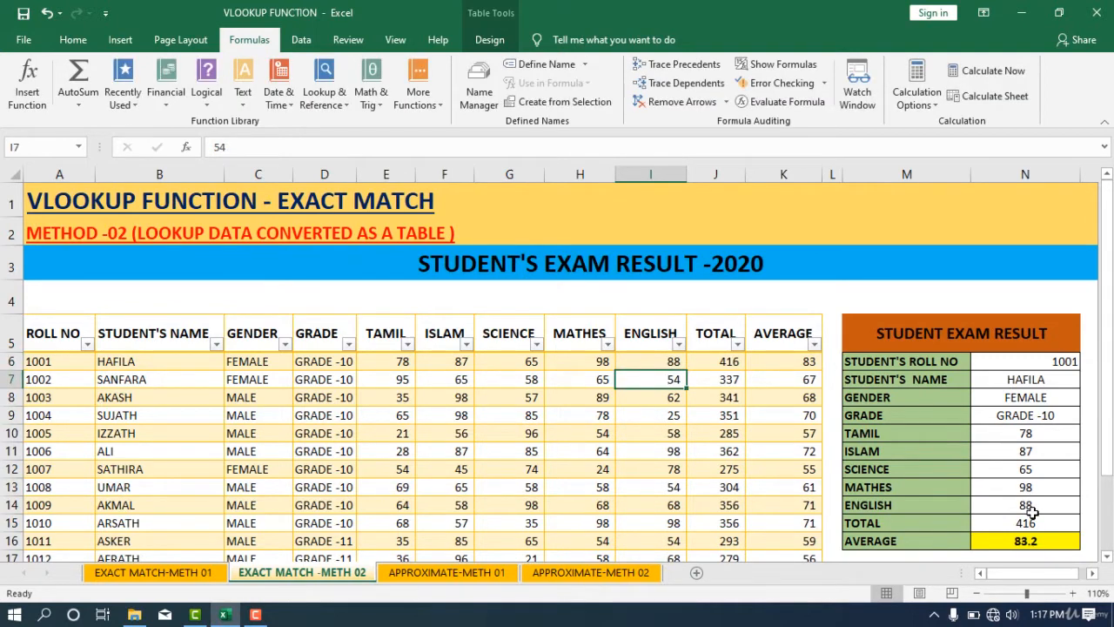
# Step: Set roll number 1001's English mark in I6 back to 87
pyautogui.click(642, 359)
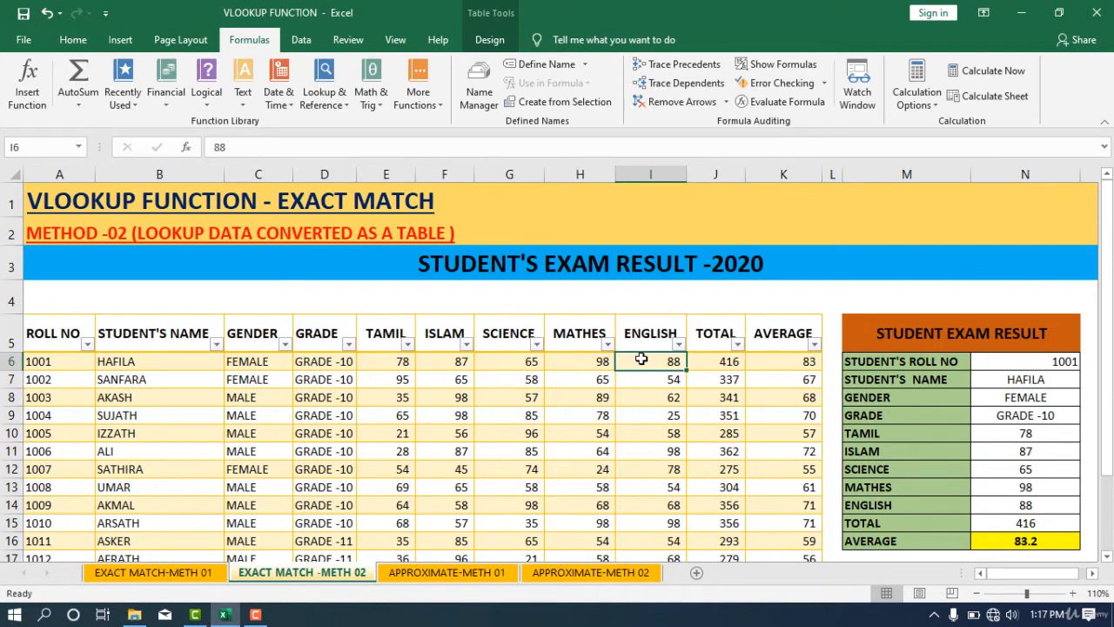
pyautogui.write('87')
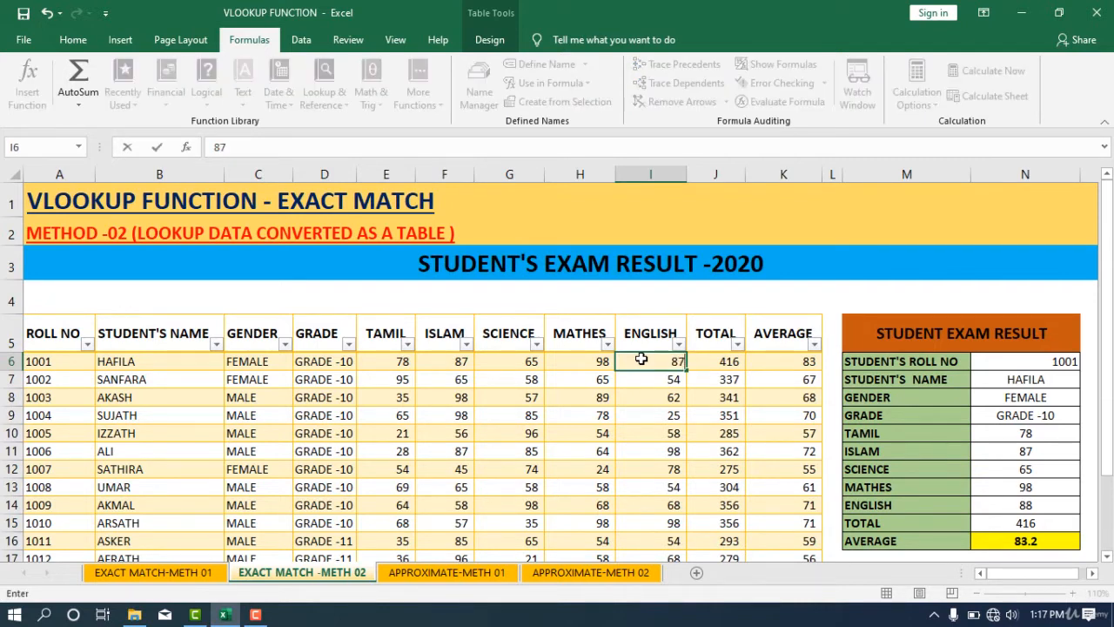
pyautogui.press('Return')
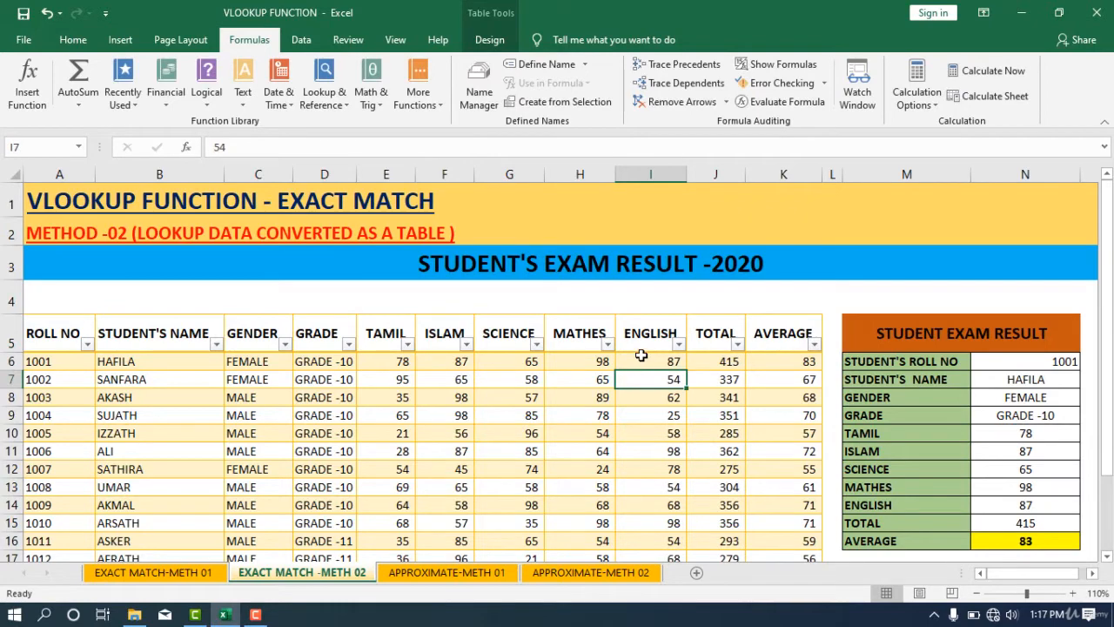
# Step: Extend the student table down to row 38 and enter roll number 1021 in A26
pyautogui.scroll(-3, 644, 400)
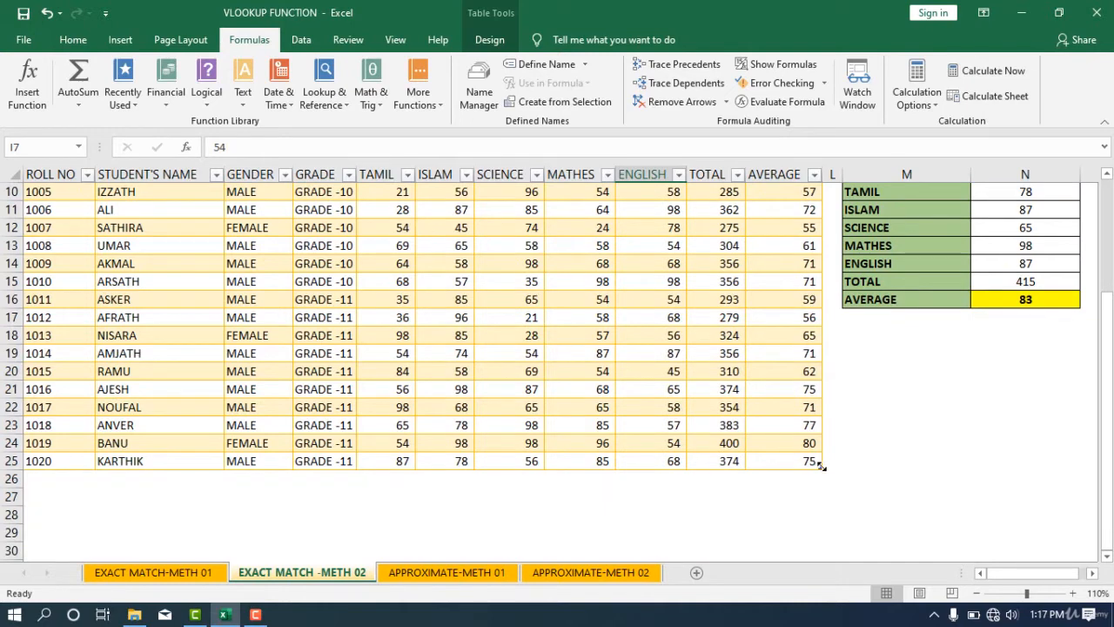
pyautogui.moveTo(822, 467); pyautogui.dragTo(823, 521)
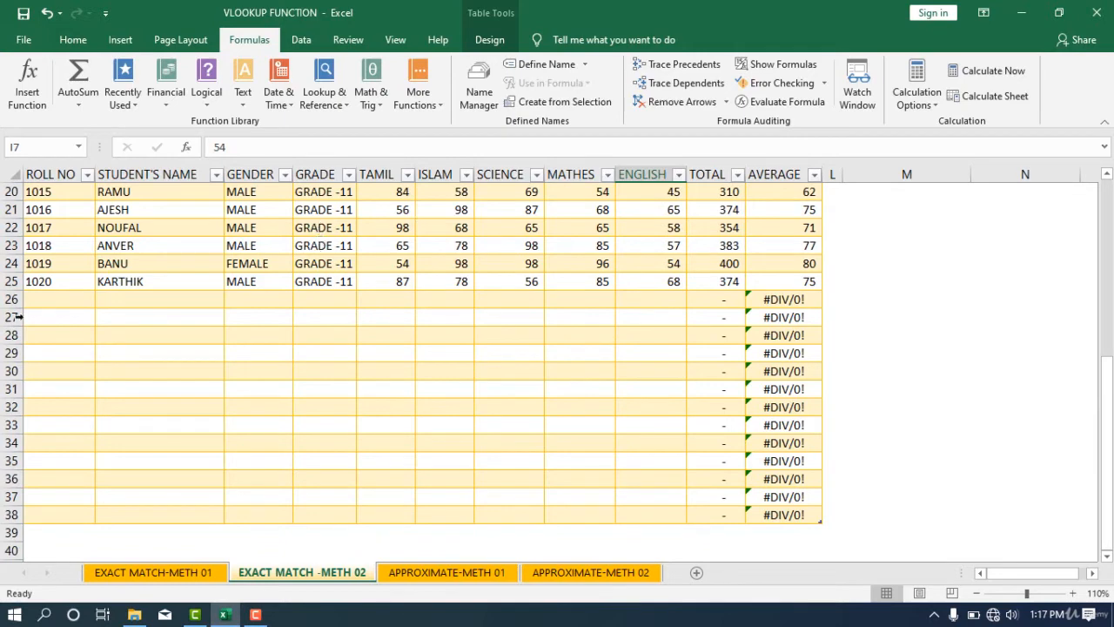
pyautogui.click(60, 302)
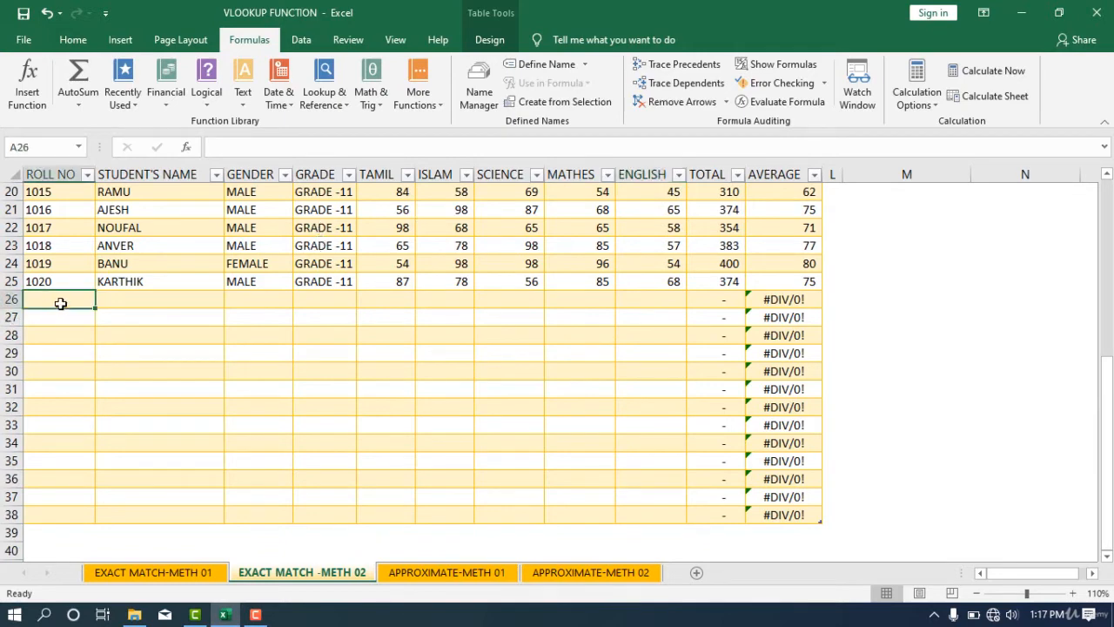
pyautogui.write('102')
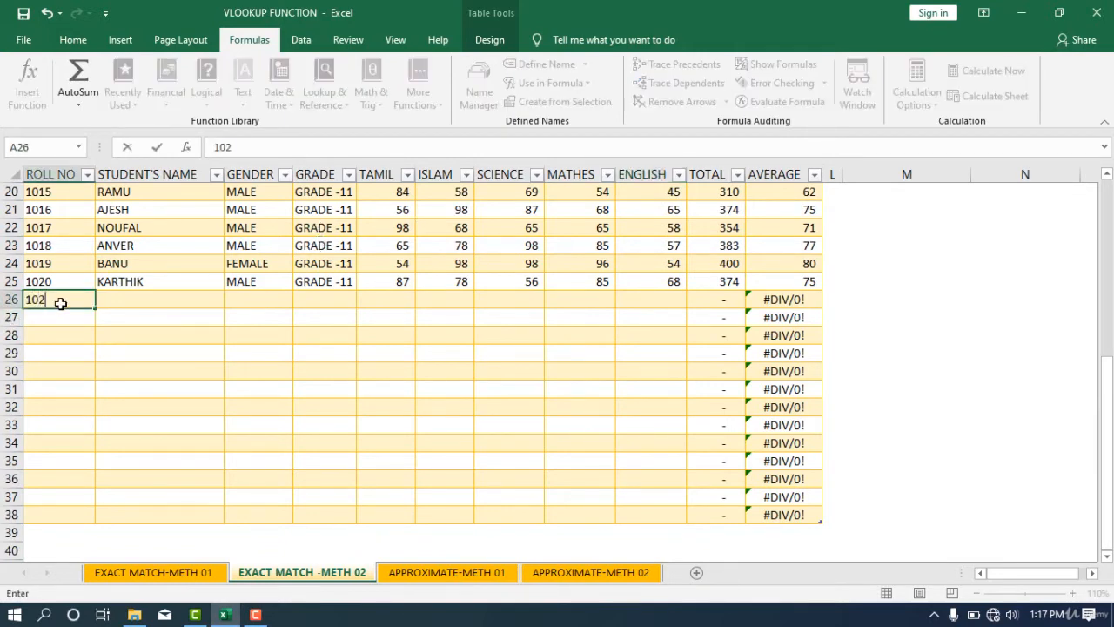
pyautogui.write('1')
pyautogui.press('Tab')
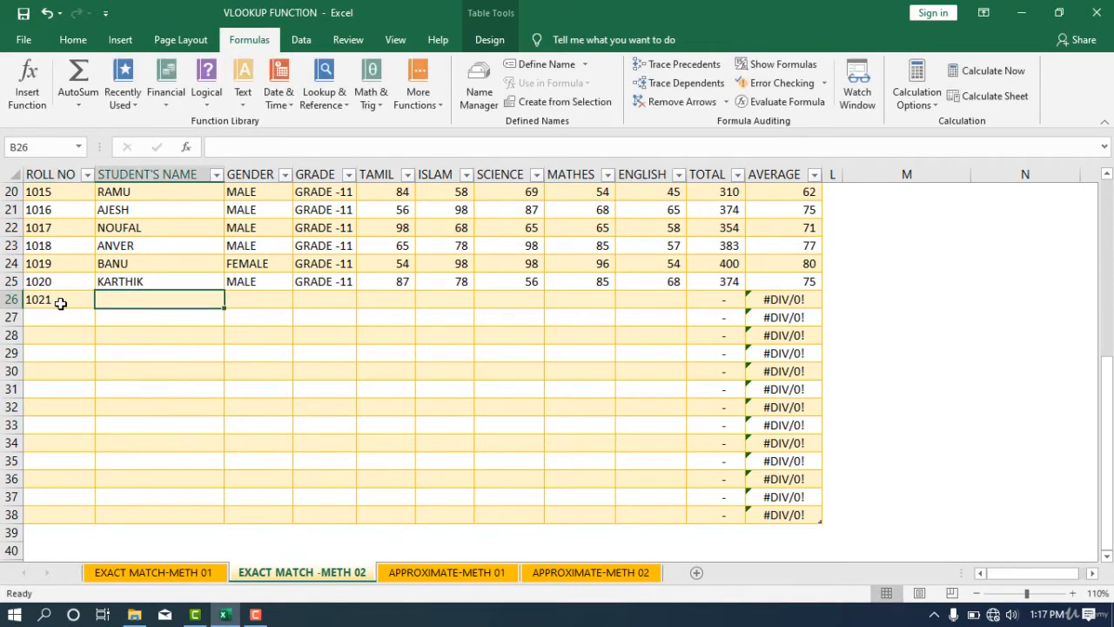
# Step: Fill in the new student's name, gender FEMALE and grade GRADE -11 in row 26
pyautogui.write('SARA')
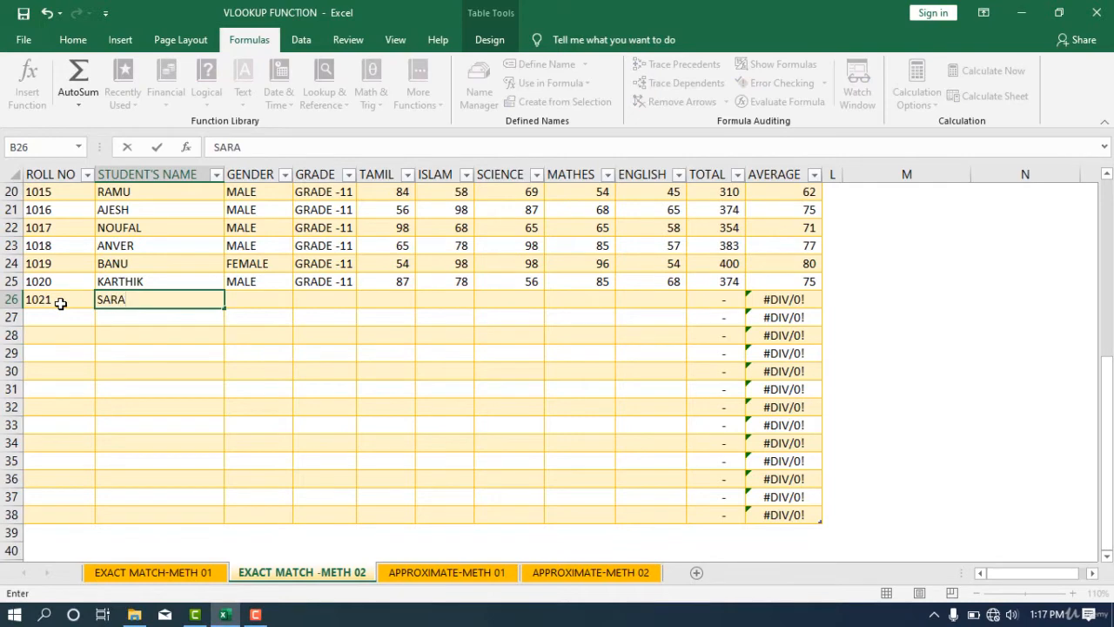
pyautogui.press('Tab')
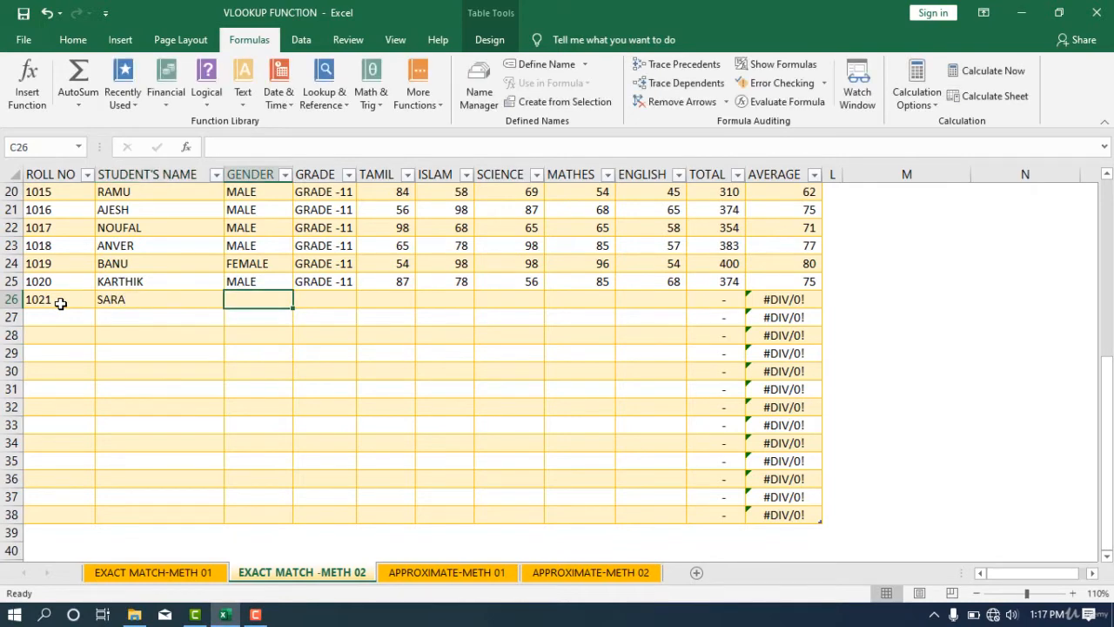
pyautogui.write('FEMALE')
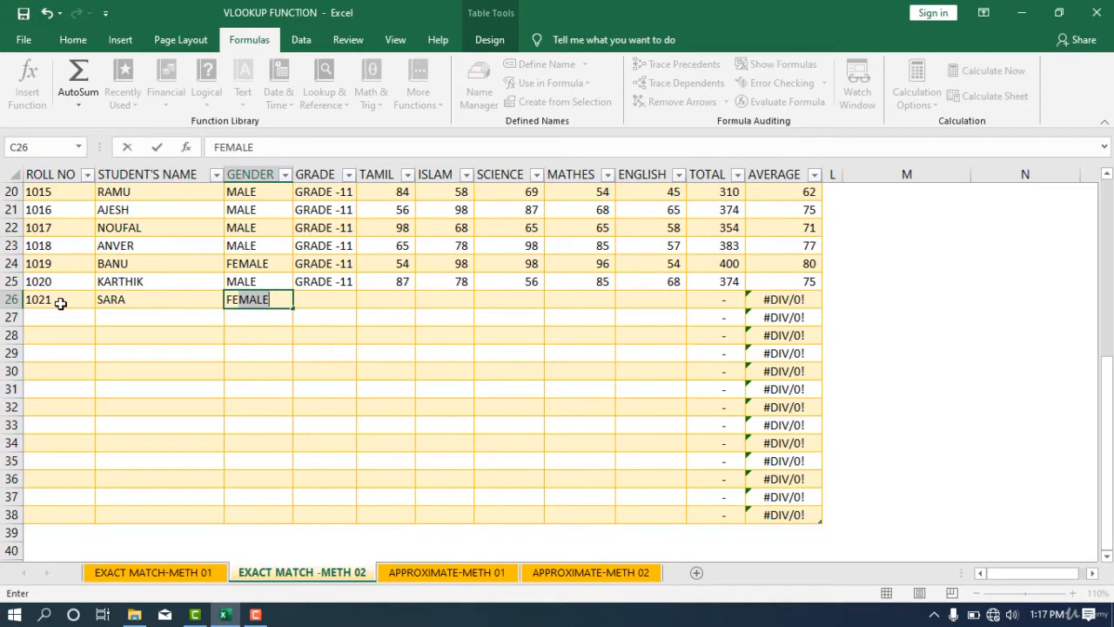
pyautogui.press('Tab')
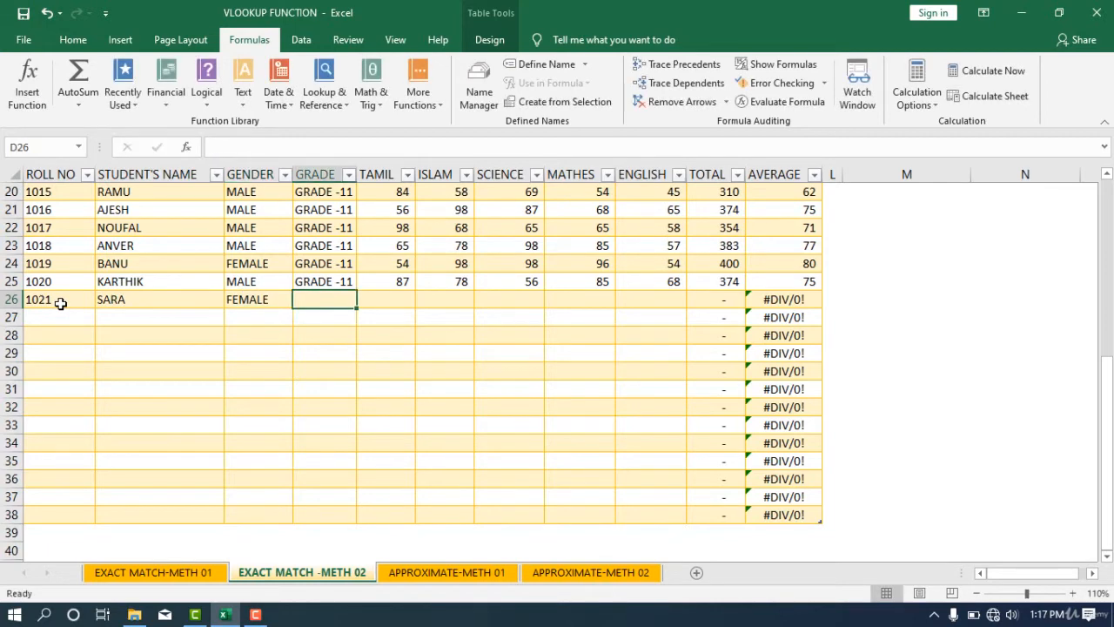
pyautogui.write('GRA')
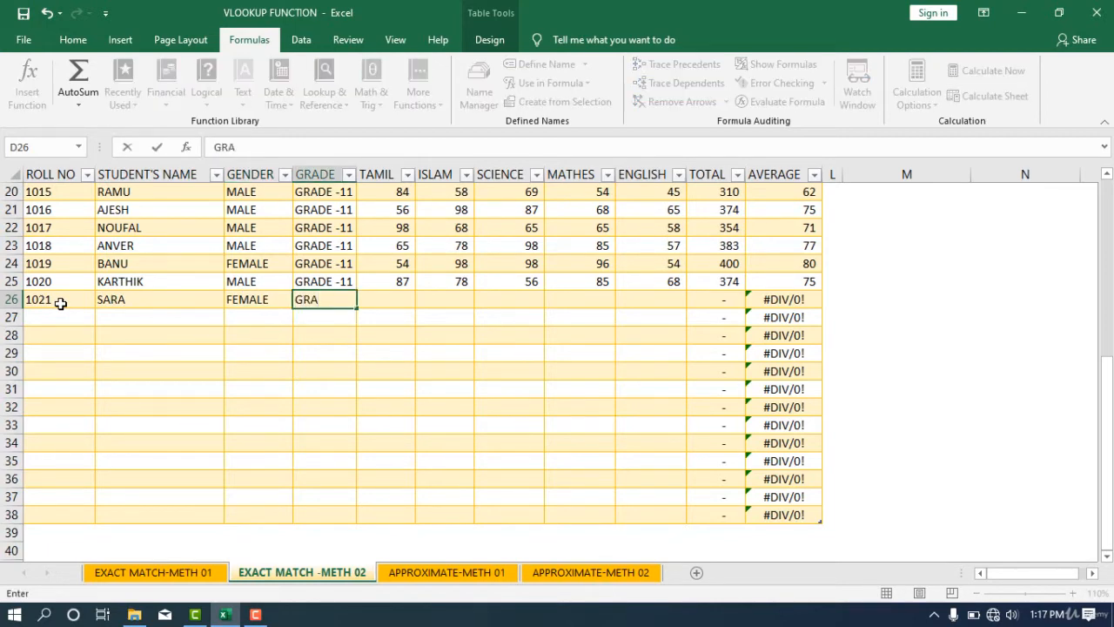
pyautogui.write('DE-')
pyautogui.press('BackSpace')
pyautogui.write('-11')
pyautogui.press('Tab')
# Step: Enter roll number 1021's marks in row 26: Tamil 98, Islam 25, Science 64, Mathes 87 and English 95
pyautogui.write('98')
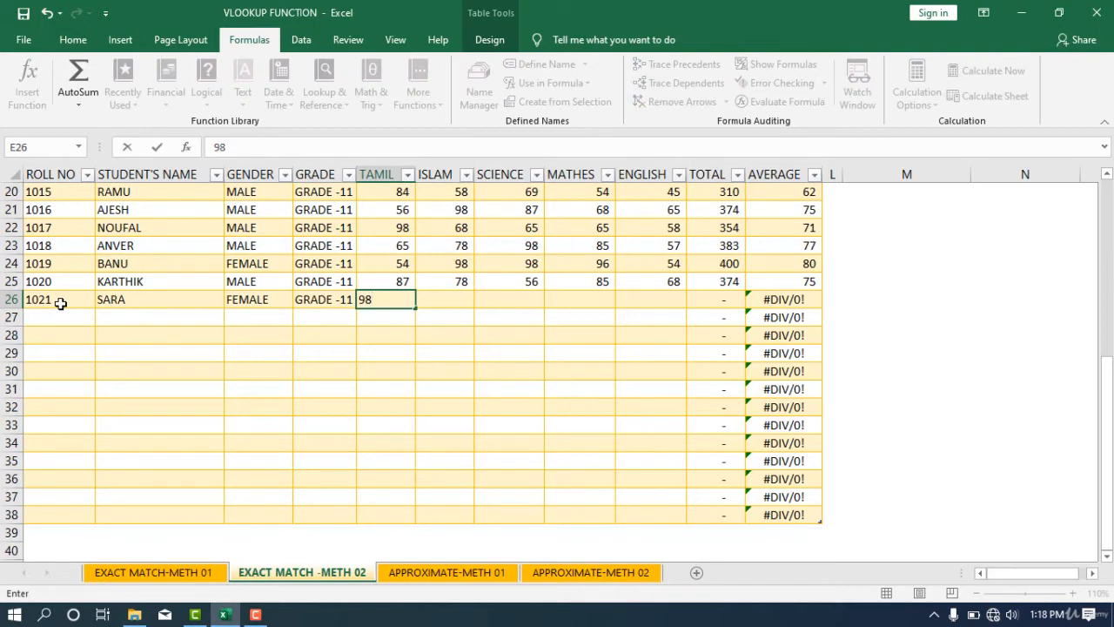
pyautogui.press('Tab')
pyautogui.write('25')
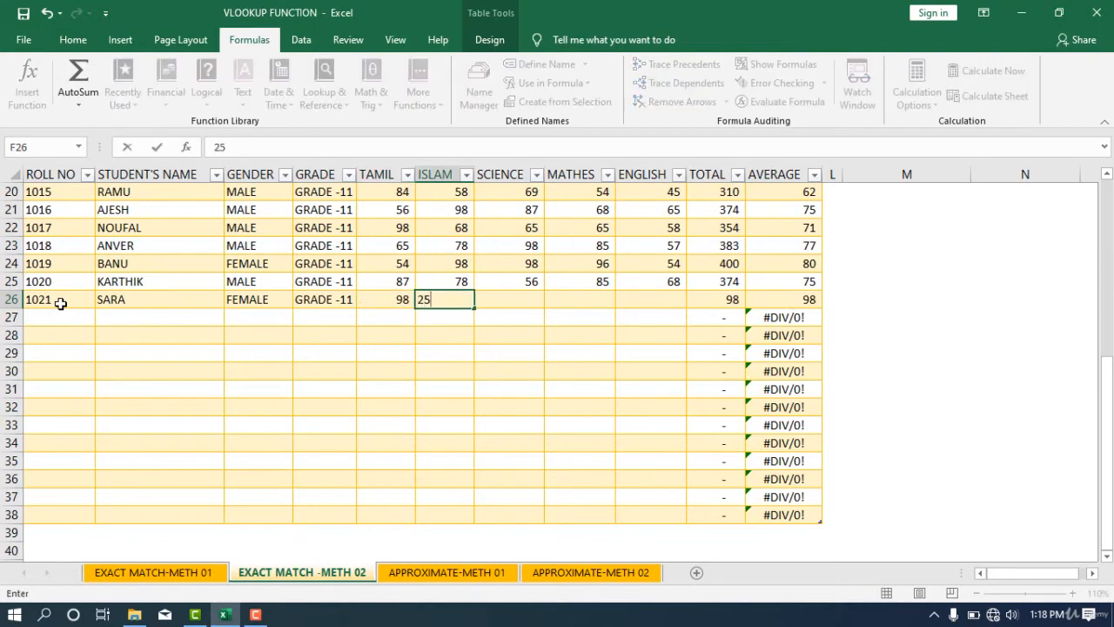
pyautogui.press('Tab')
pyautogui.write('64')
pyautogui.press('Tab')
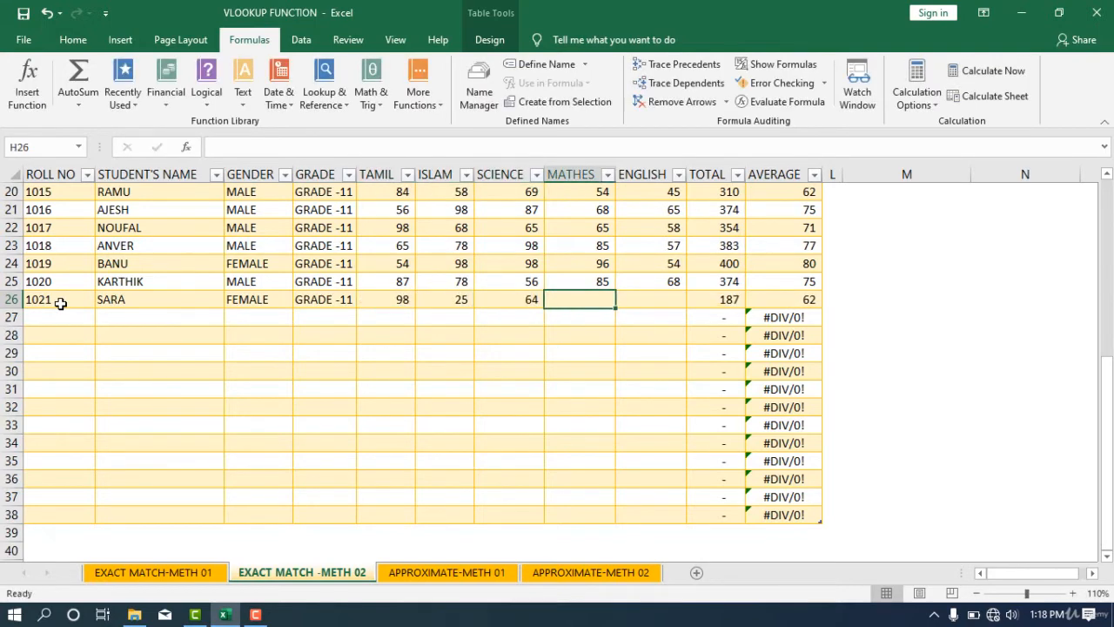
pyautogui.write('87')
pyautogui.press('Tab')
pyautogui.write('95')
pyautogui.press('Tab')
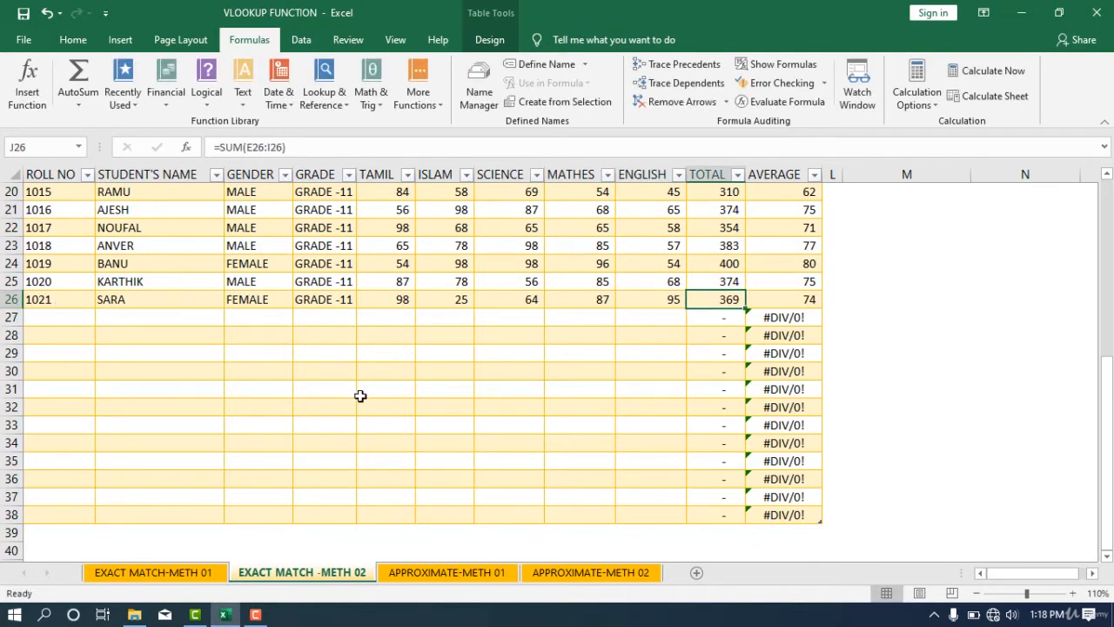
# Step: Test the result form with the new record by choosing roll number 1021 from the dropdown list in N6
pyautogui.scroll(6, 360, 396)
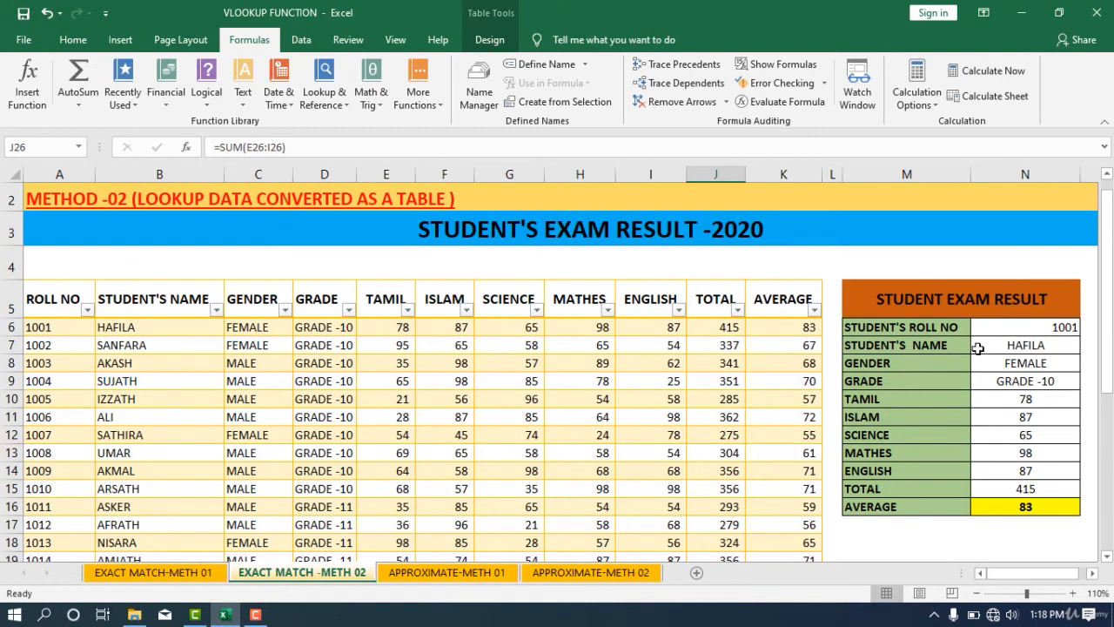
pyautogui.click(1062, 324)
pyautogui.click(1089, 327)
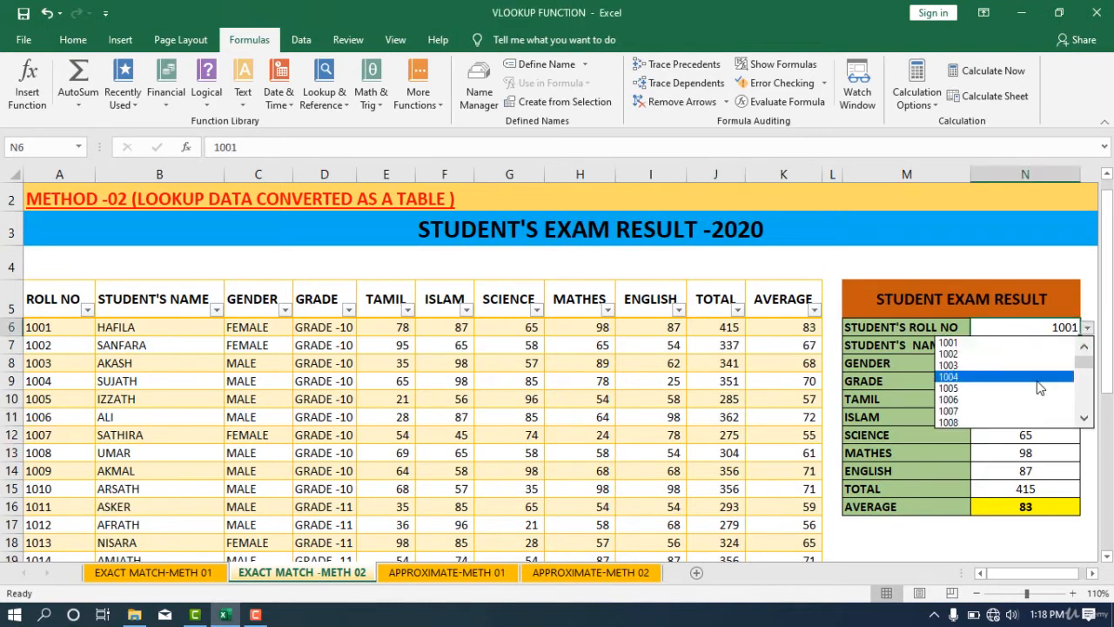
pyautogui.moveTo(1088, 366)
pyautogui.mouseDown()
pyautogui.moveTo(1086, 402)
pyautogui.moveTo(1086, 383)
pyautogui.mouseUp()
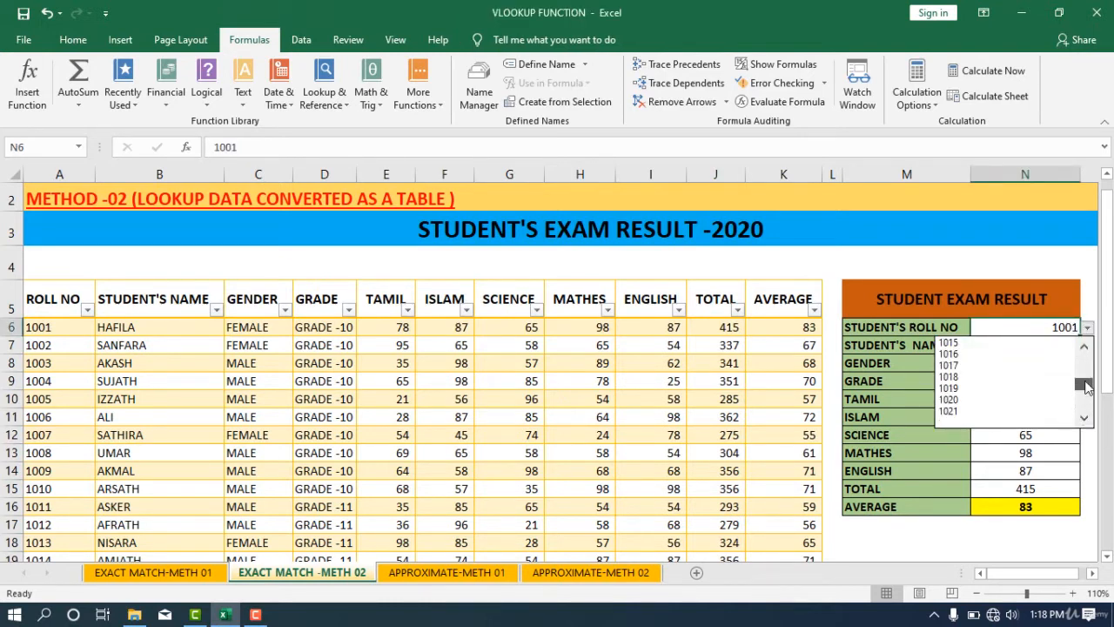
pyautogui.click(984, 411)
pyautogui.scroll(-8, 960, 418)
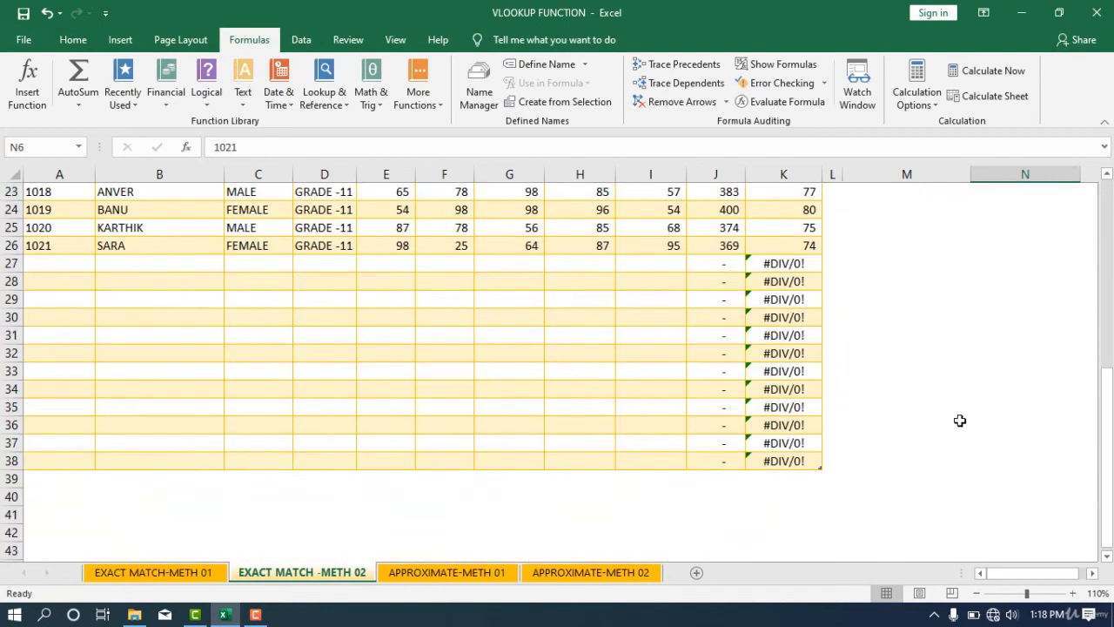
# Step: Compare roll number 1021's record in row 26 with the details returned in the result form
pyautogui.scroll(8, 791, 350)
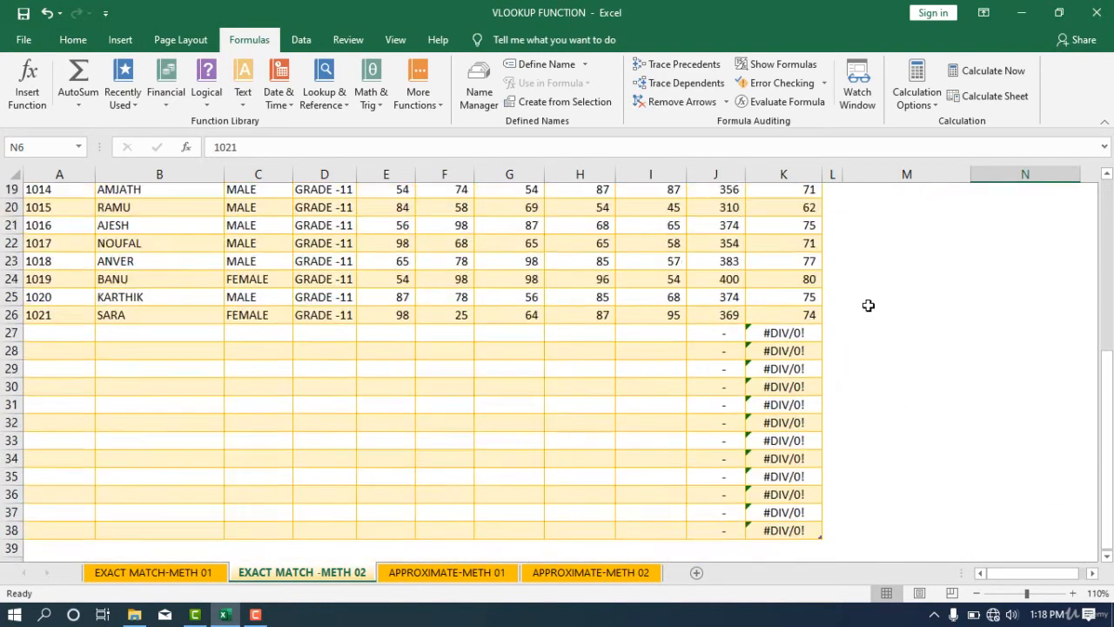
pyautogui.scroll(-2, 609, 411)
pyautogui.scroll(3, 771, 391)
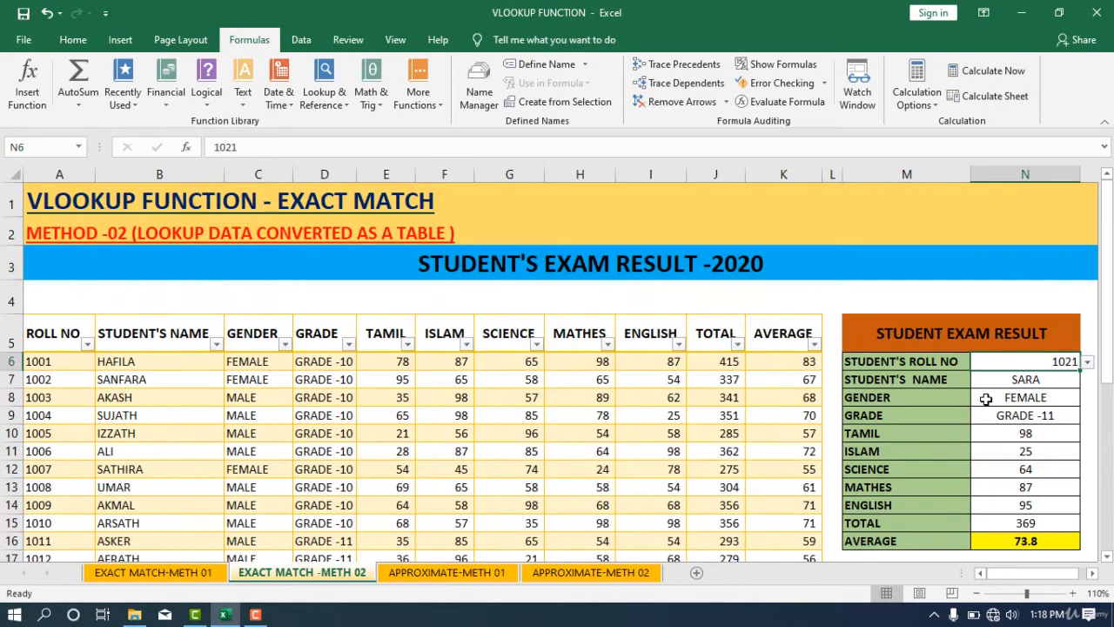
pyautogui.scroll(-3, 986, 398)
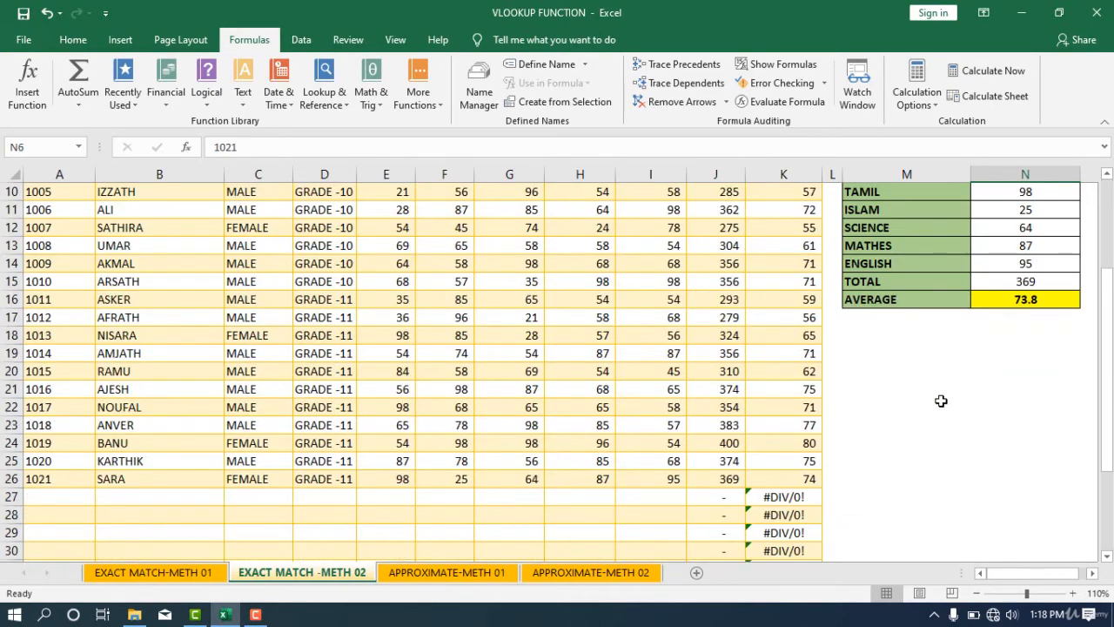
pyautogui.scroll(1, 851, 415)
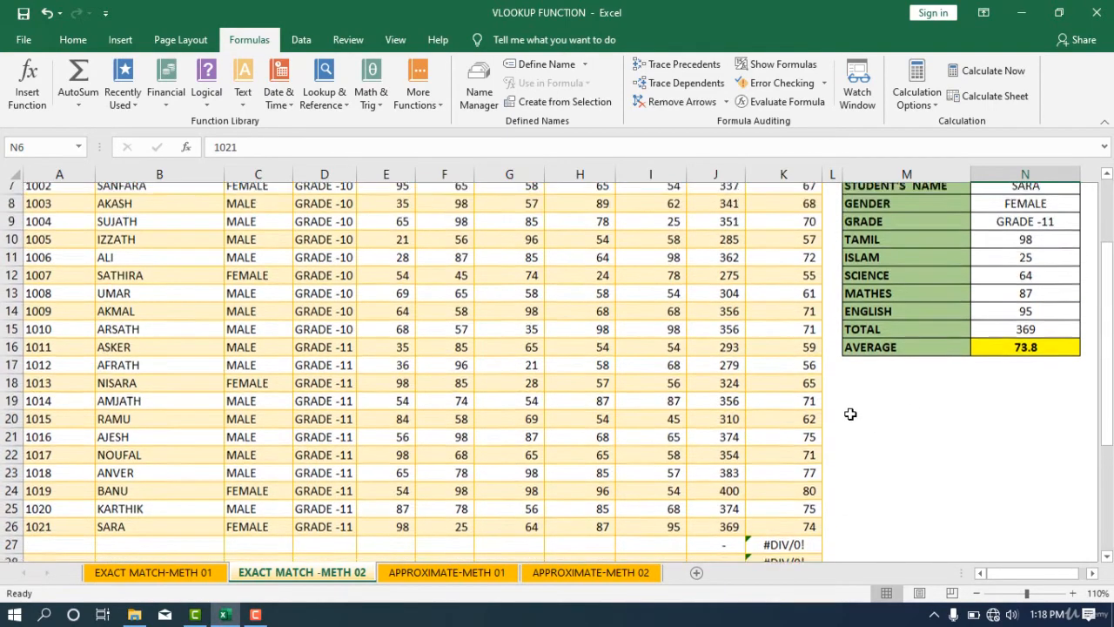
pyautogui.scroll(1, 850, 415)
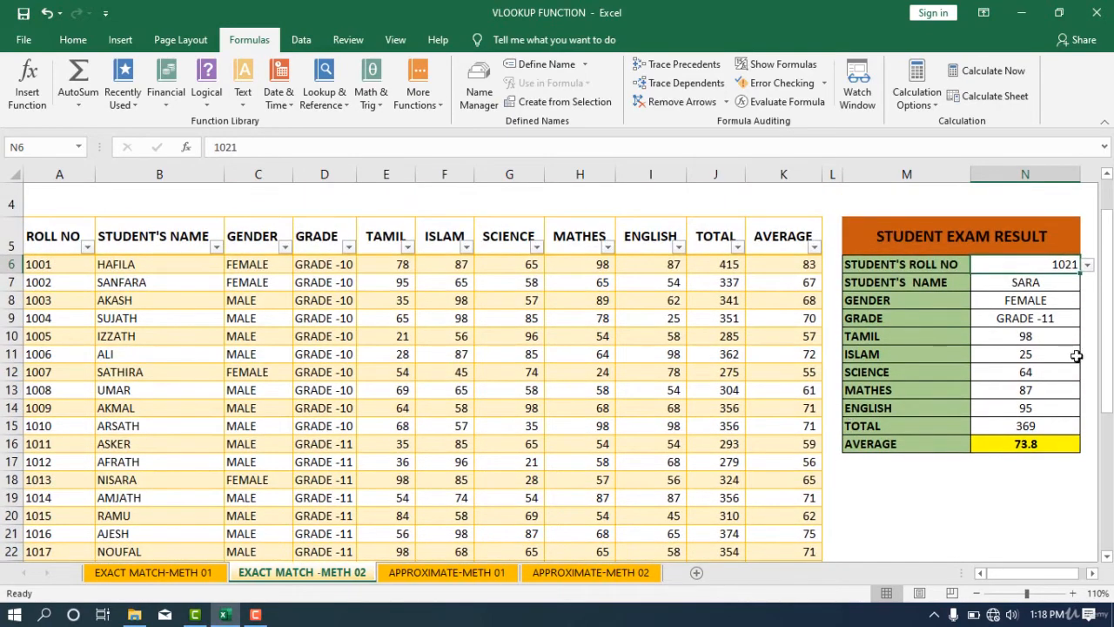
# Step: Check the roll number dropdown list in N6 for blank entries against the unused table rows below row 26
pyautogui.click(1087, 265)
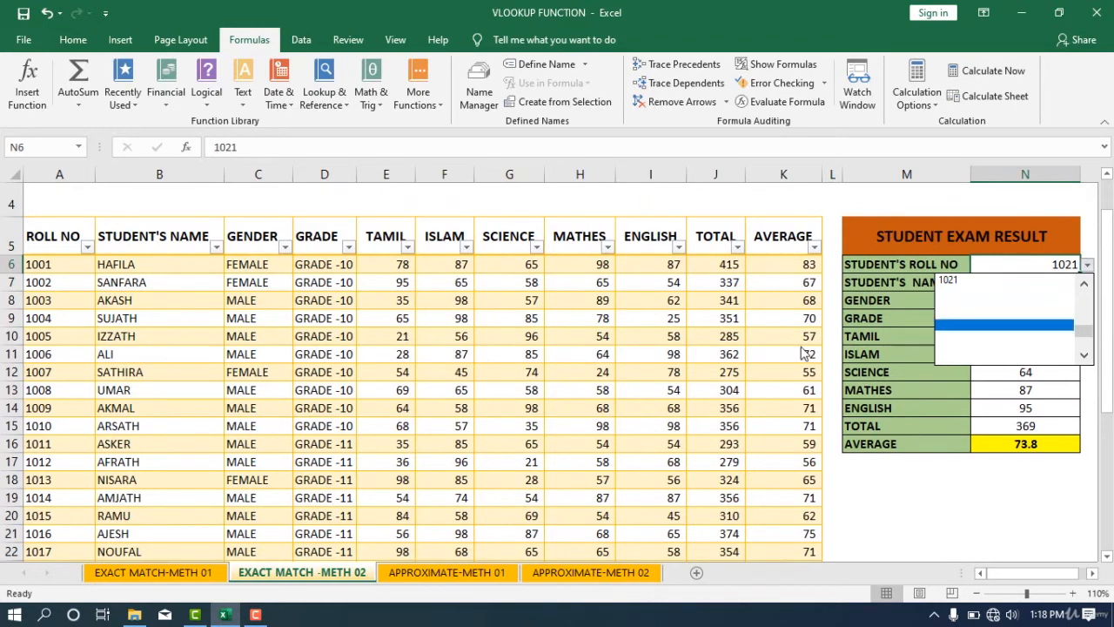
pyautogui.scroll(-2, 593, 366)
pyautogui.scroll(-4, 435, 383)
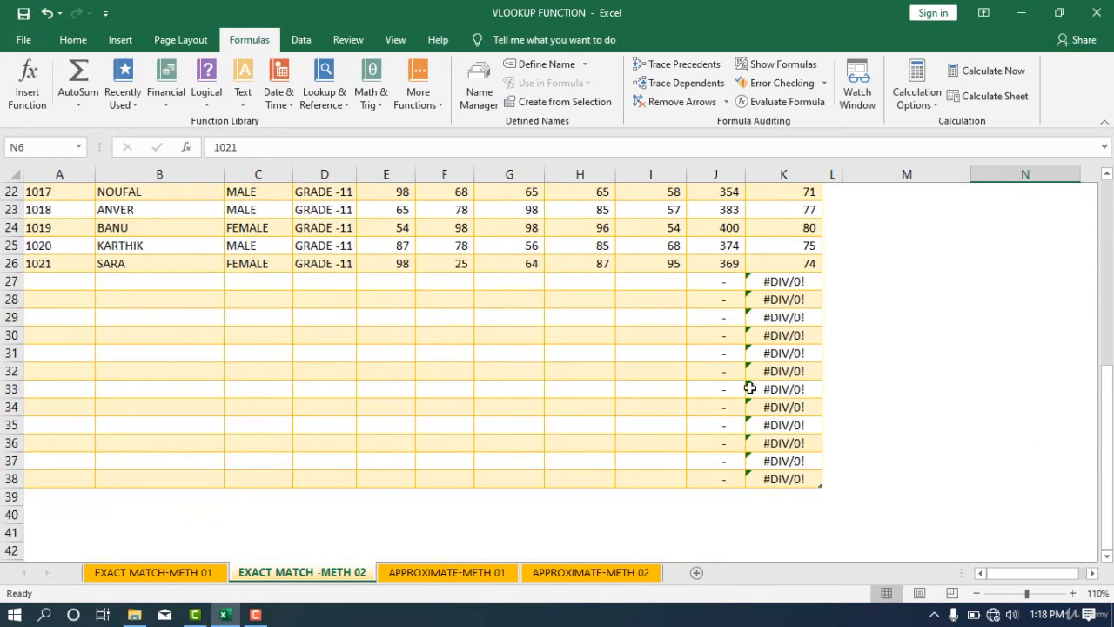
pyautogui.scroll(4, 751, 383)
pyautogui.scroll(2, 1065, 281)
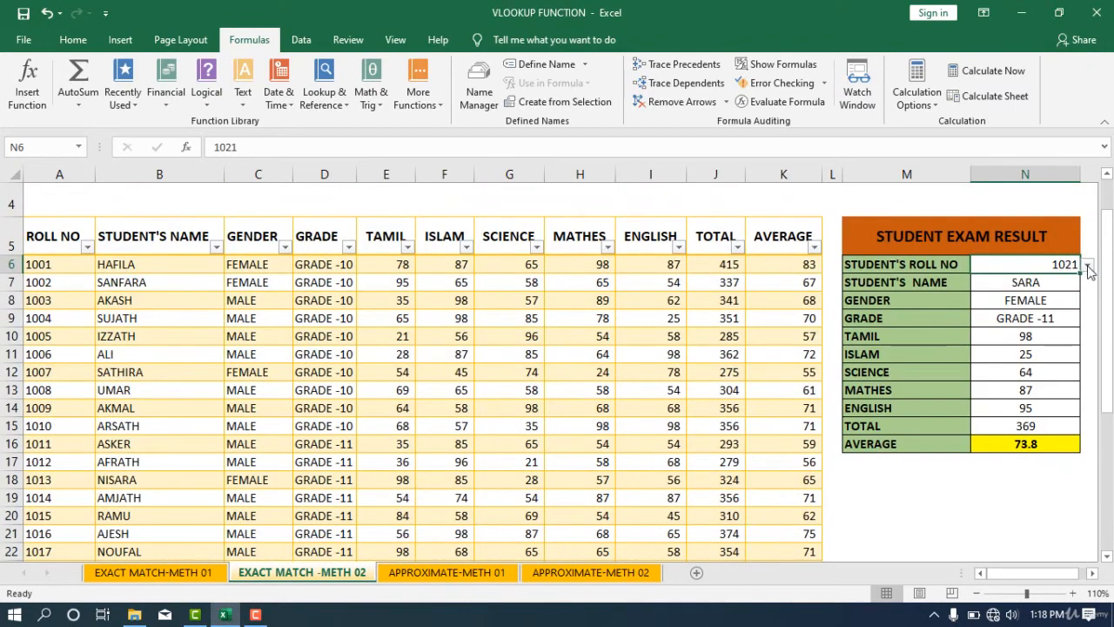
pyautogui.click(1087, 265)
# Step: Delete the empty rows 27 to 39 beneath roll number 1021's record
pyautogui.scroll(-7, 391, 353)
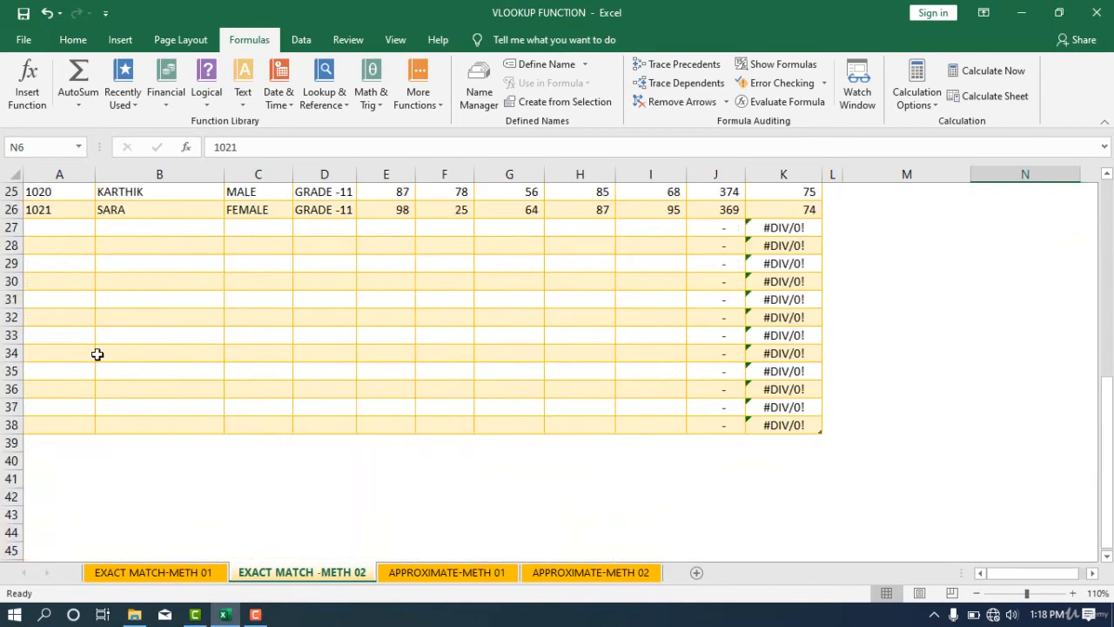
pyautogui.scroll(1, 33, 294)
pyautogui.moveTo(11, 299); pyautogui.dragTo(11, 449)
pyautogui.moveTo(11, 281); pyautogui.dragTo(25, 496)
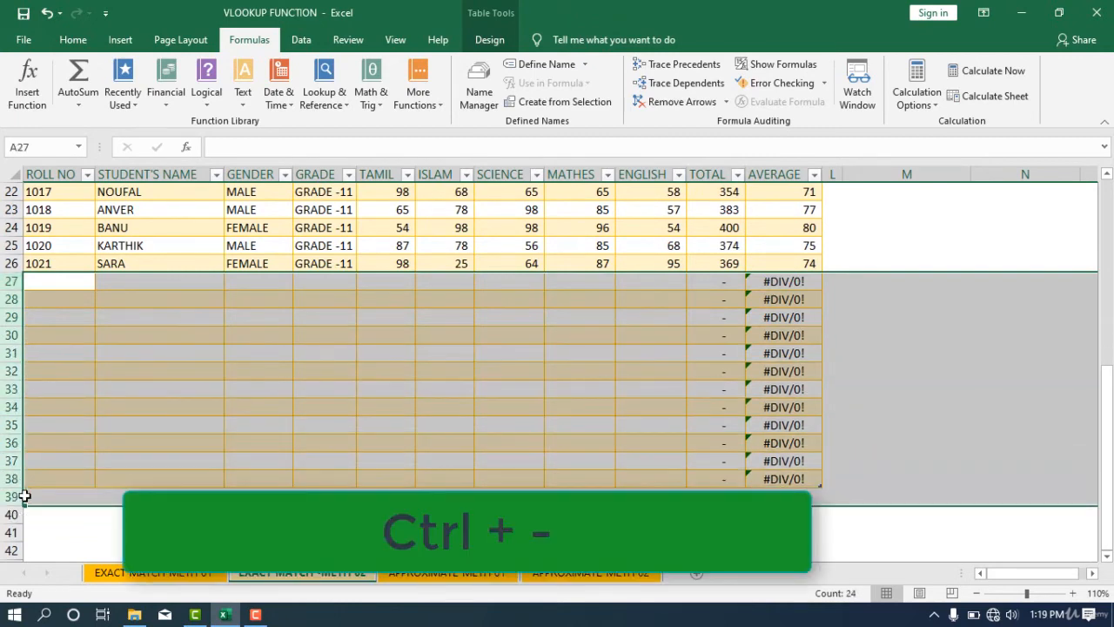
pyautogui.hotkey('ctrl', '-')
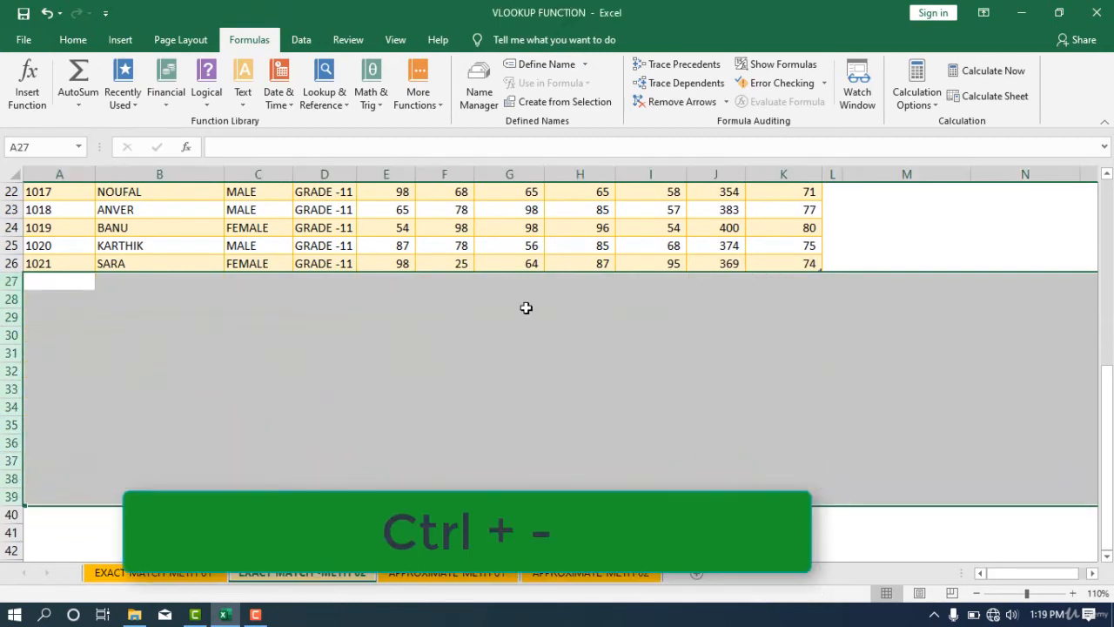
pyautogui.click(560, 331)
# Step: Check the end of the roll number dropdown list in N6 for leftover blank entries
pyautogui.scroll(6, 558, 331)
pyautogui.scroll(1, 558, 331)
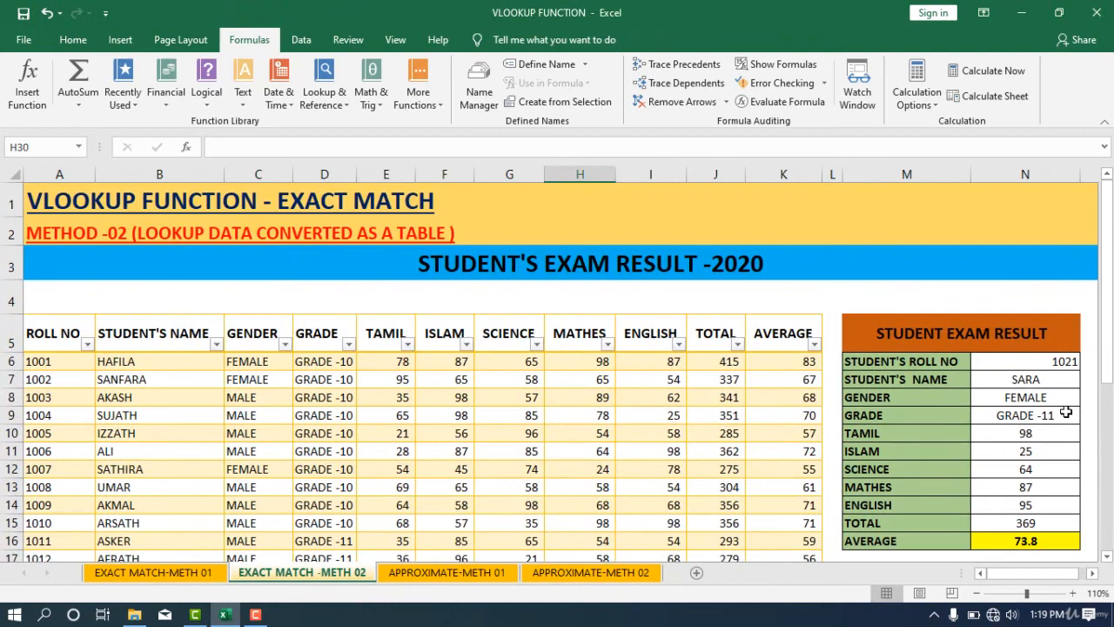
pyautogui.click(1049, 362)
pyautogui.click(1087, 362)
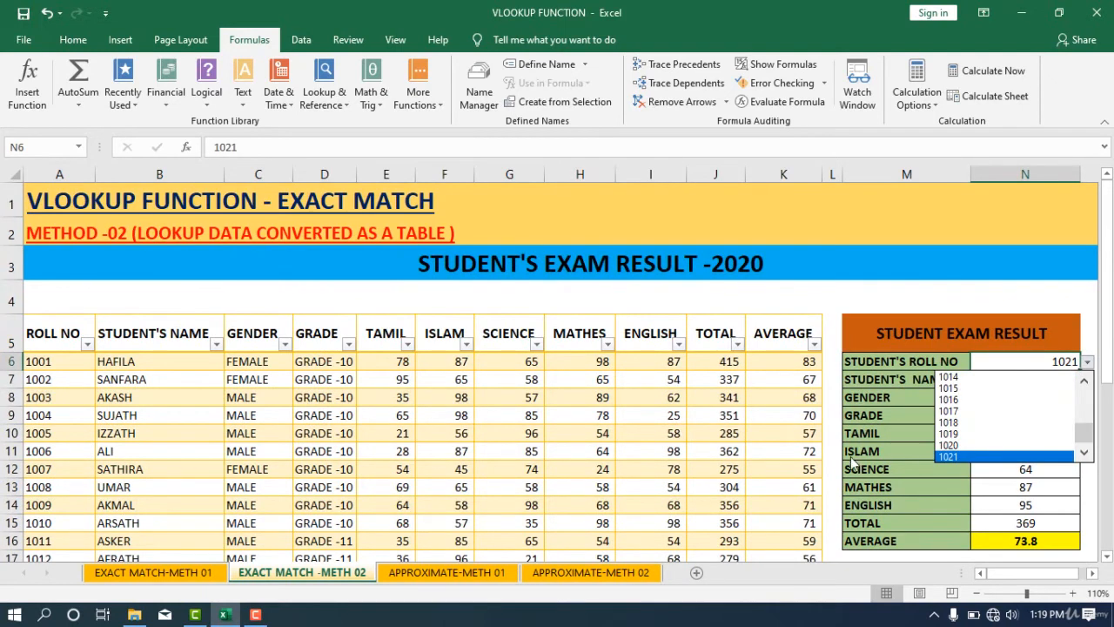
pyautogui.click(874, 296)
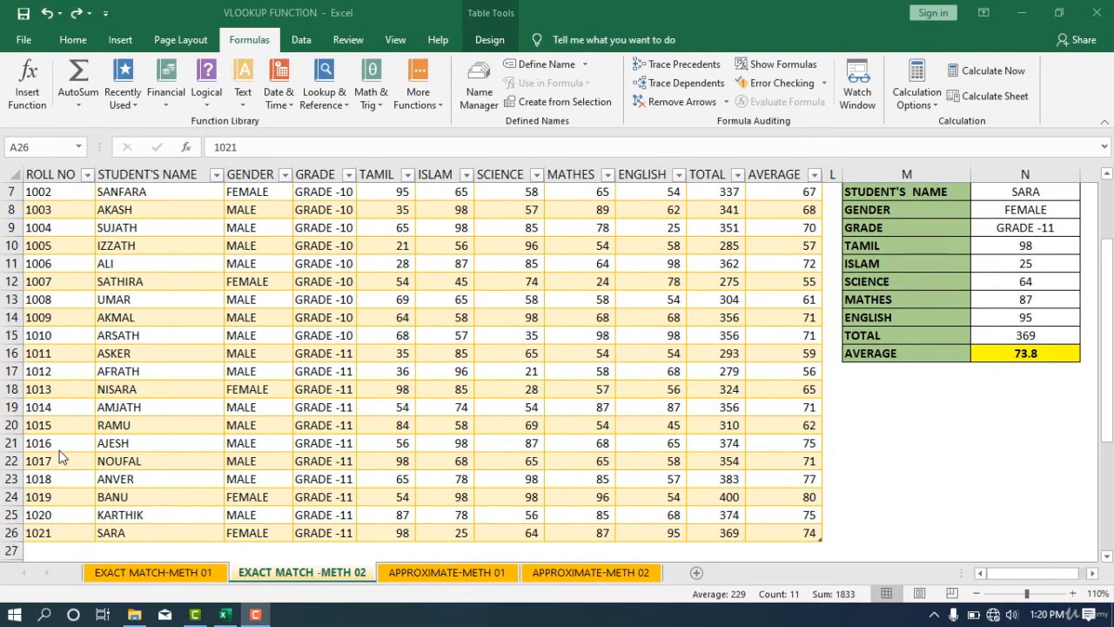
# Step: Delete row 26, which holds roll number 1021's record, from the student table
pyautogui.click(10, 533)
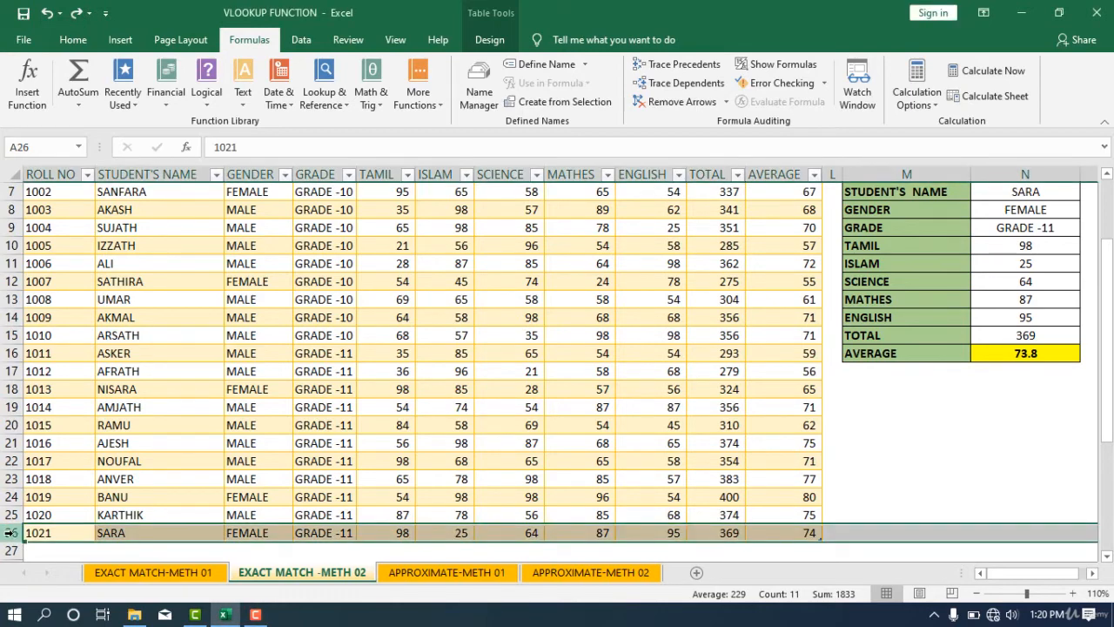
pyautogui.scroll(1, 1043, 242)
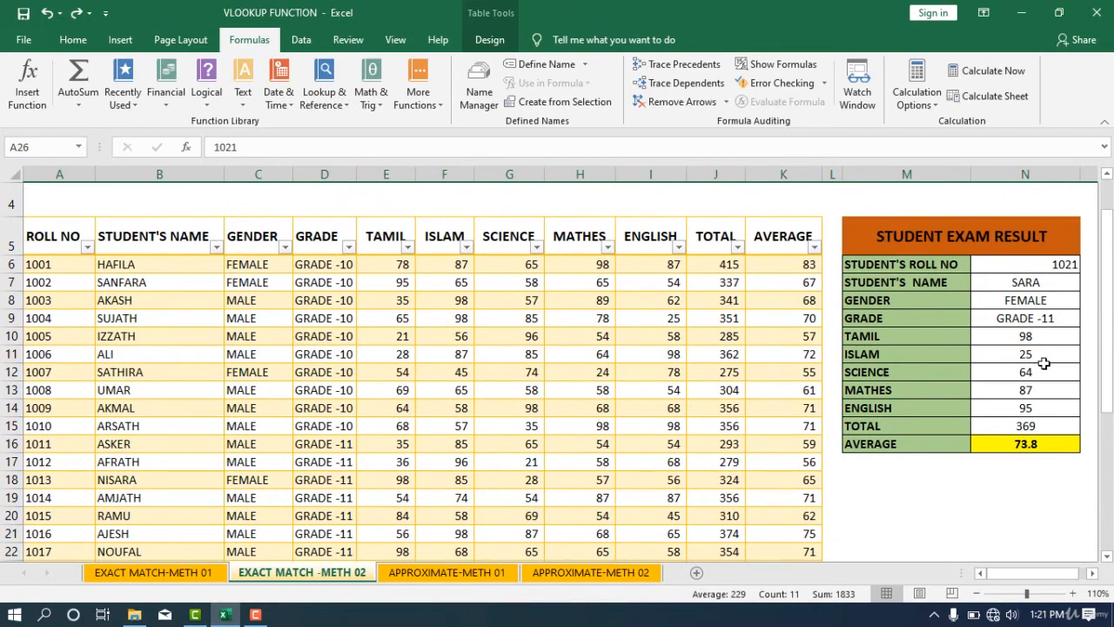
pyautogui.scroll(-1, 760, 381)
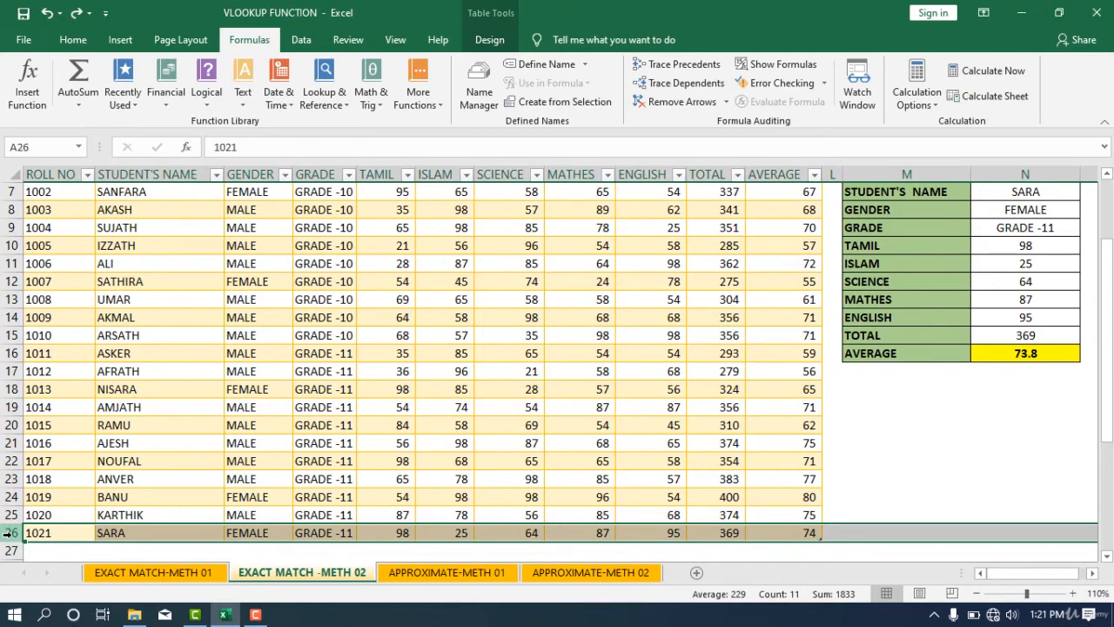
pyautogui.hotkey('ctrl', '-')
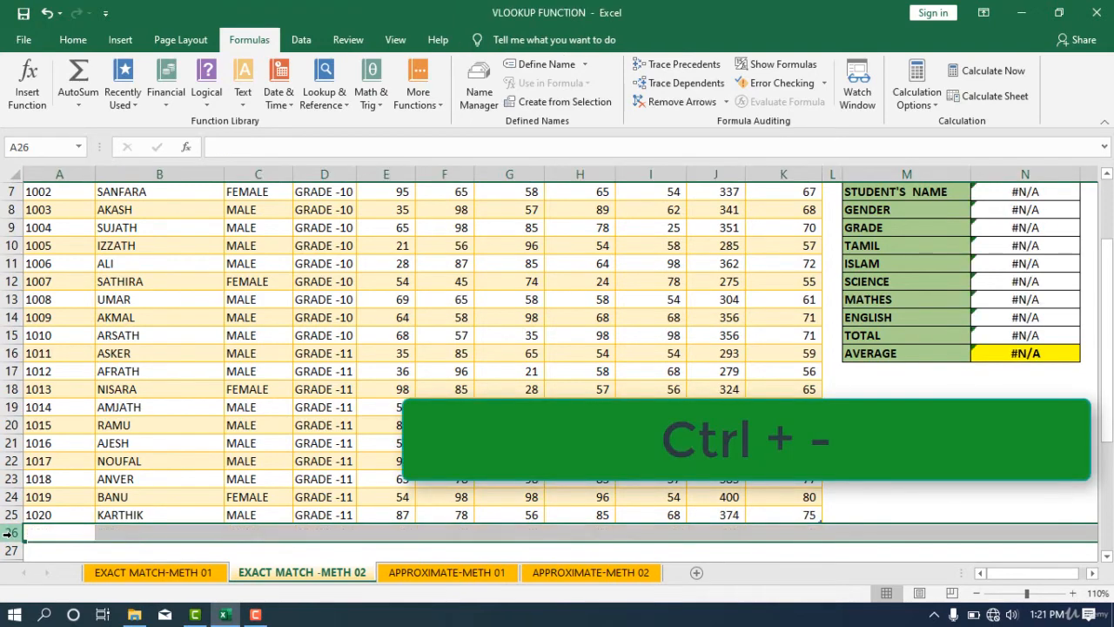
# Step: Review the roll numbers offered in N6's dropdown list and choose 1001 for the result form
pyautogui.scroll(2, 621, 338)
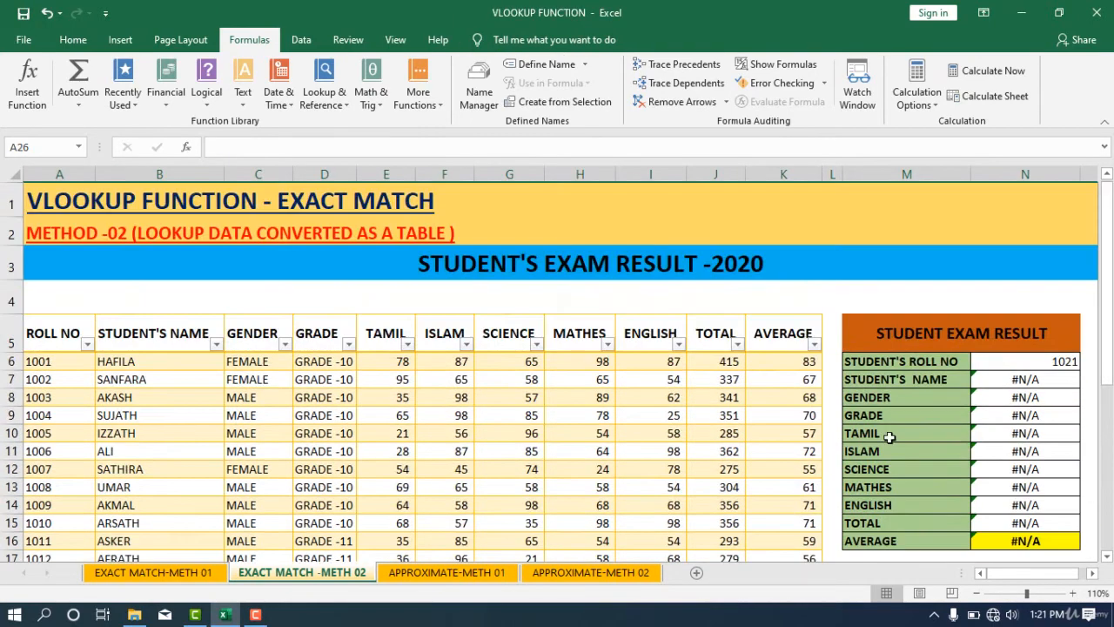
pyautogui.click(1045, 363)
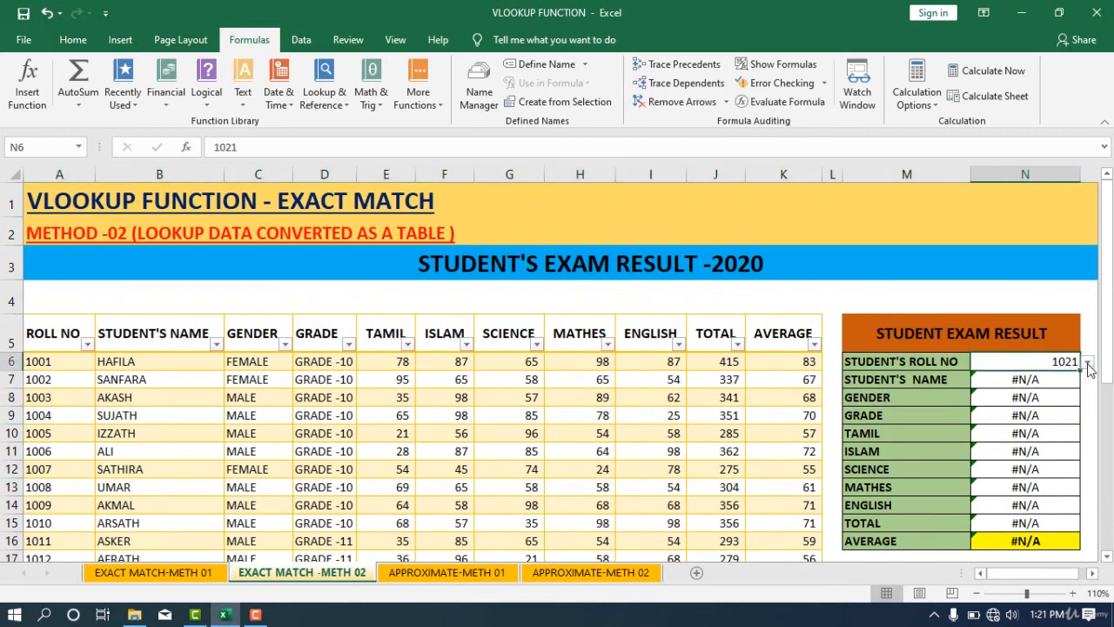
pyautogui.click(1088, 362)
pyautogui.click(1097, 395)
pyautogui.click(1088, 362)
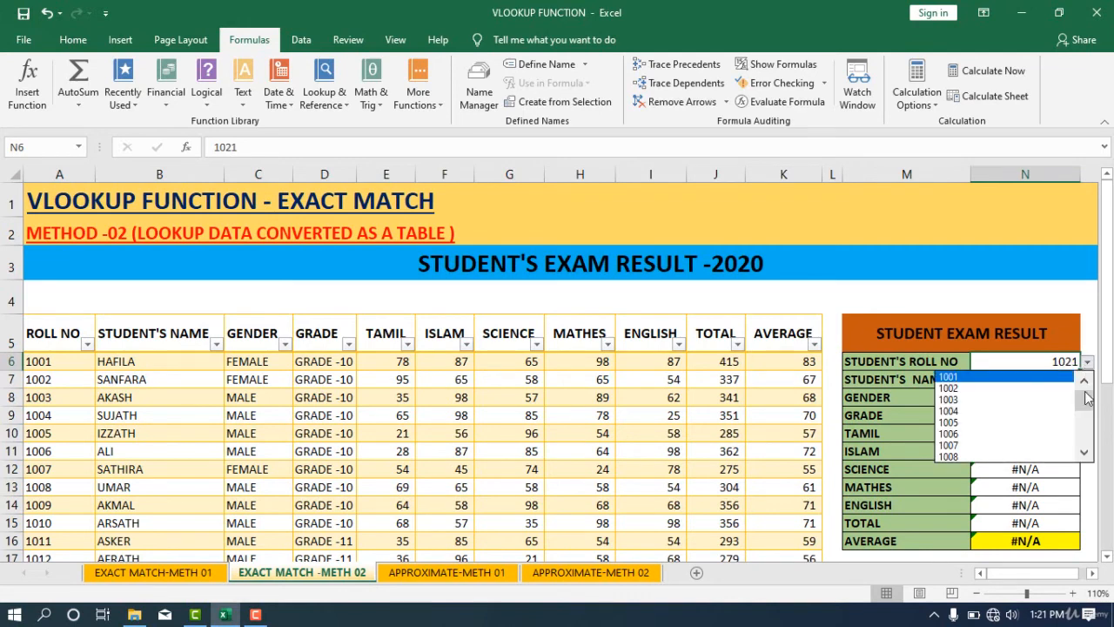
pyautogui.click(1088, 445)
pyautogui.click(1088, 446)
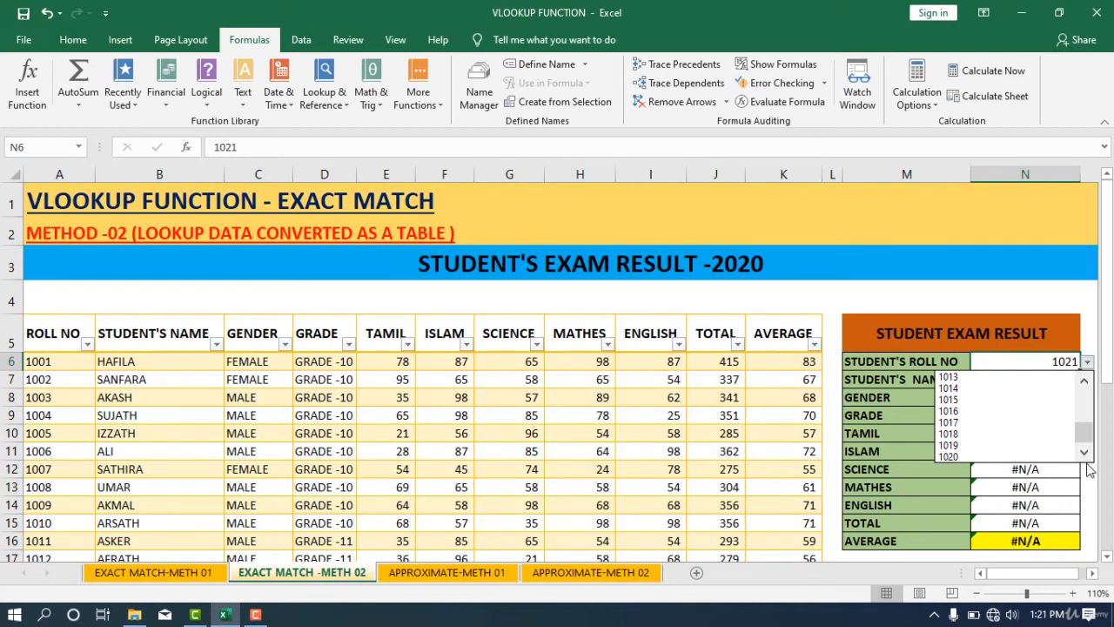
pyautogui.moveTo(1087, 433); pyautogui.dragTo(1081, 474)
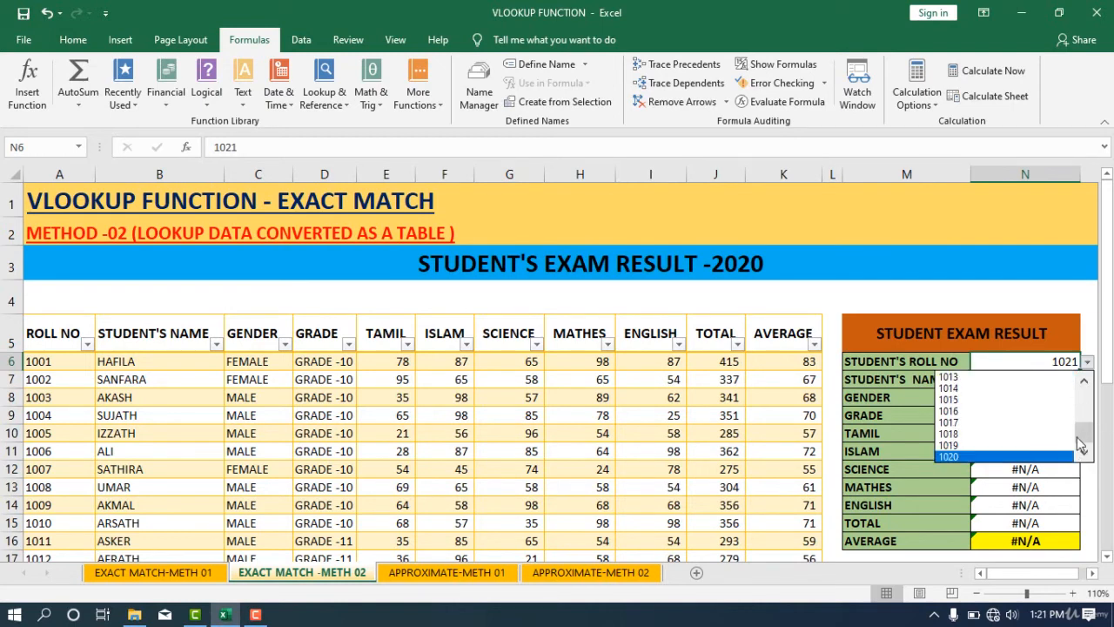
pyautogui.moveTo(1081, 444); pyautogui.dragTo(1084, 383)
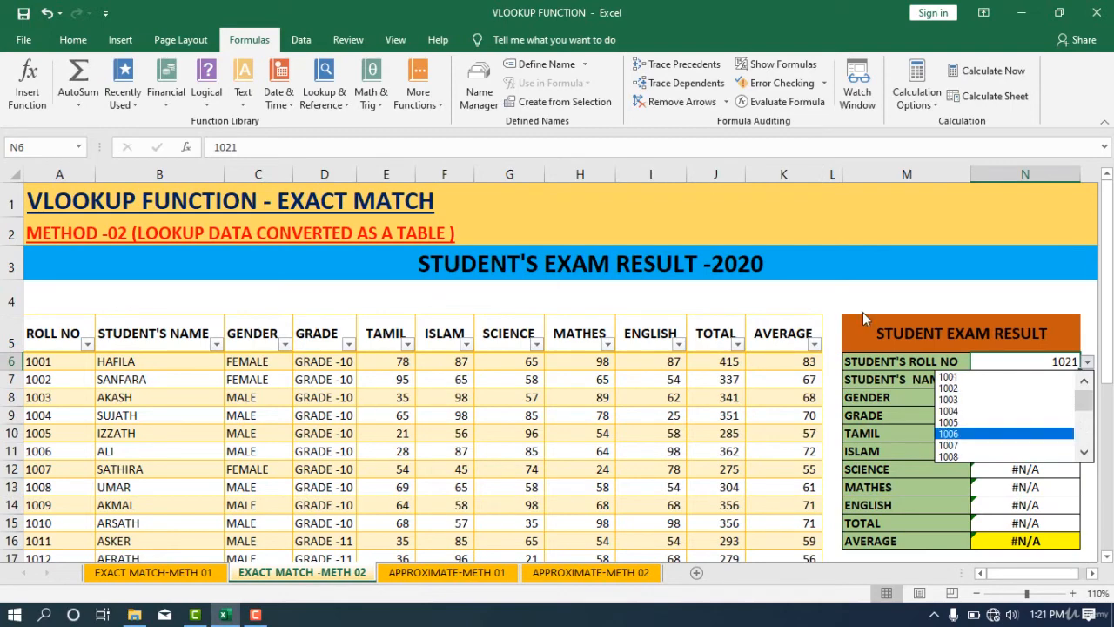
pyautogui.click(972, 377)
pyautogui.scroll(-3, 523, 419)
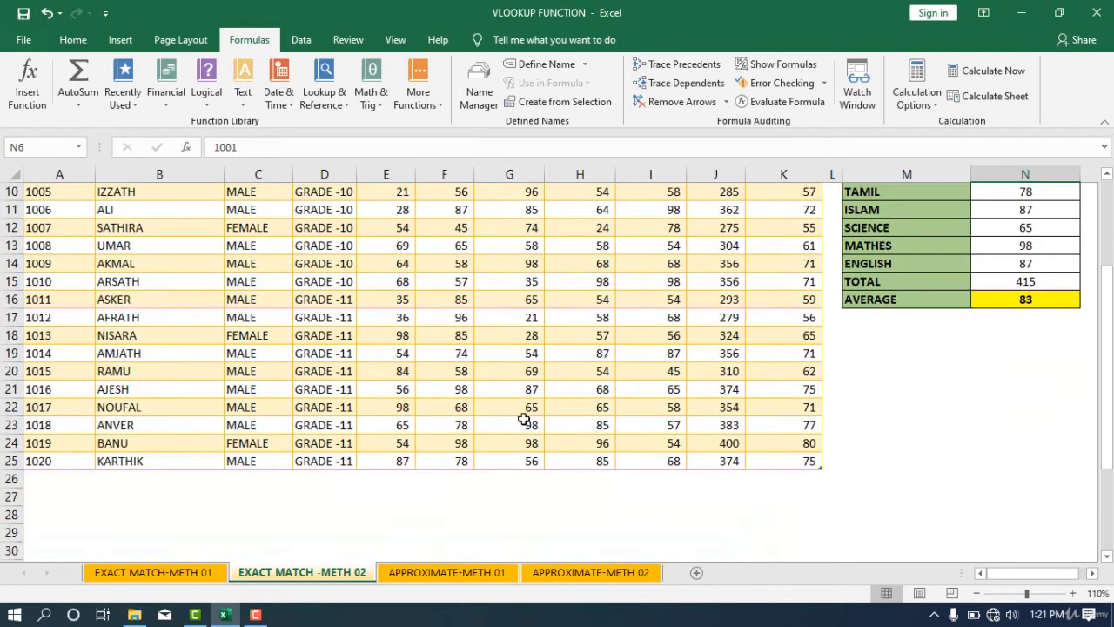
pyautogui.scroll(3, 435, 385)
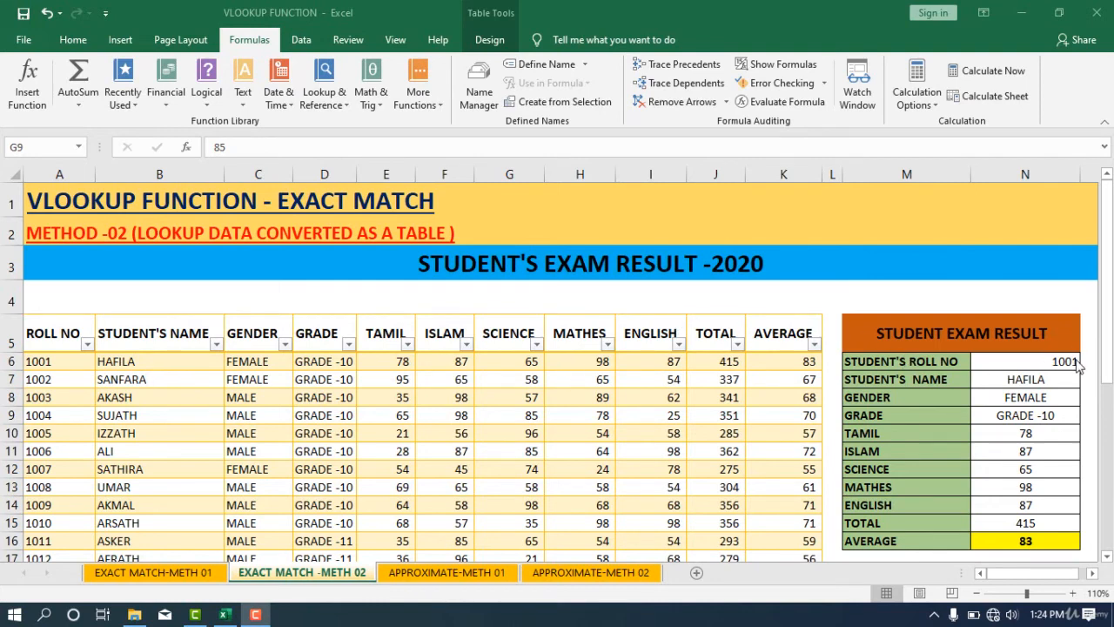
# Step: Filter the student table's ROLL NO column to show only roll number 1001
pyautogui.click(89, 347)
pyautogui.click(89, 348)
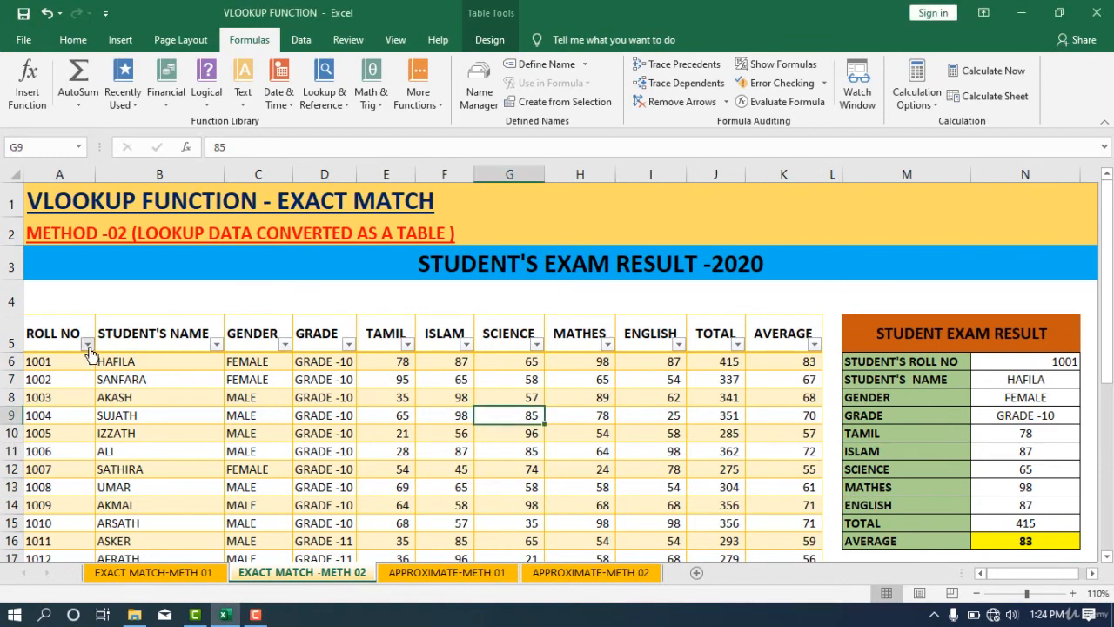
pyautogui.click(159, 181)
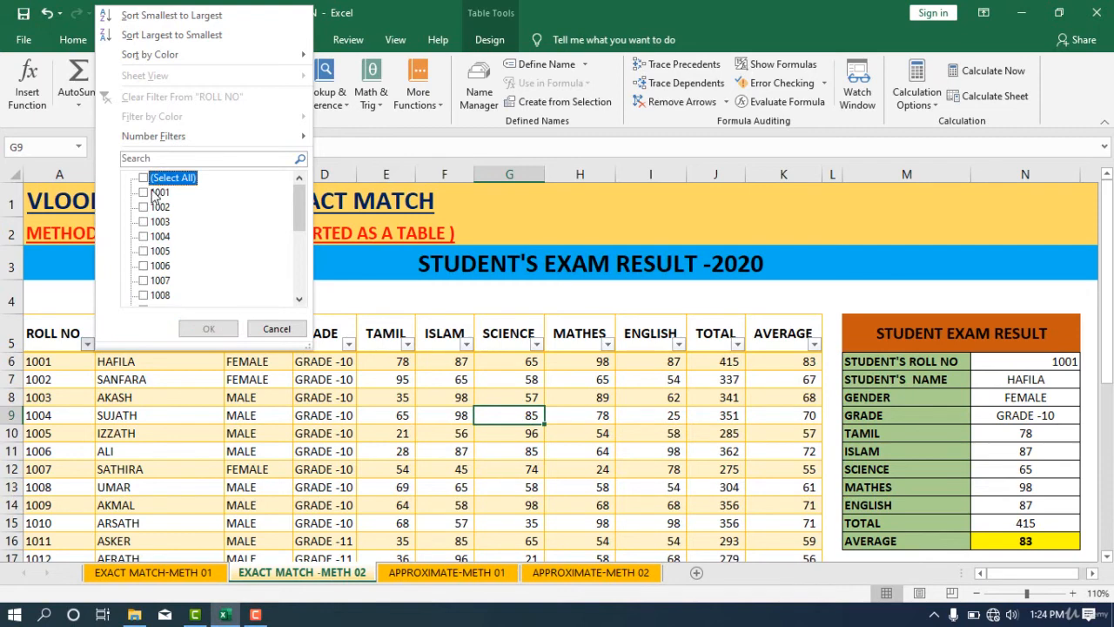
pyautogui.click(153, 193)
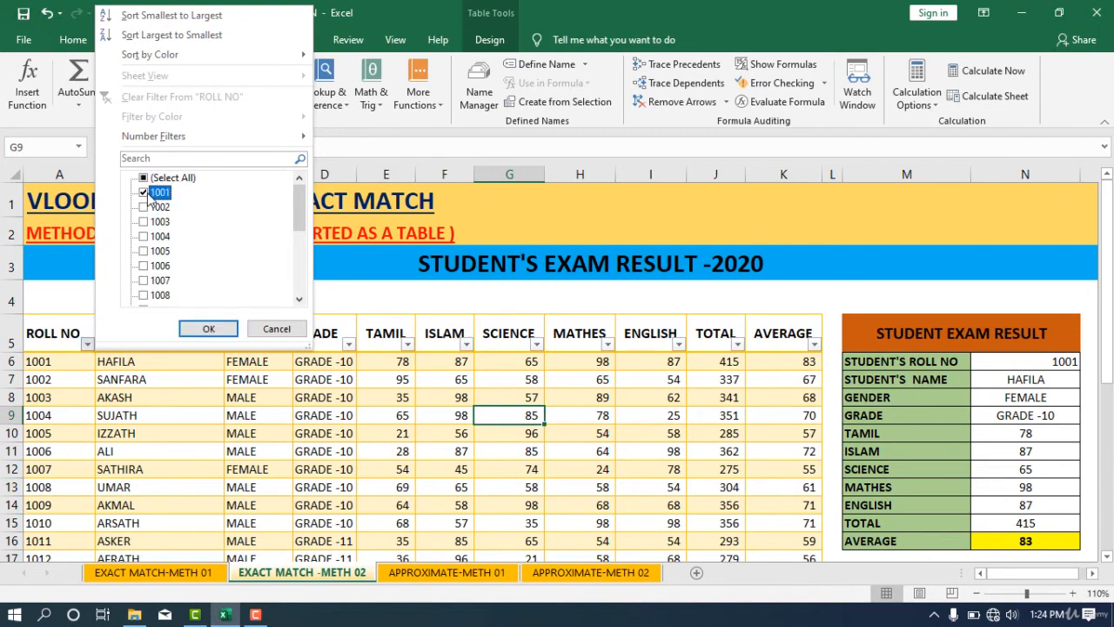
pyautogui.click(209, 328)
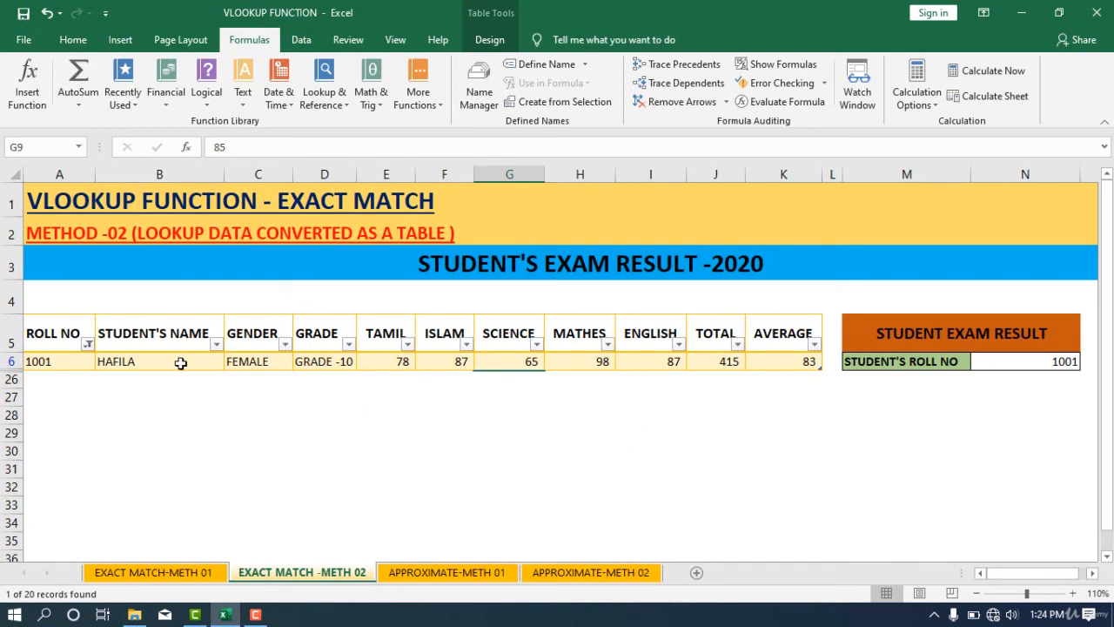
# Step: Clear the filter from the ROLL NO column and look through the full student table
pyautogui.click(88, 344)
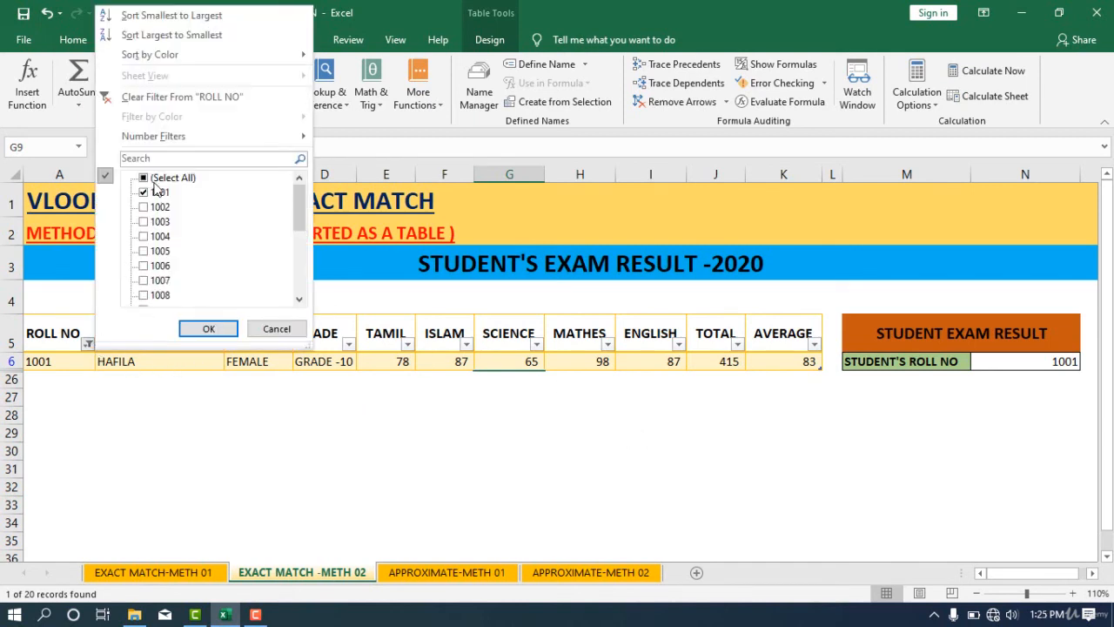
pyautogui.moveTo(298, 209)
pyautogui.mouseDown()
pyautogui.moveTo(301, 273)
pyautogui.moveTo(306, 195)
pyautogui.mouseUp()
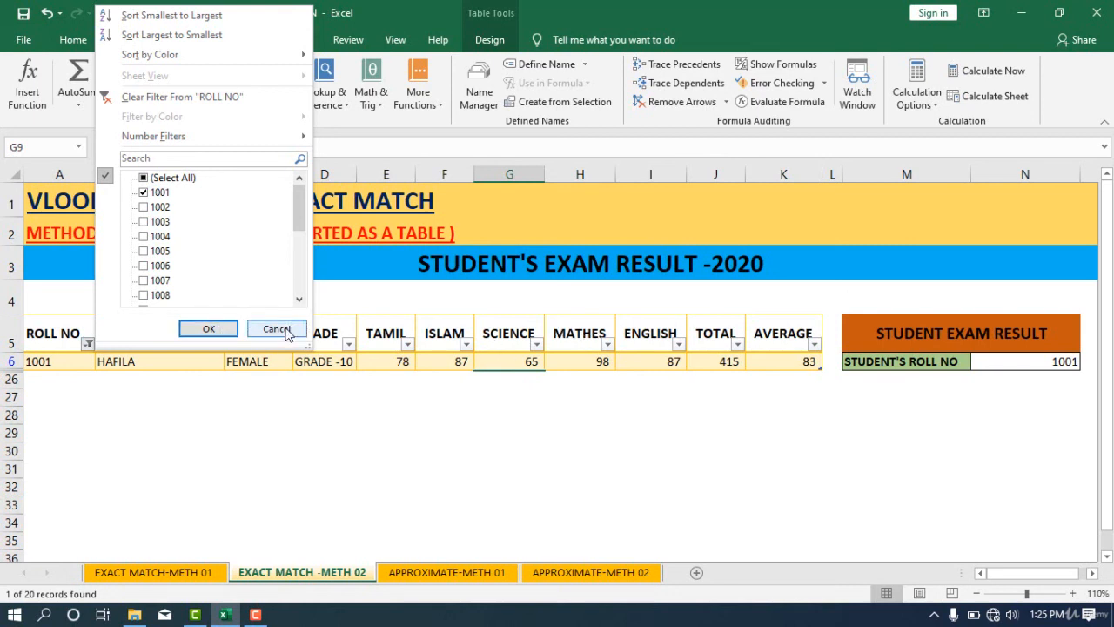
pyautogui.click(185, 101)
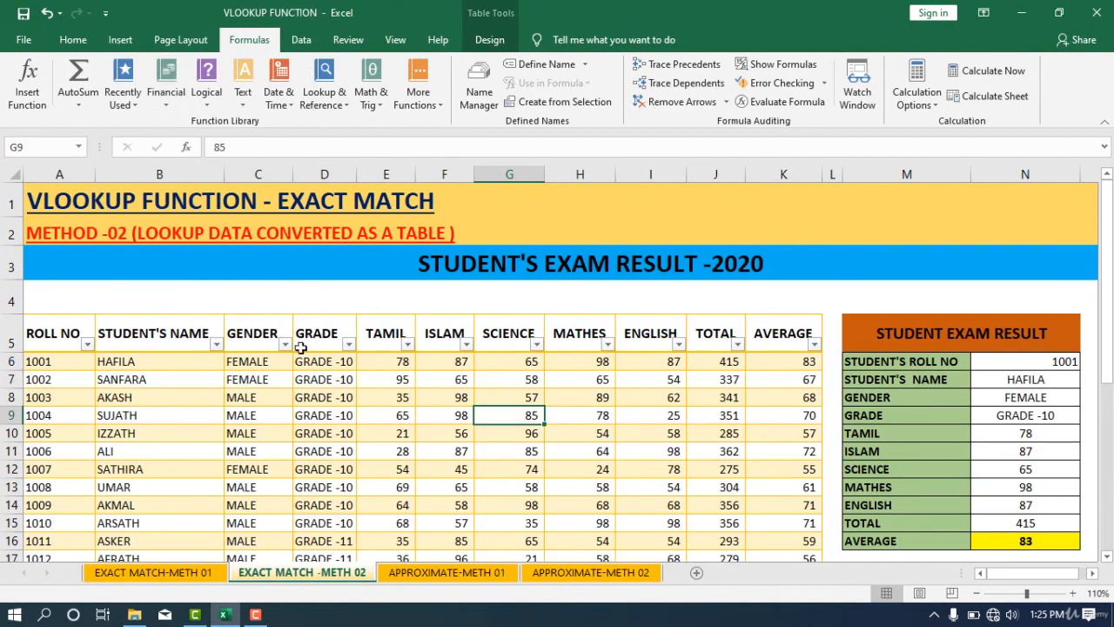
pyautogui.scroll(-3, 502, 470)
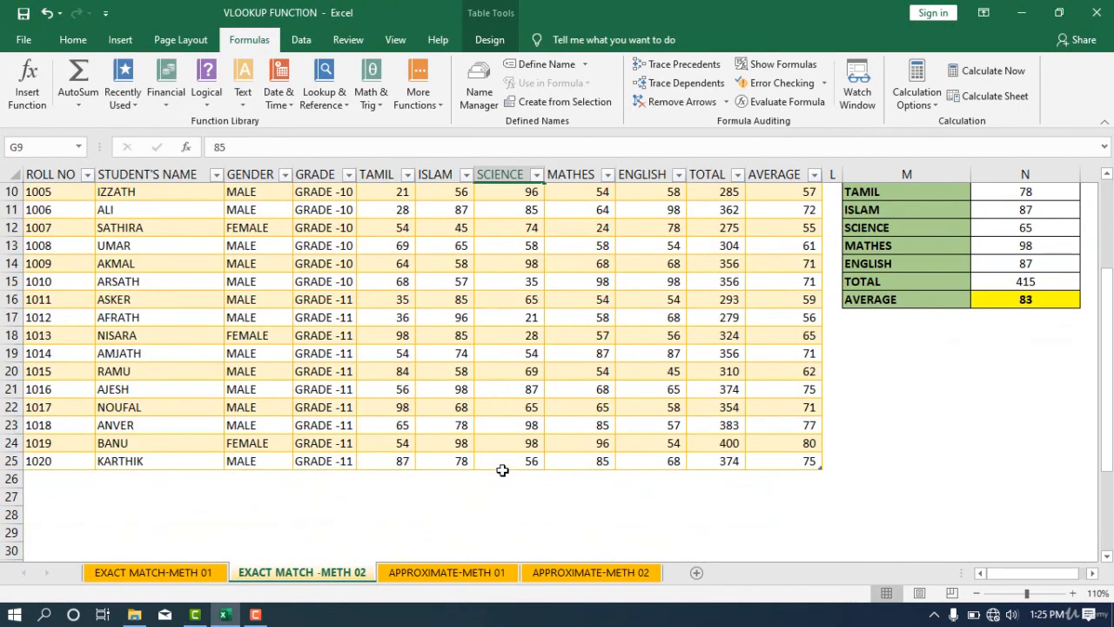
pyautogui.scroll(2, 503, 471)
pyautogui.scroll(1, 502, 471)
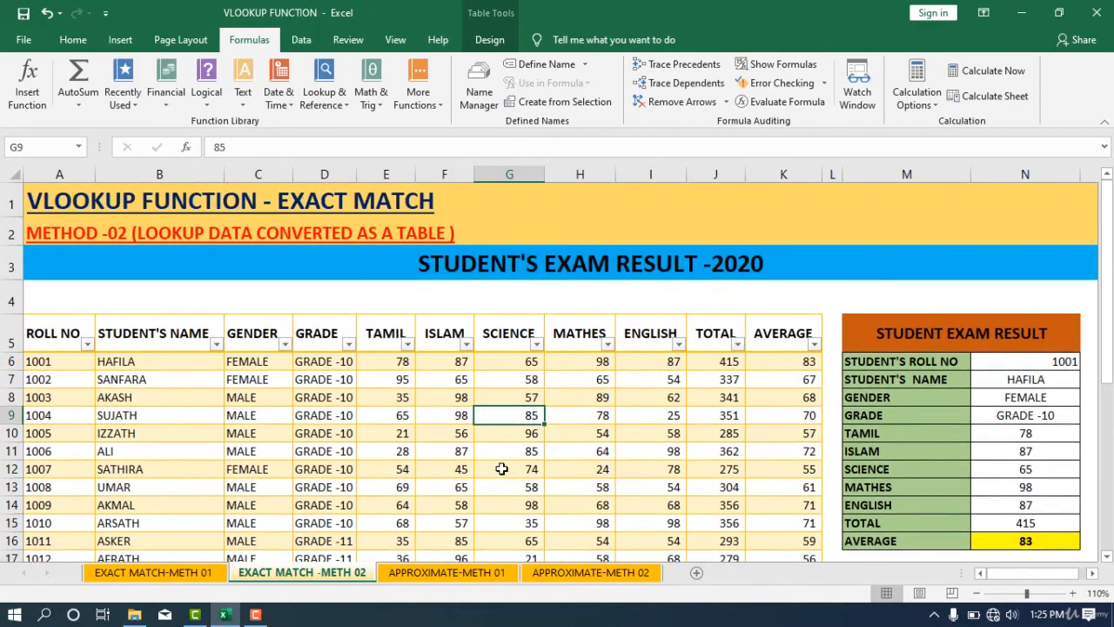